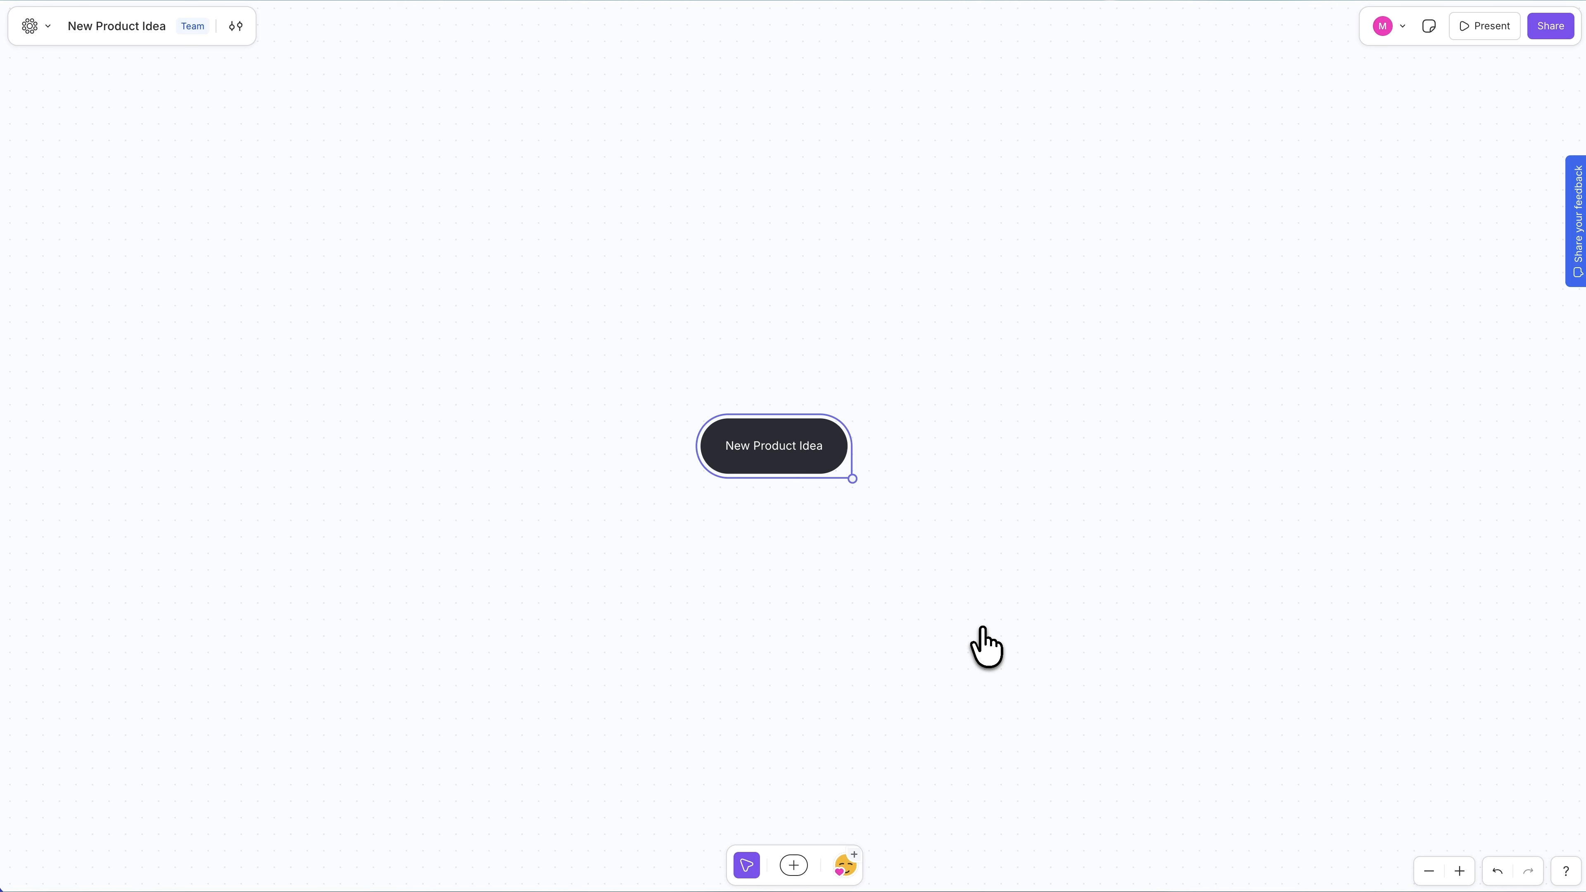
Add four child nodes to New Product Idea, named Core Idea, MVP Features, Tasks and Timeline.
key(Tab)
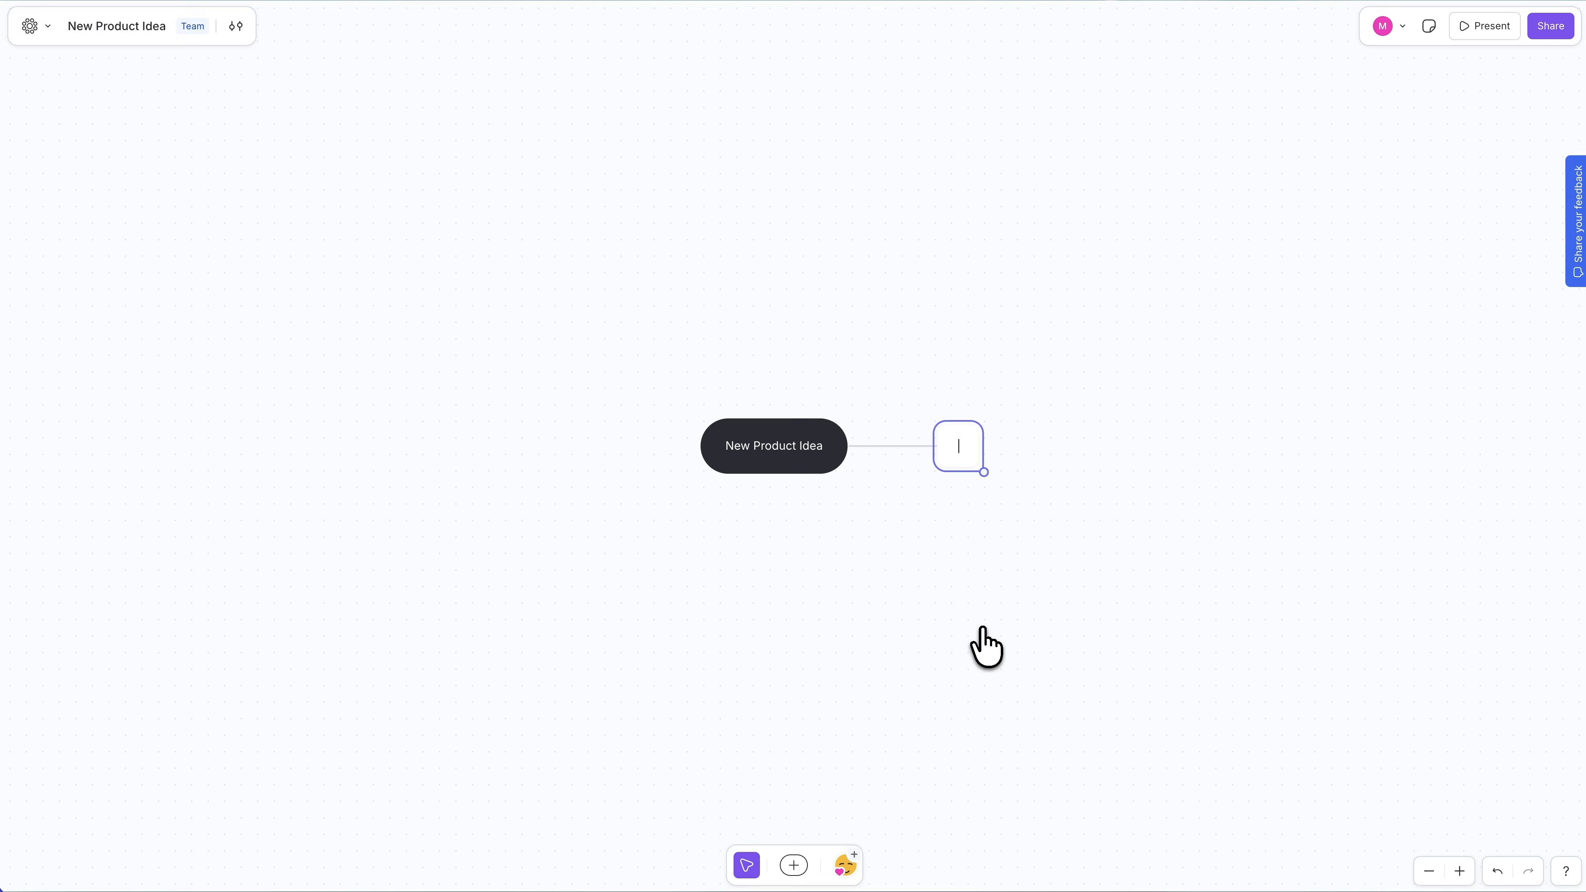
text(Core Idea)
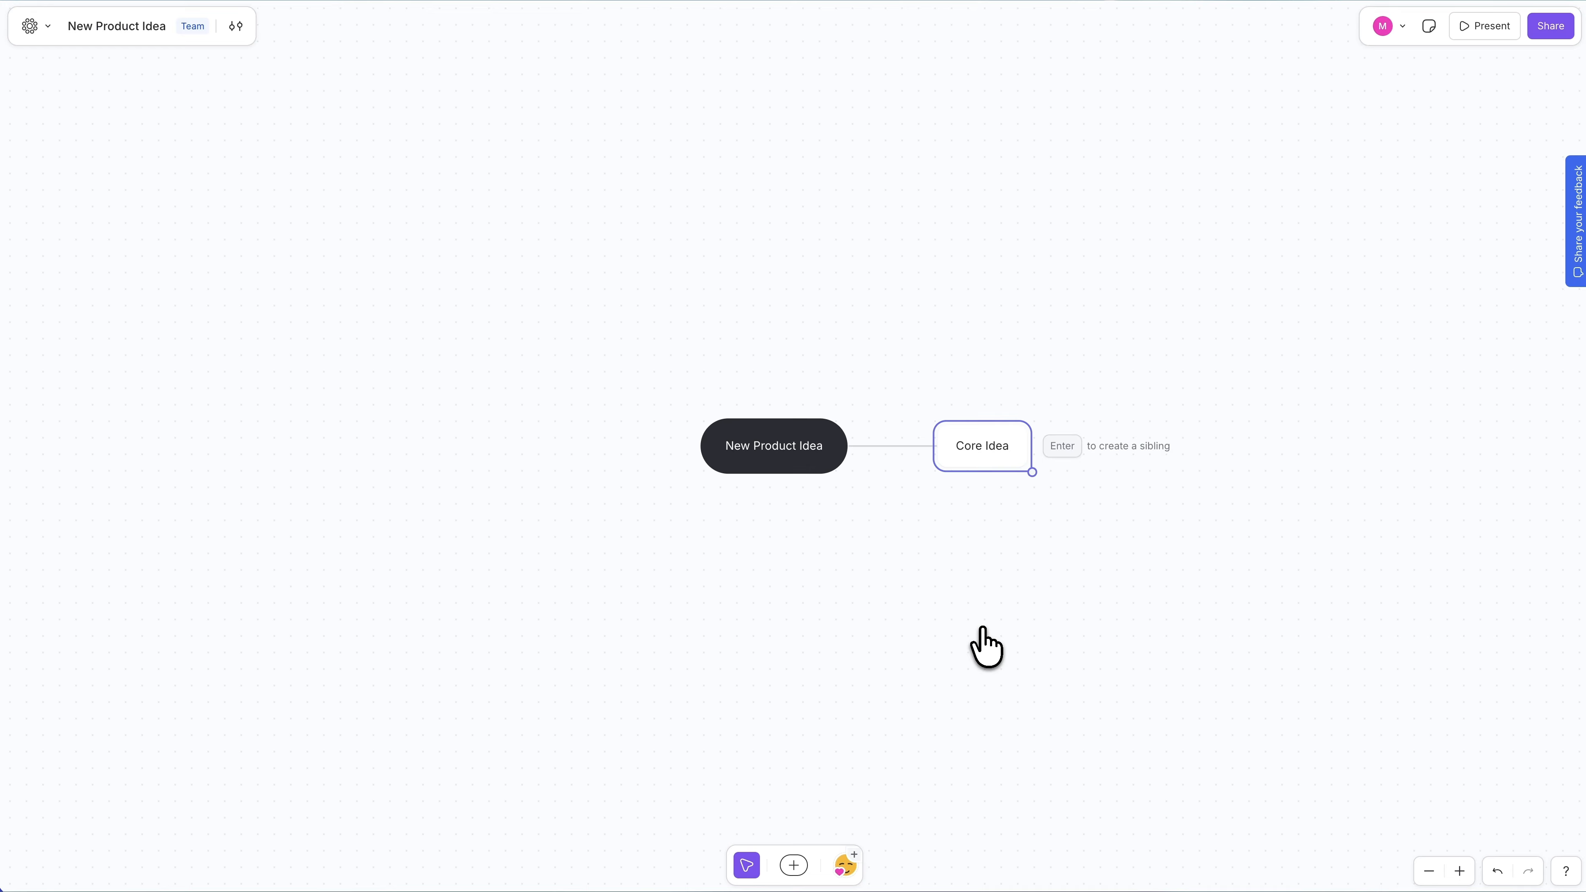
key(Return)
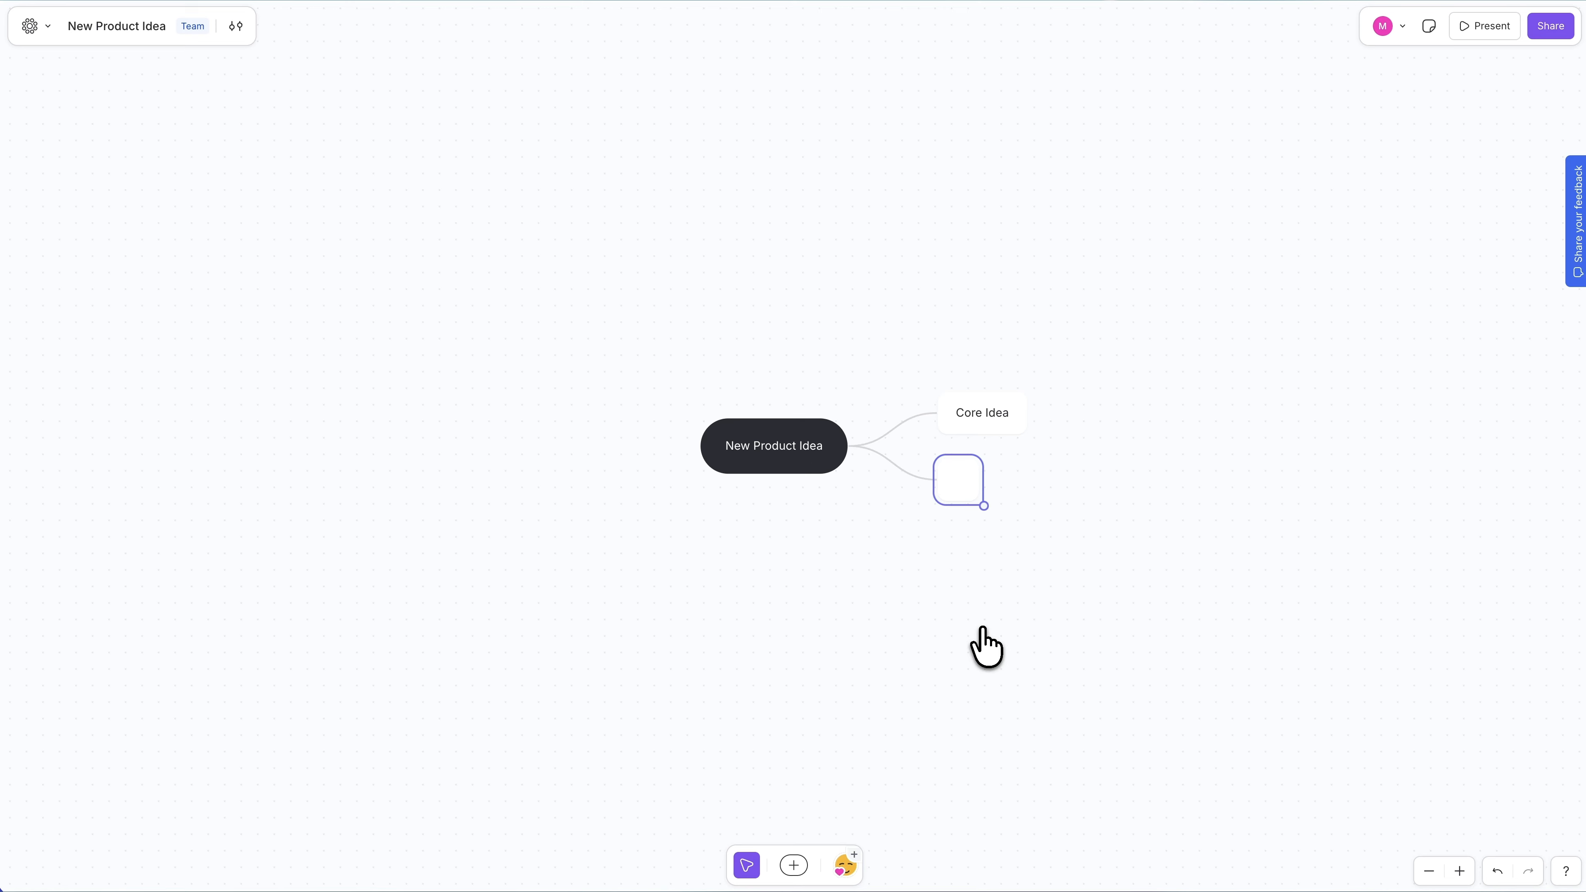
text(MVP Features)
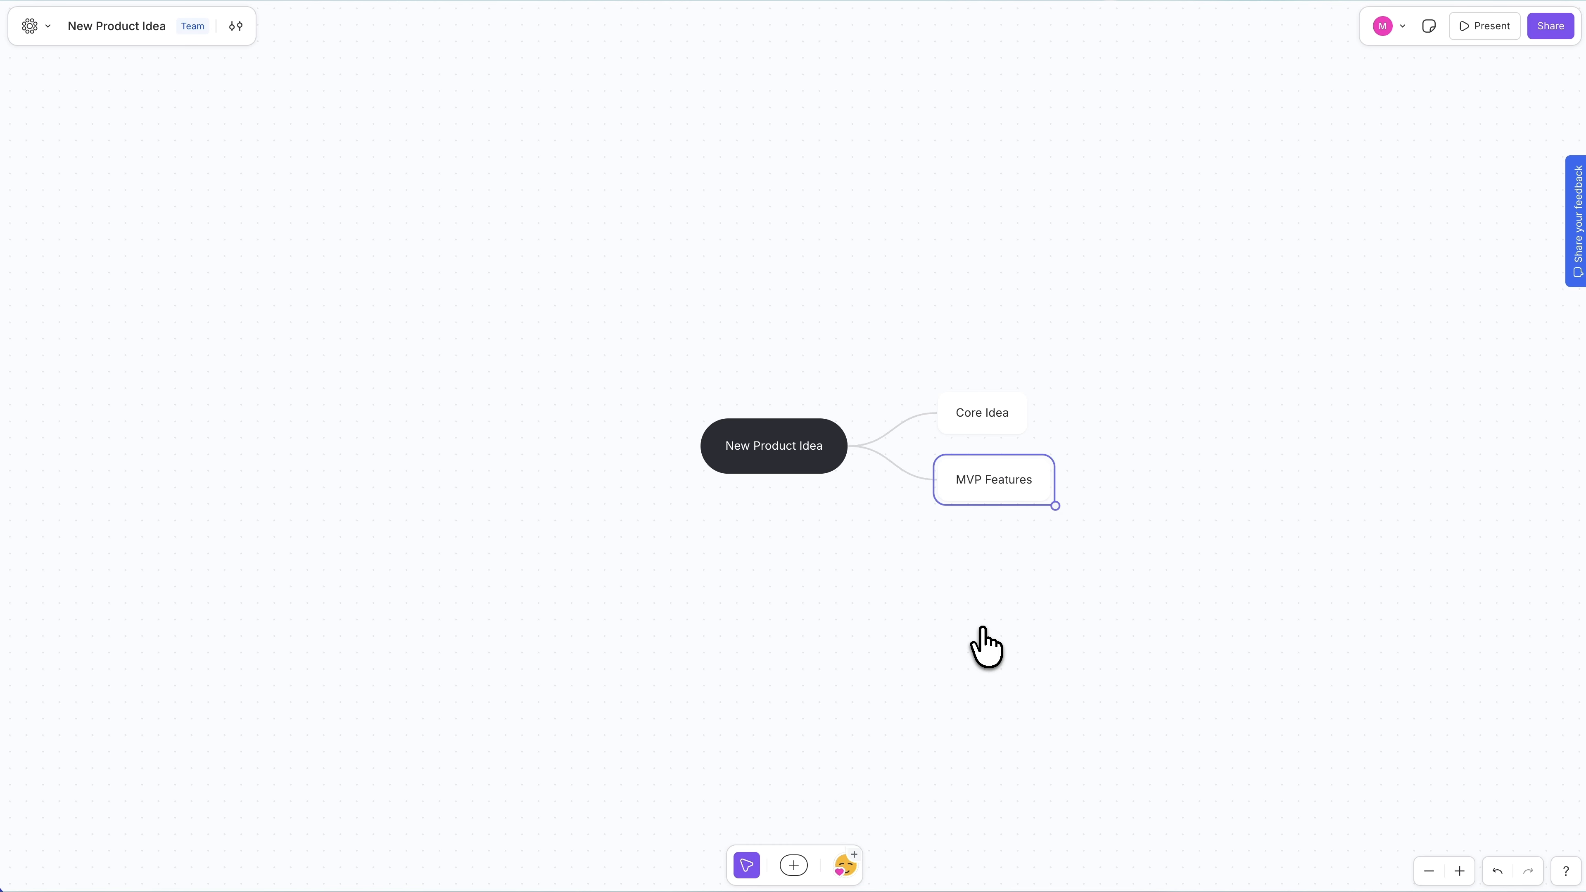
key(Return)
text(Tasks)
key(Return)
text(Timeline)
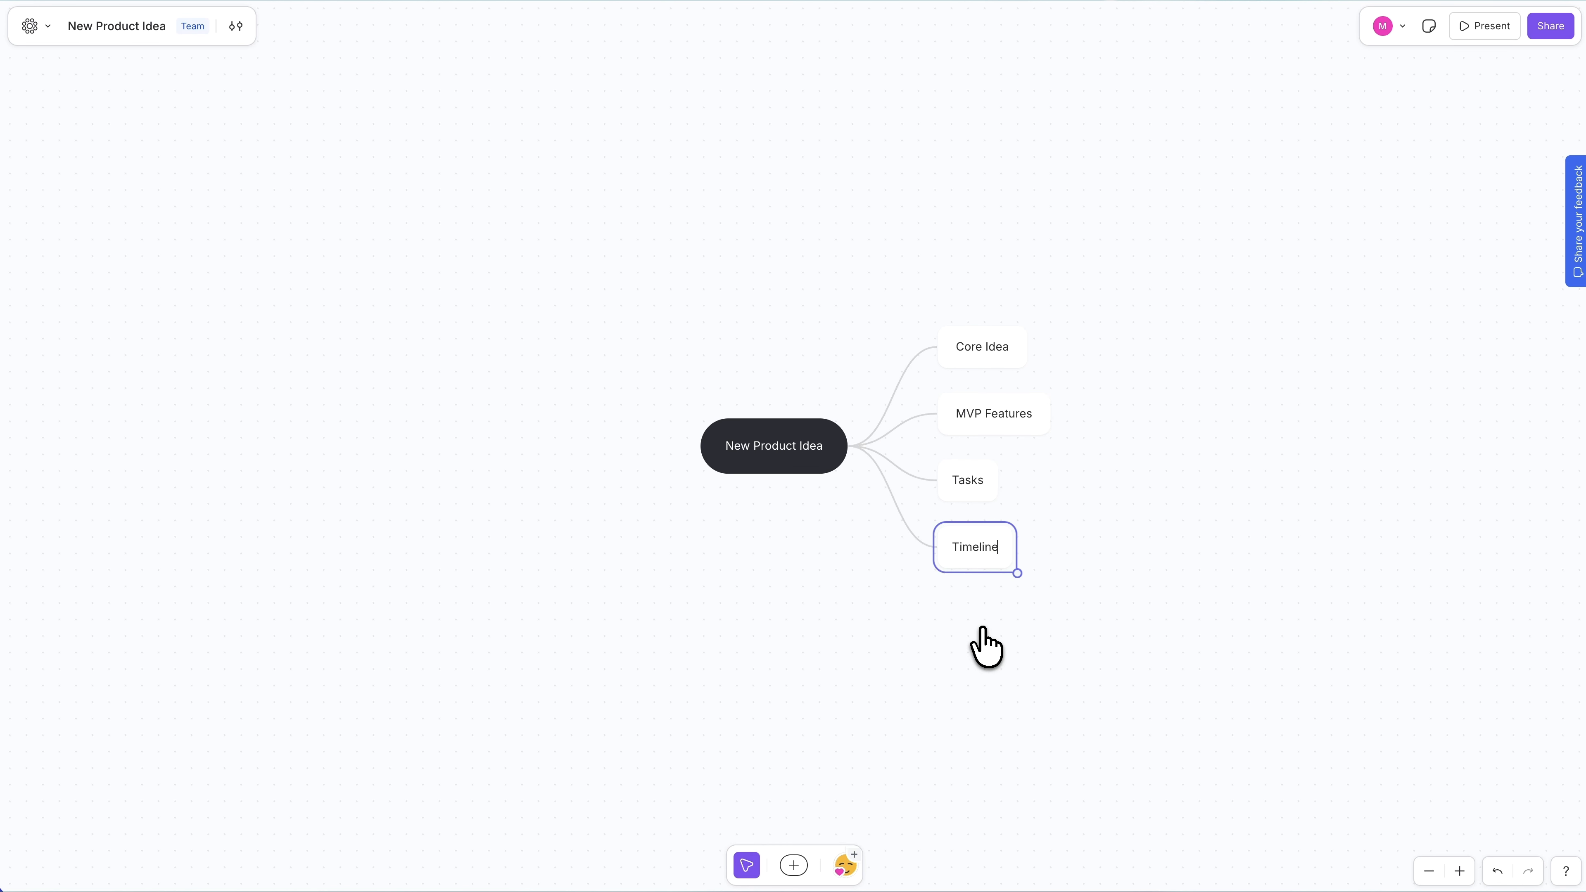
click(982, 627)
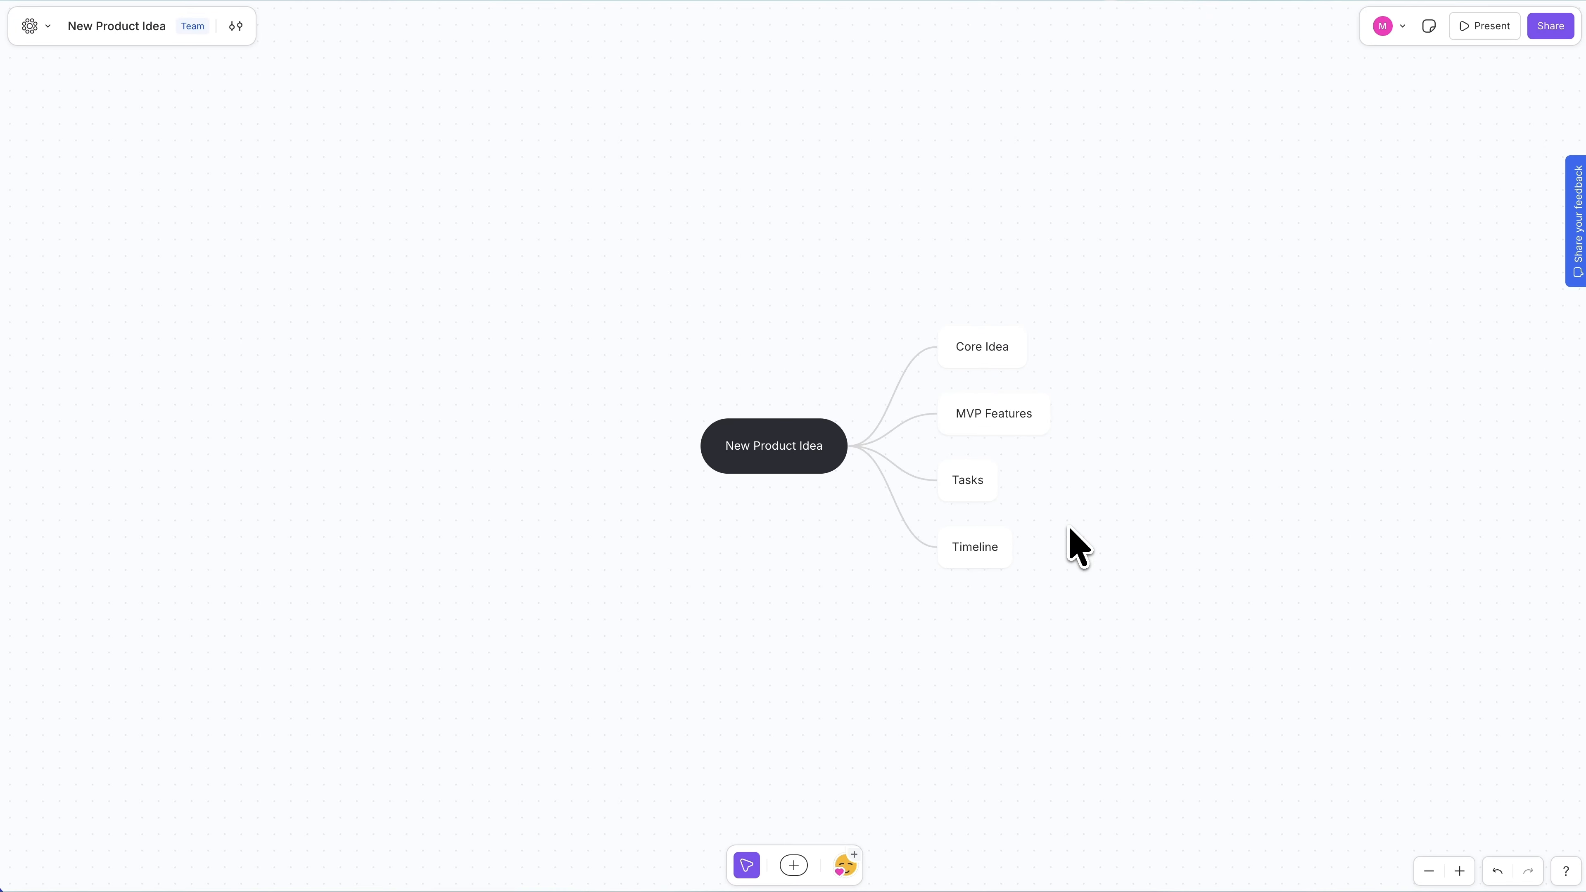
mouse_move(1069, 527)
mouse_down()
mouse_move(1112, 518)
mouse_move(1121, 479)
mouse_move(1054, 517)
mouse_move(1131, 515)
mouse_move(1054, 473)
mouse_move(1050, 533)
mouse_move(1122, 486)
mouse_move(1048, 489)
mouse_move(1083, 524)
mouse_move(1055, 520)
mouse_up()
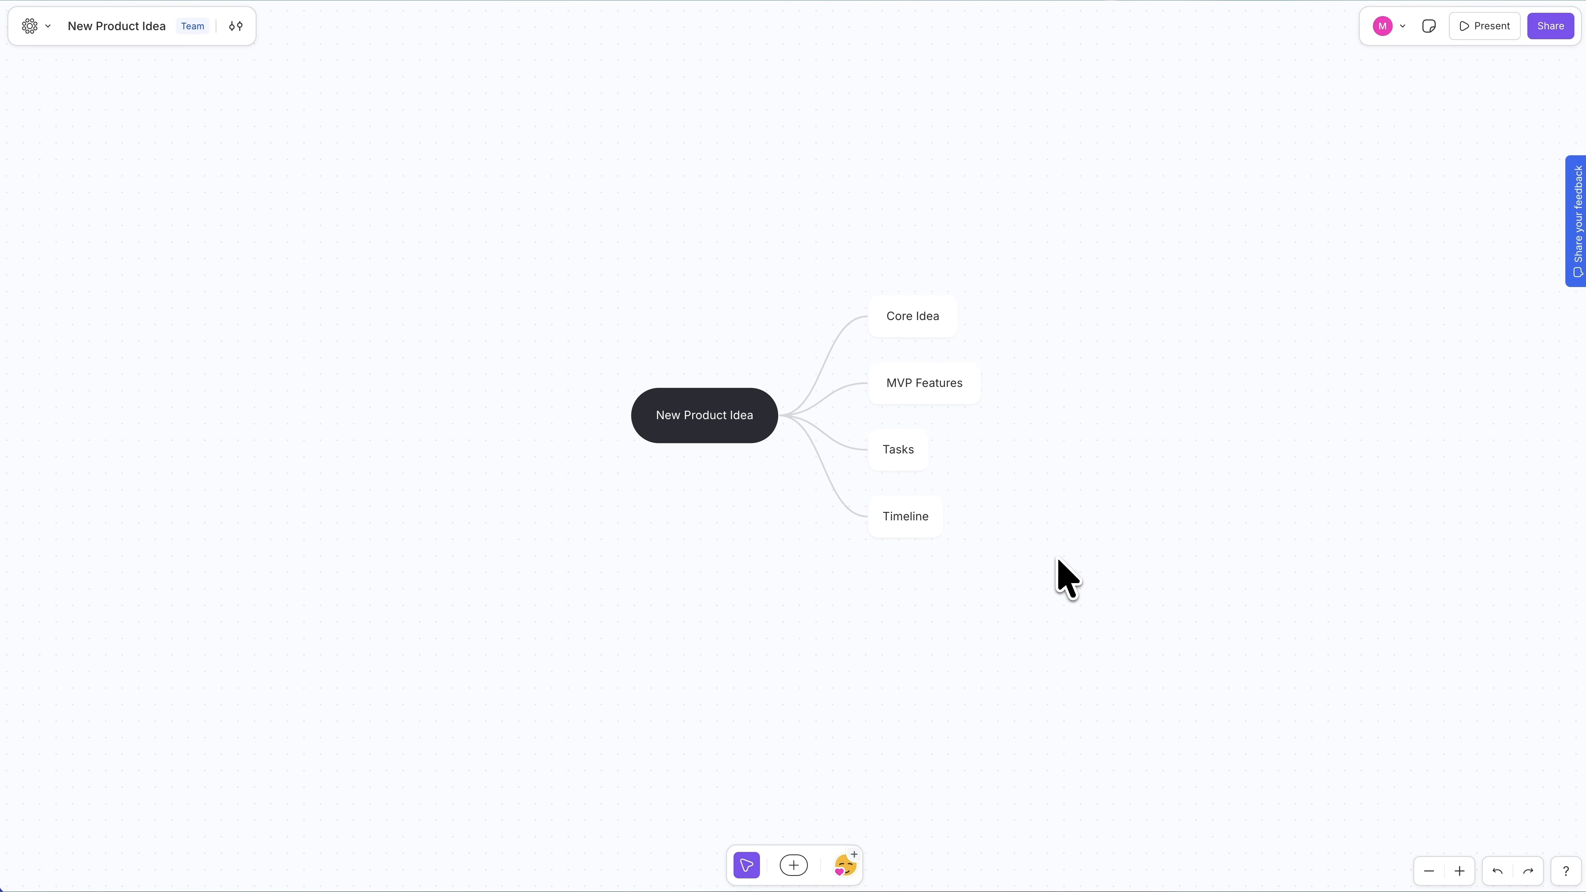
scroll(1066, 578, up, 5)
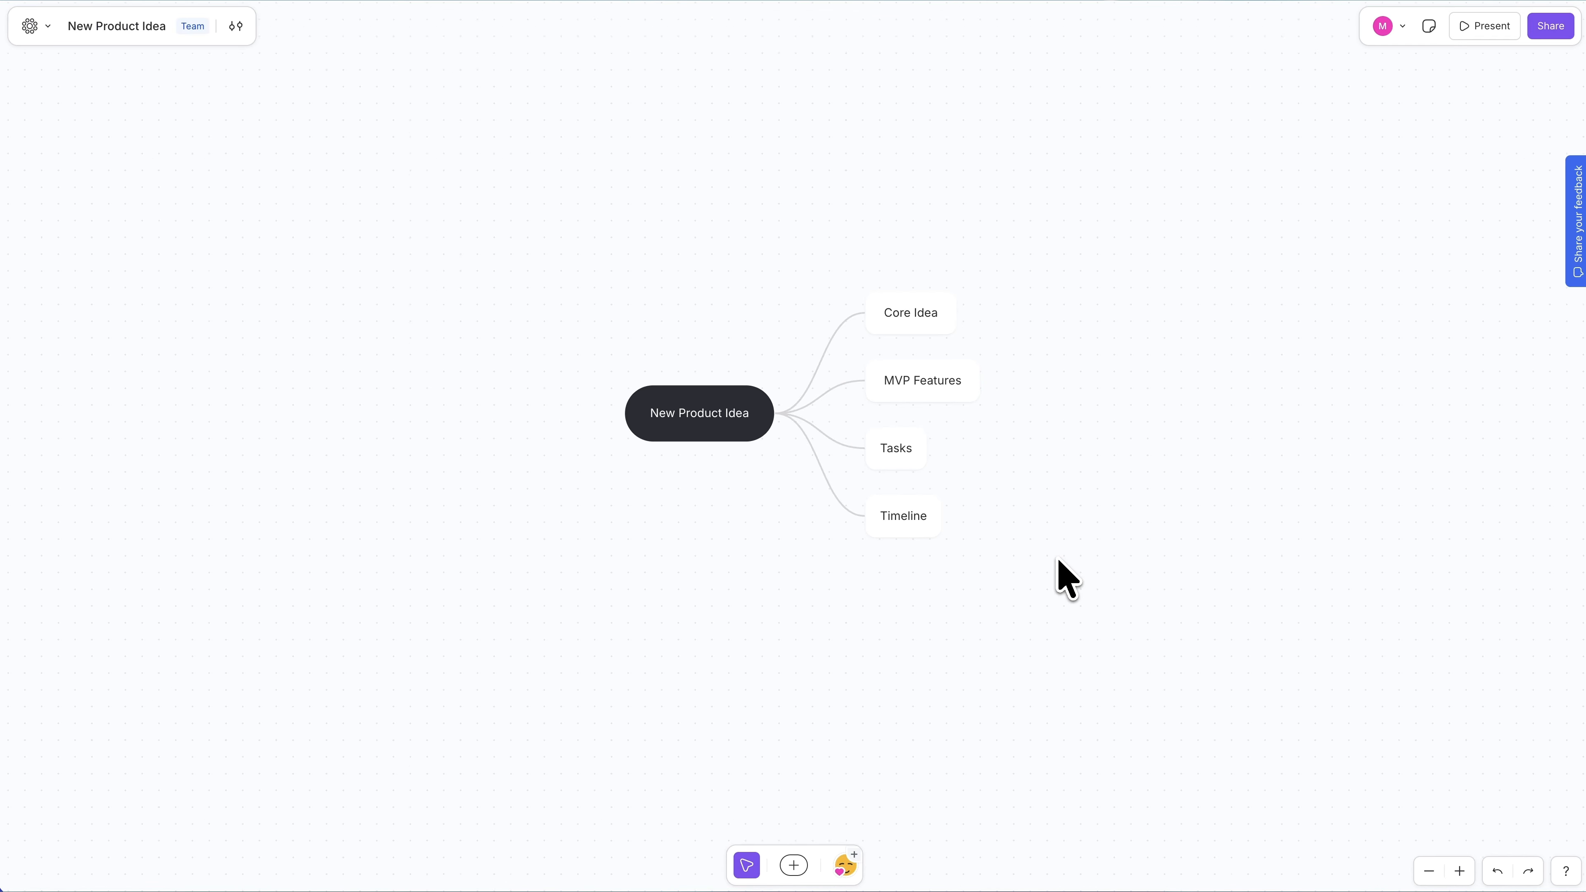
scroll(1066, 578, down, 3)
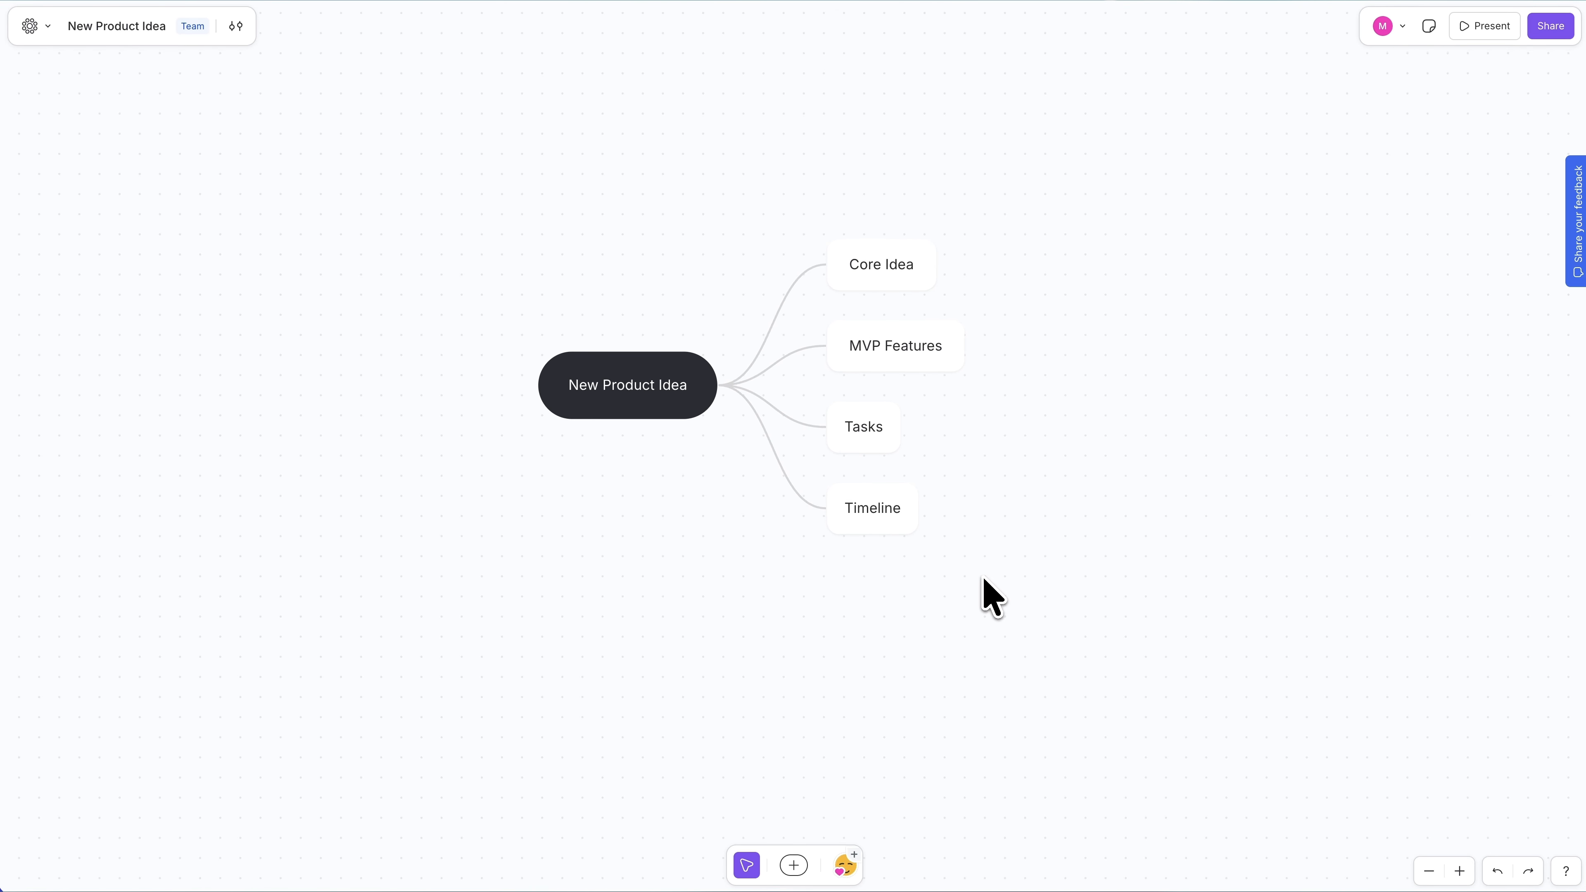
drag(981, 575, 1030, 591)
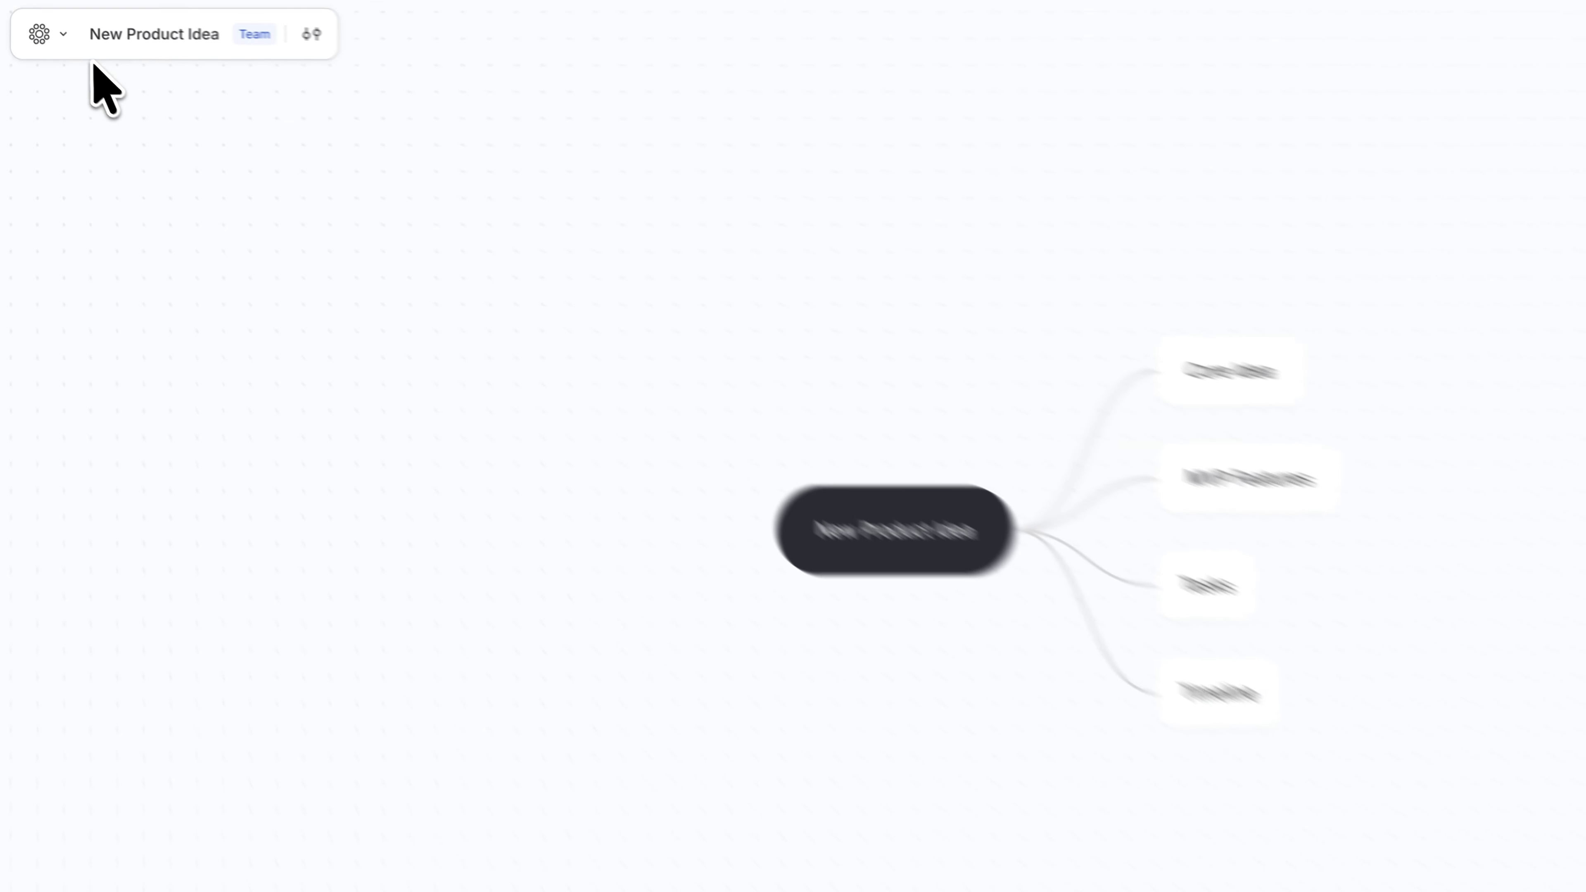
click(62, 33)
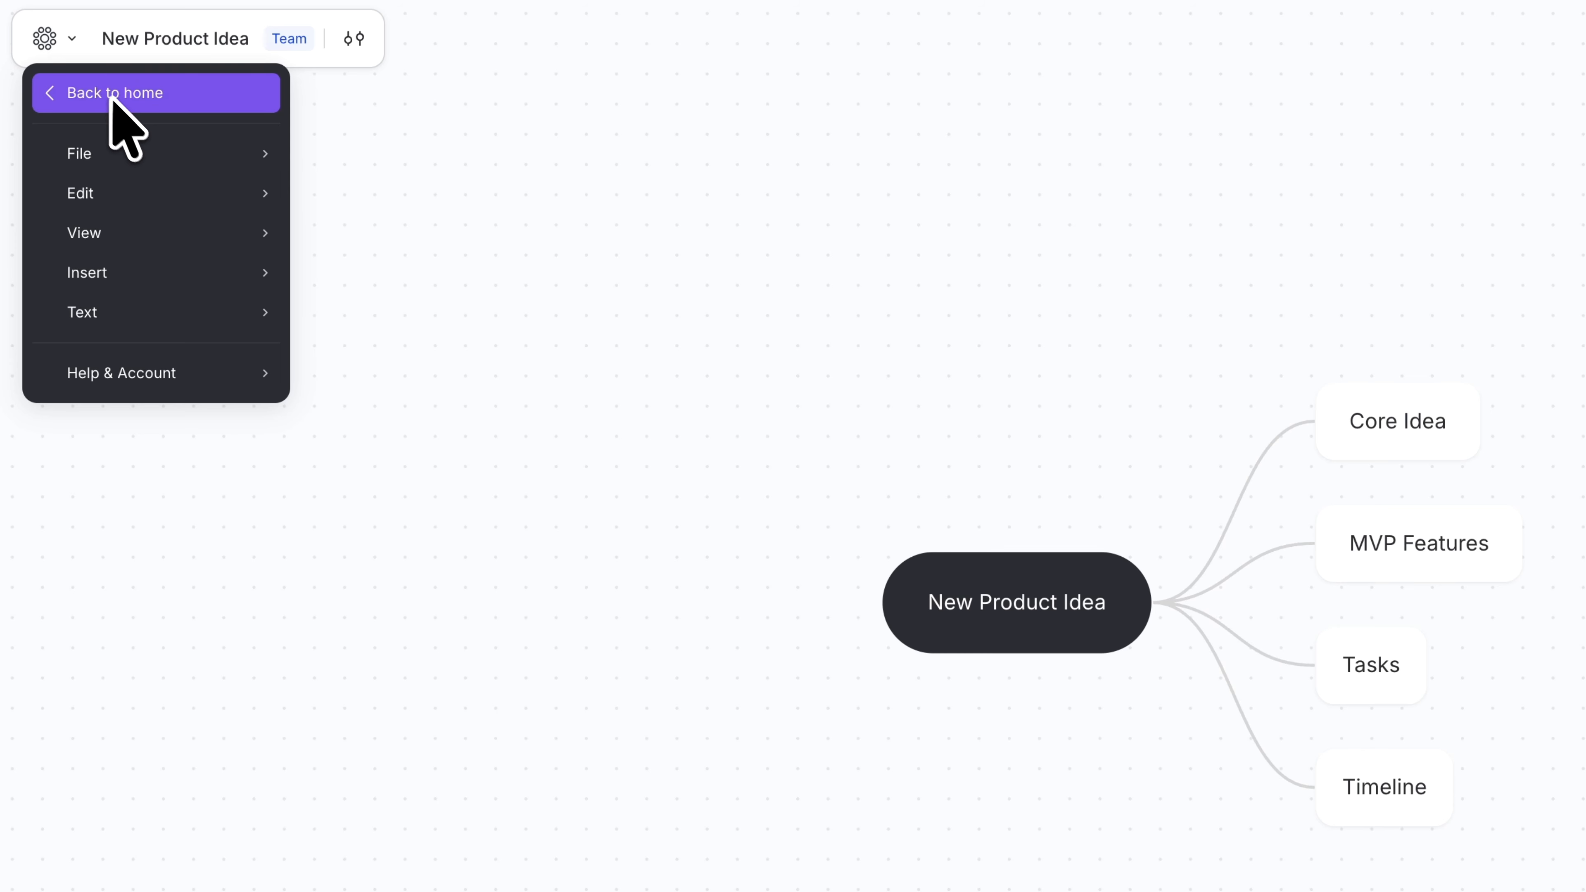
mouse_move(193, 188)
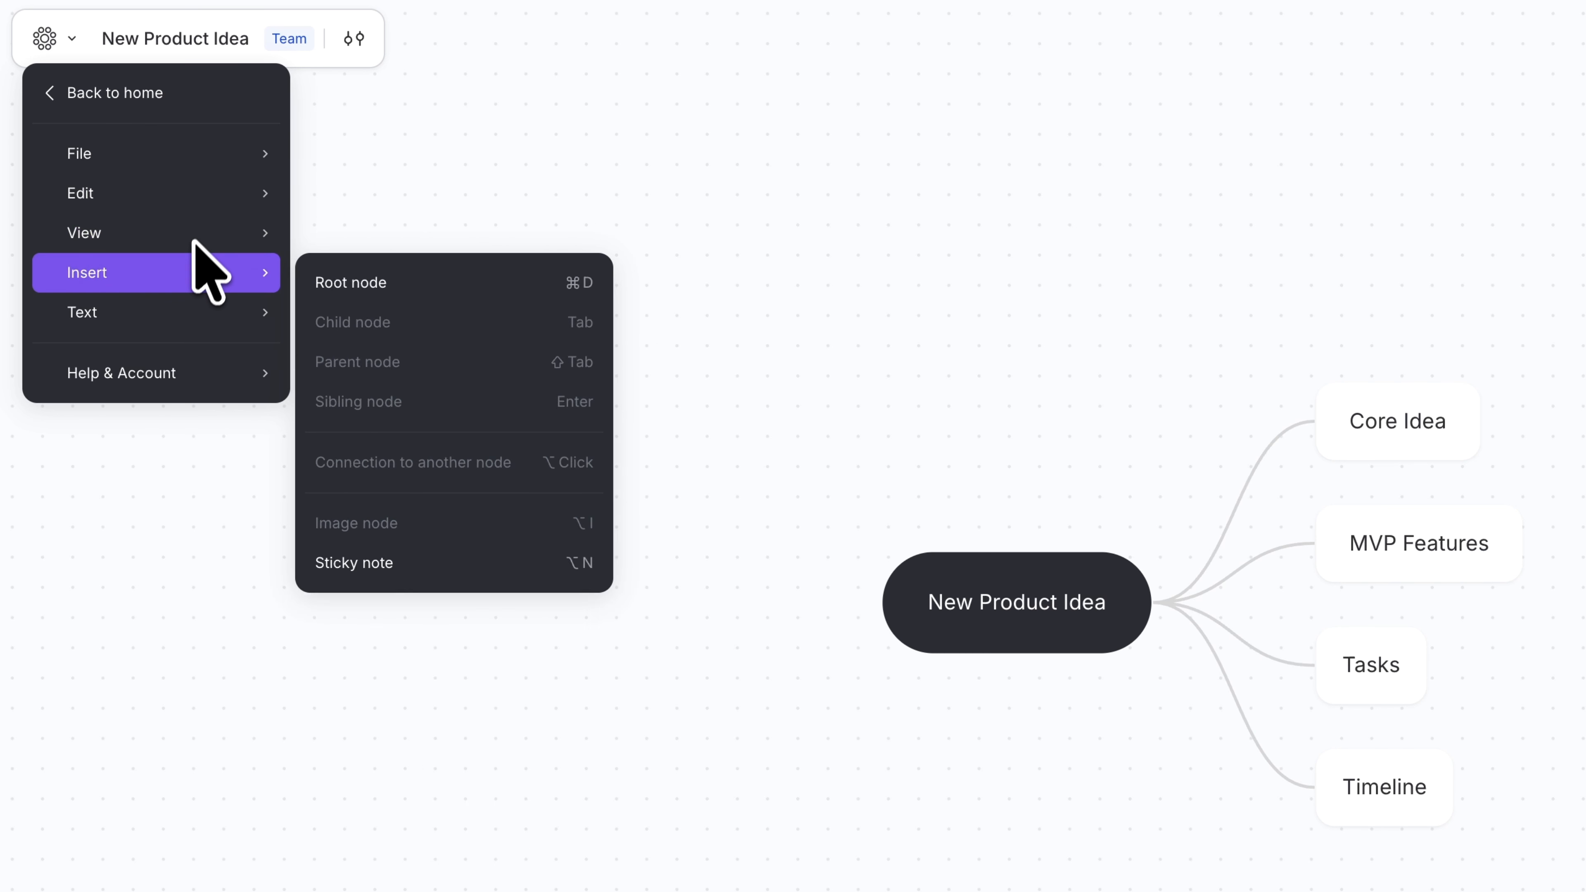
mouse_move(202, 249)
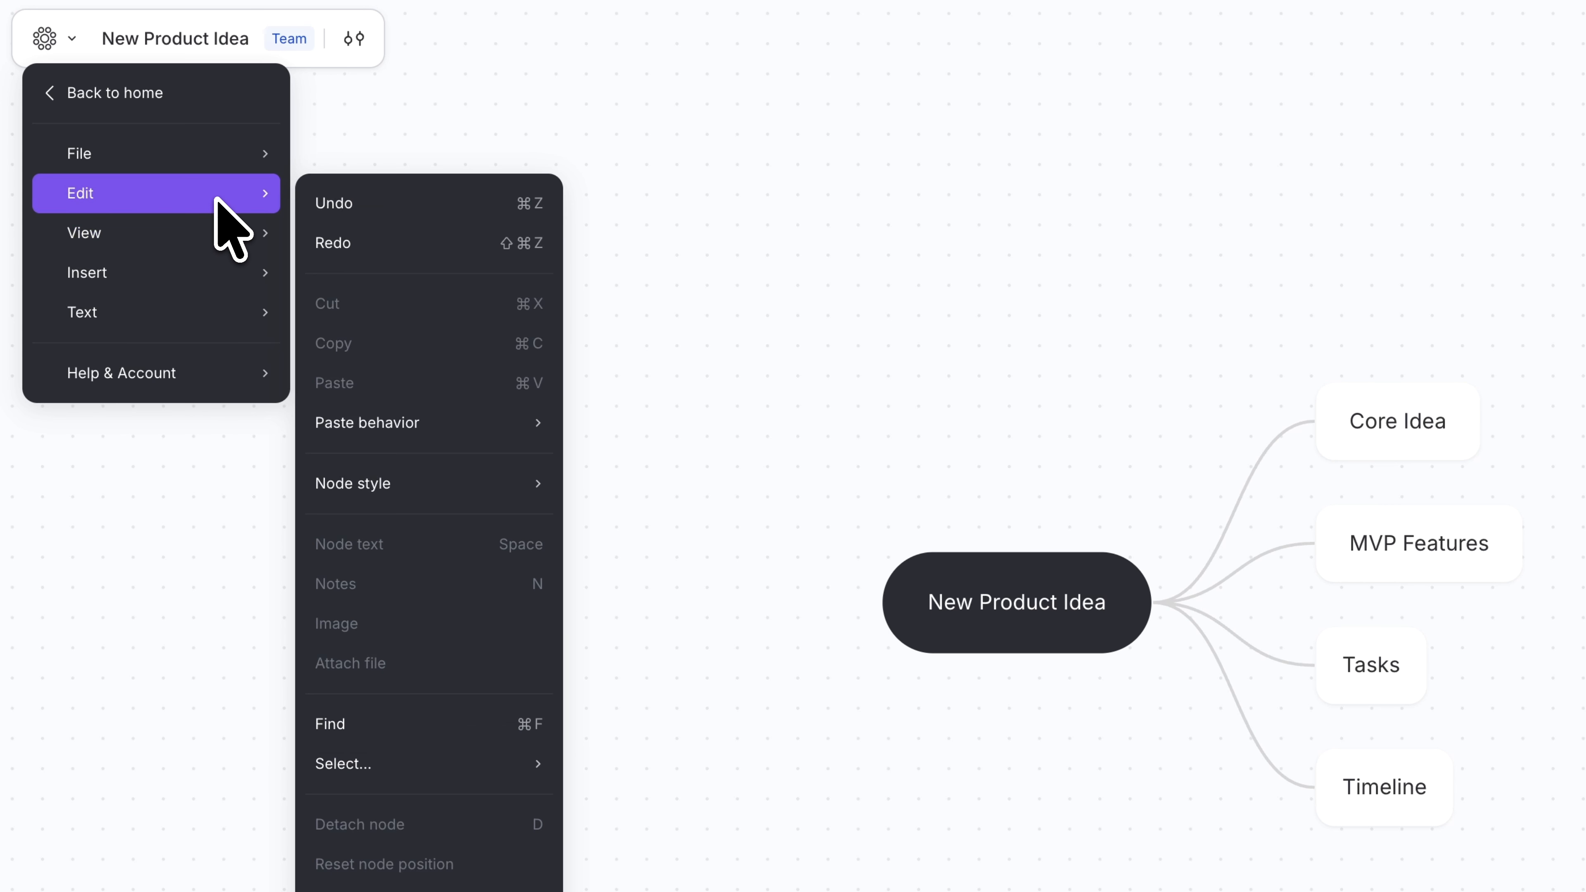
mouse_move(195, 159)
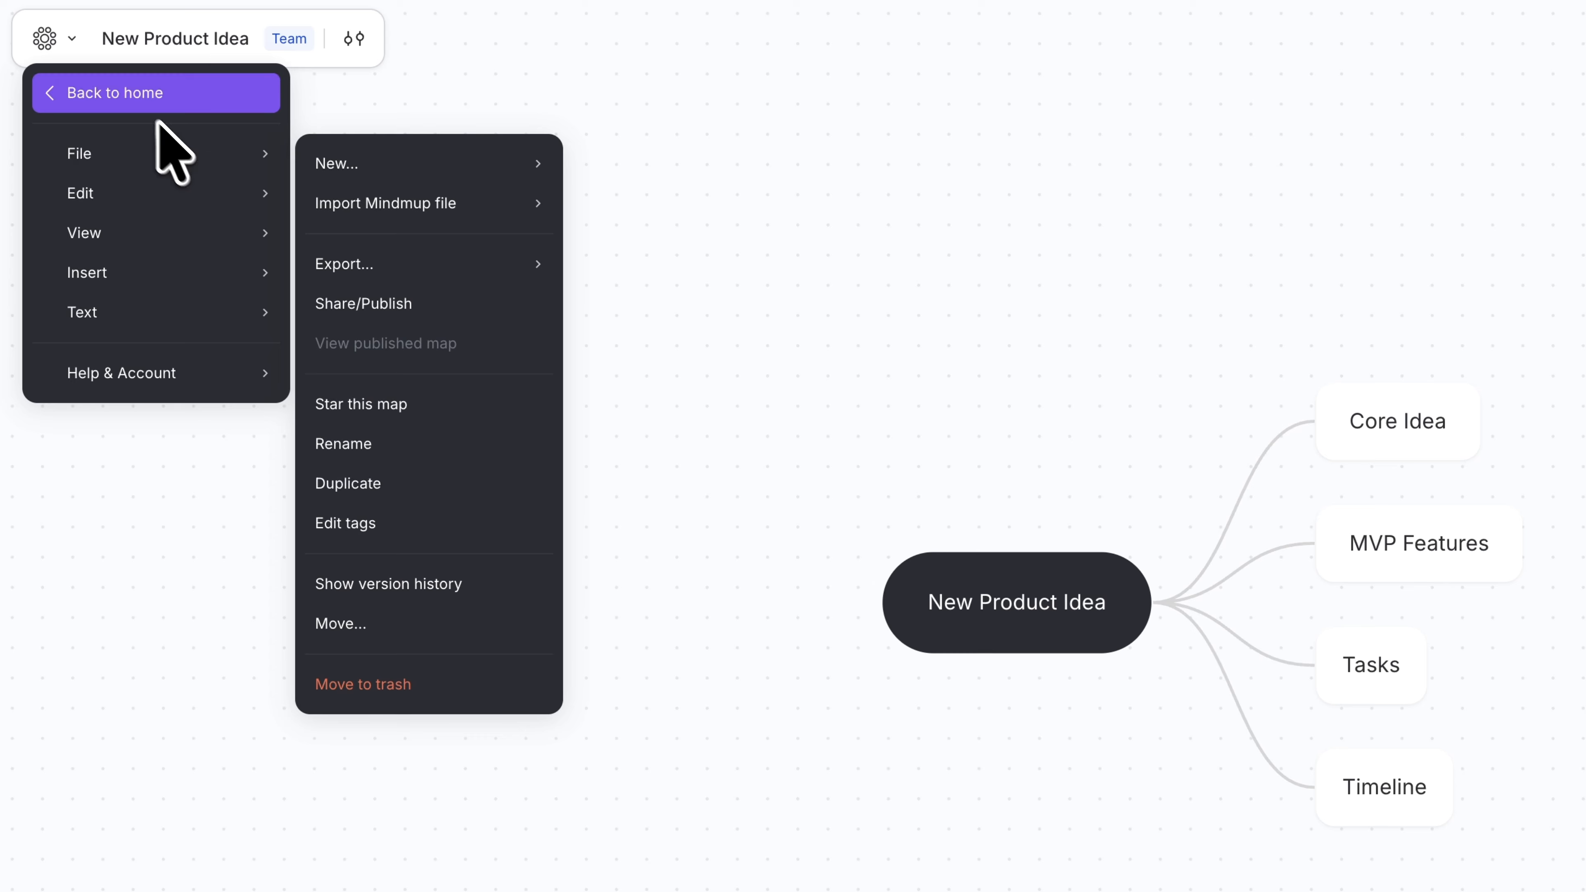
click(72, 46)
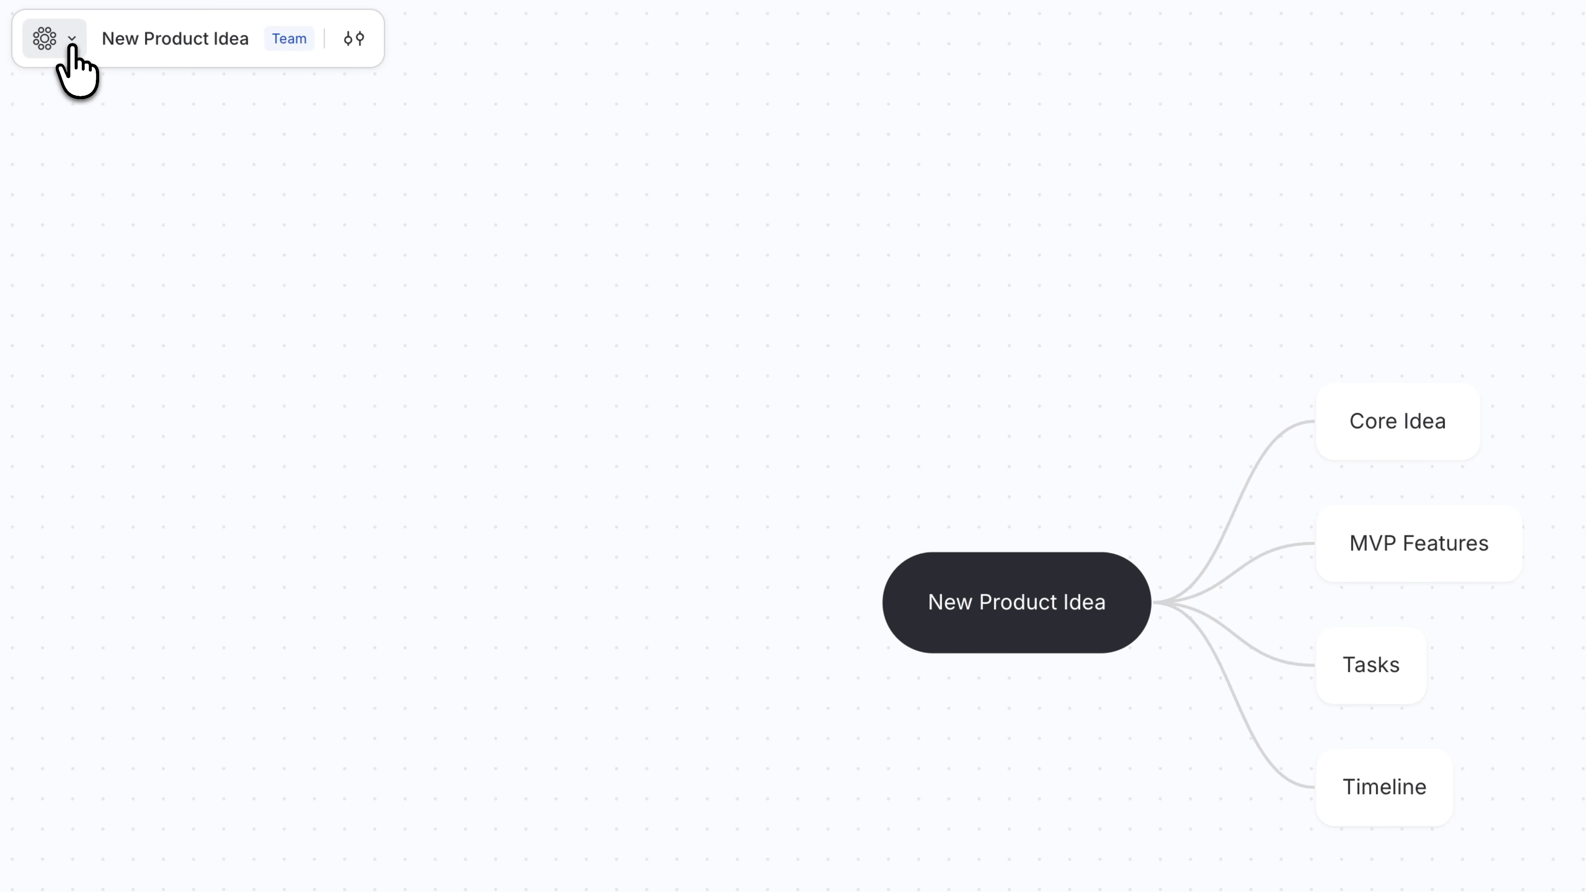
click(72, 46)
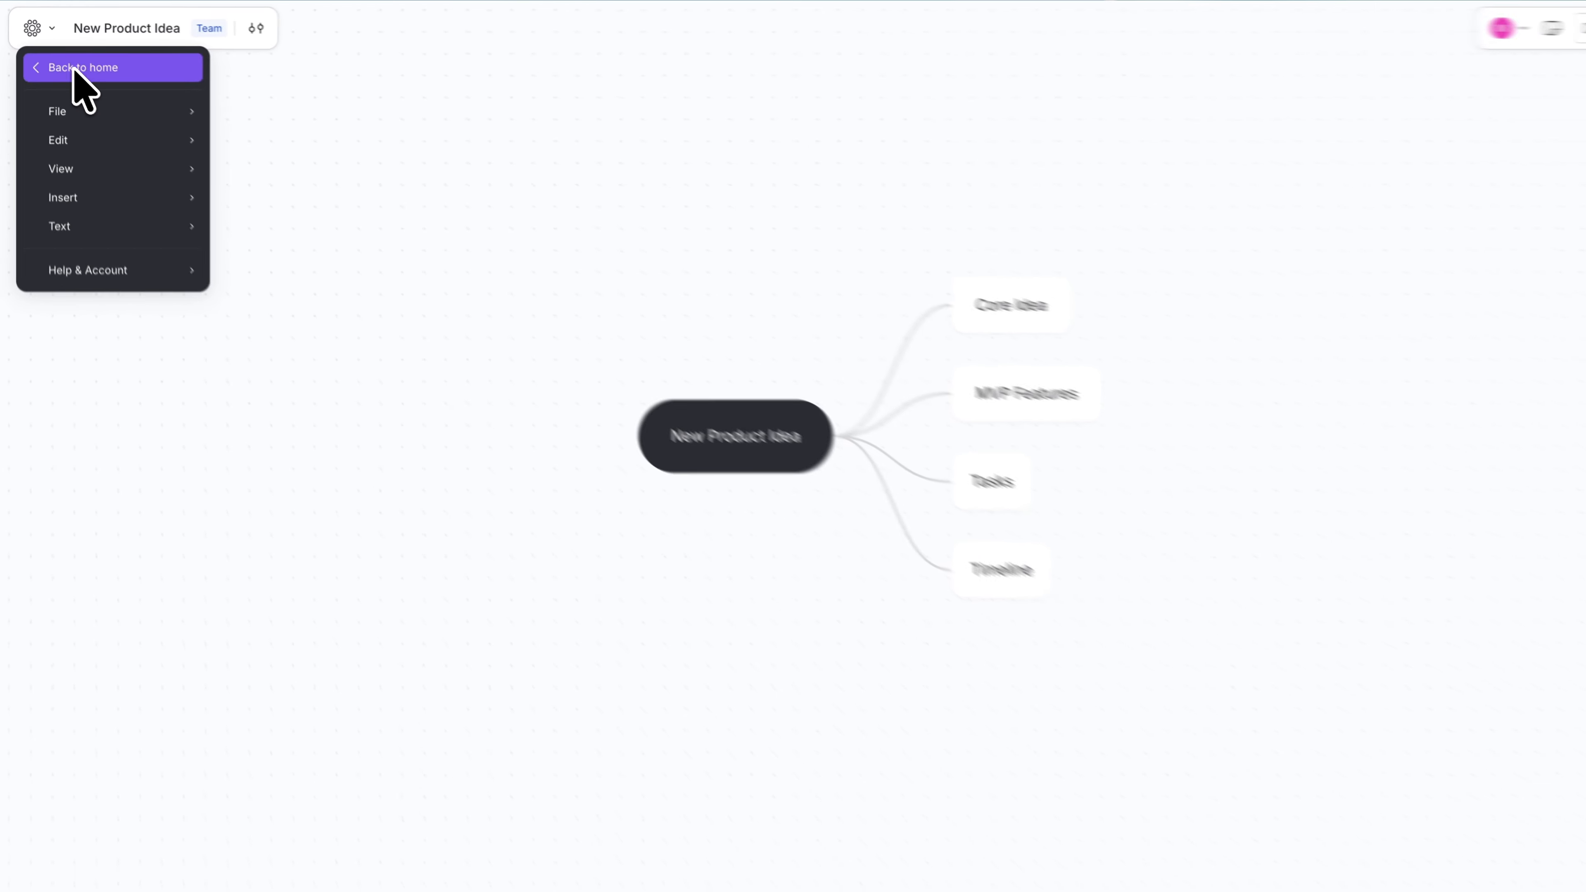
click(408, 196)
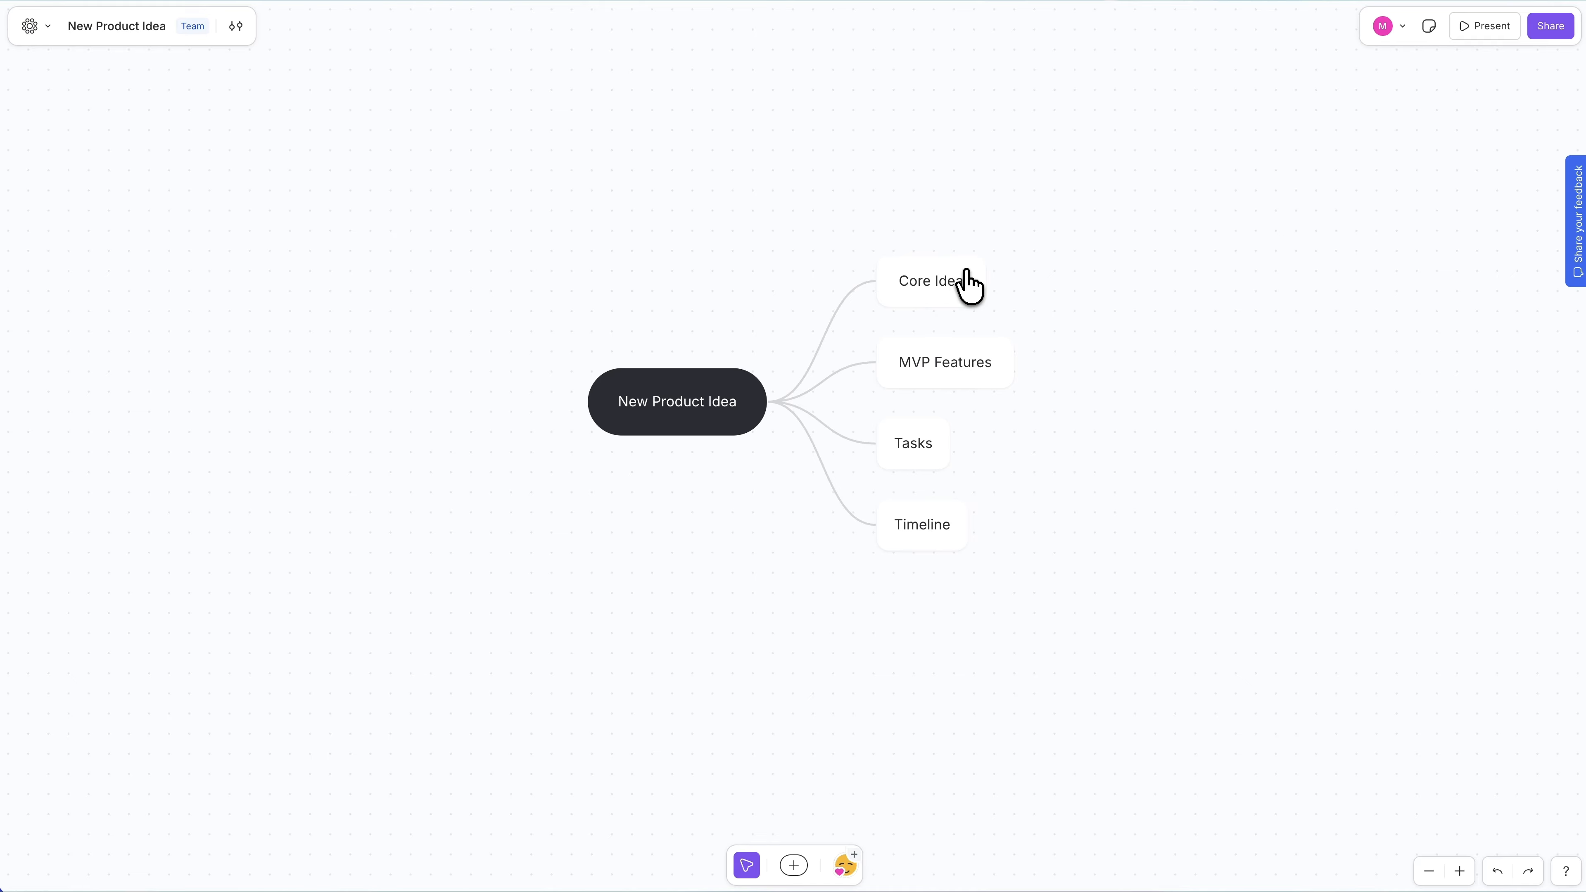
Move the Core Idea and MVP Features nodes to the left side of New Product Idea, with Core Idea above.
drag(965, 282, 443, 268)
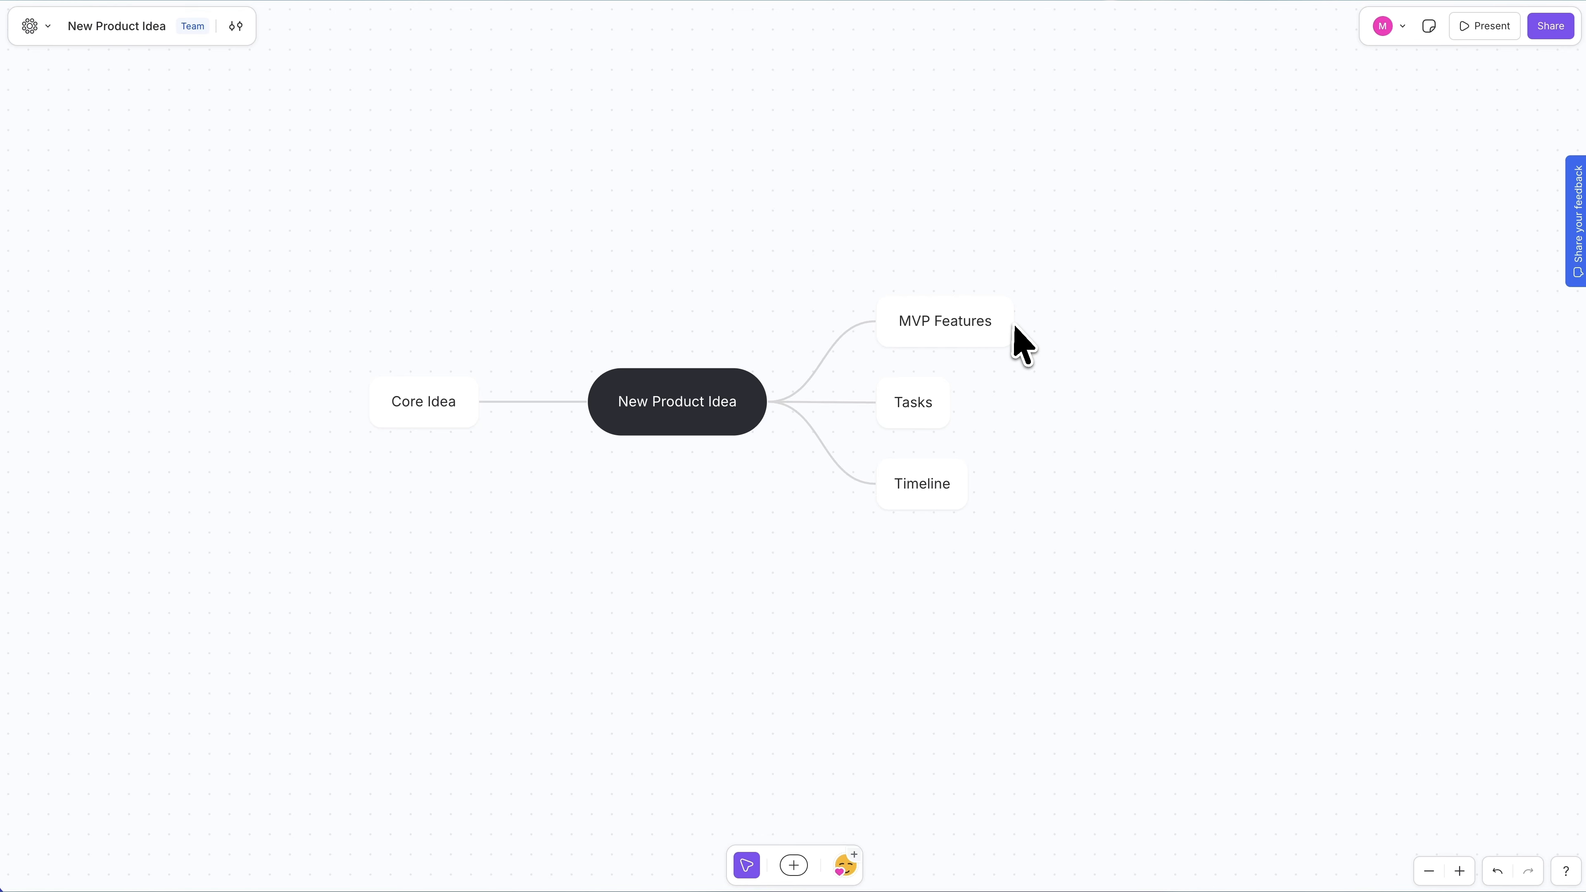
drag(999, 329, 482, 553)
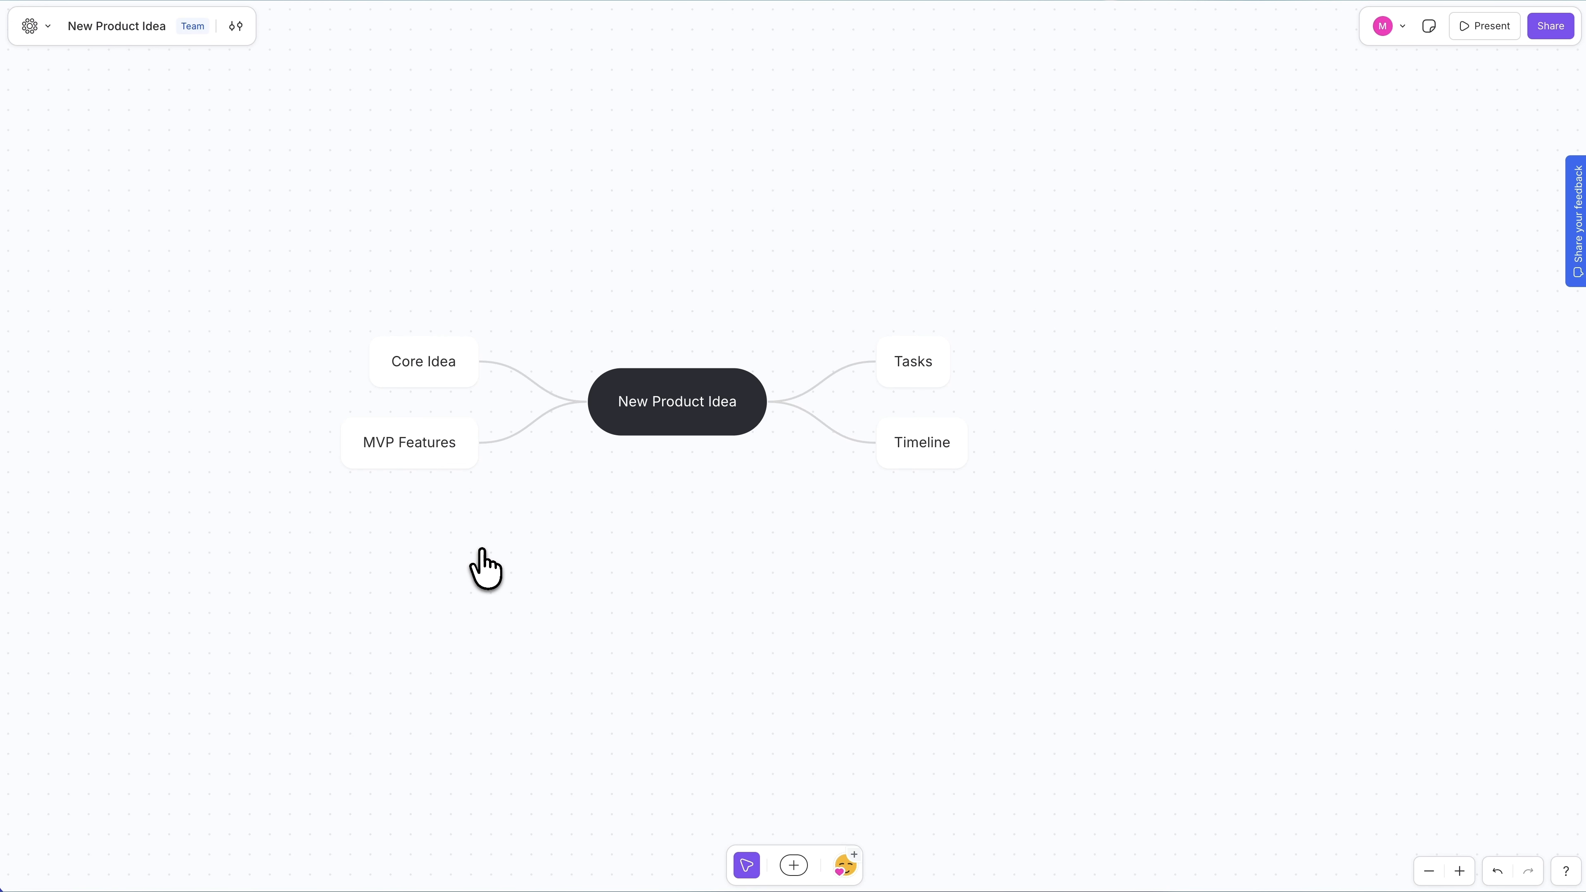
drag(462, 377, 460, 332)
drag(825, 524, 936, 508)
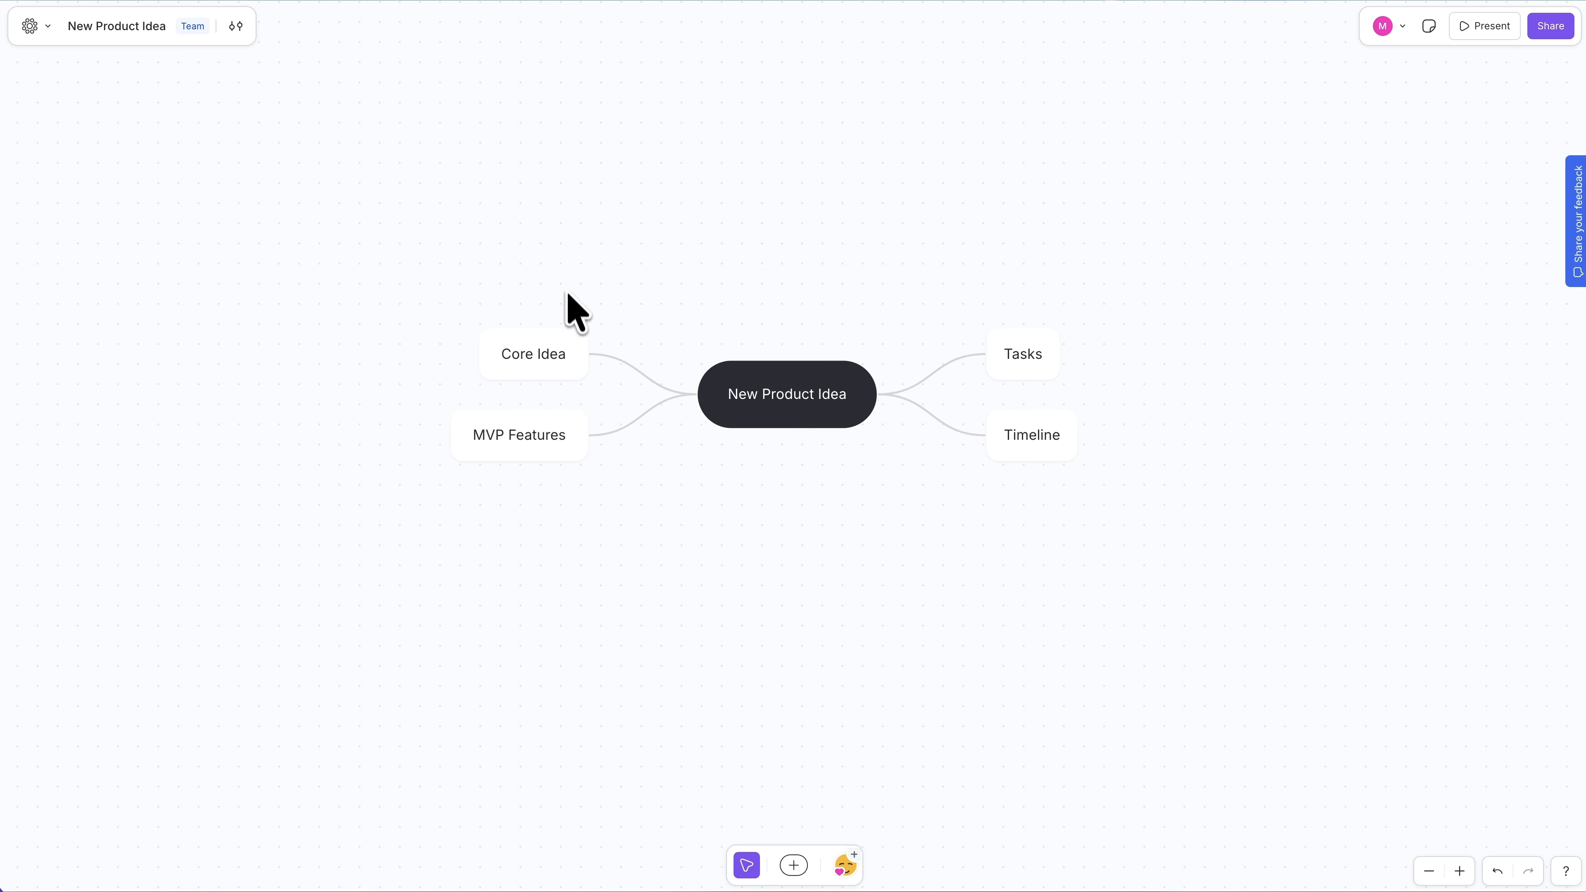
Add a child node to Core Idea.
click(571, 367)
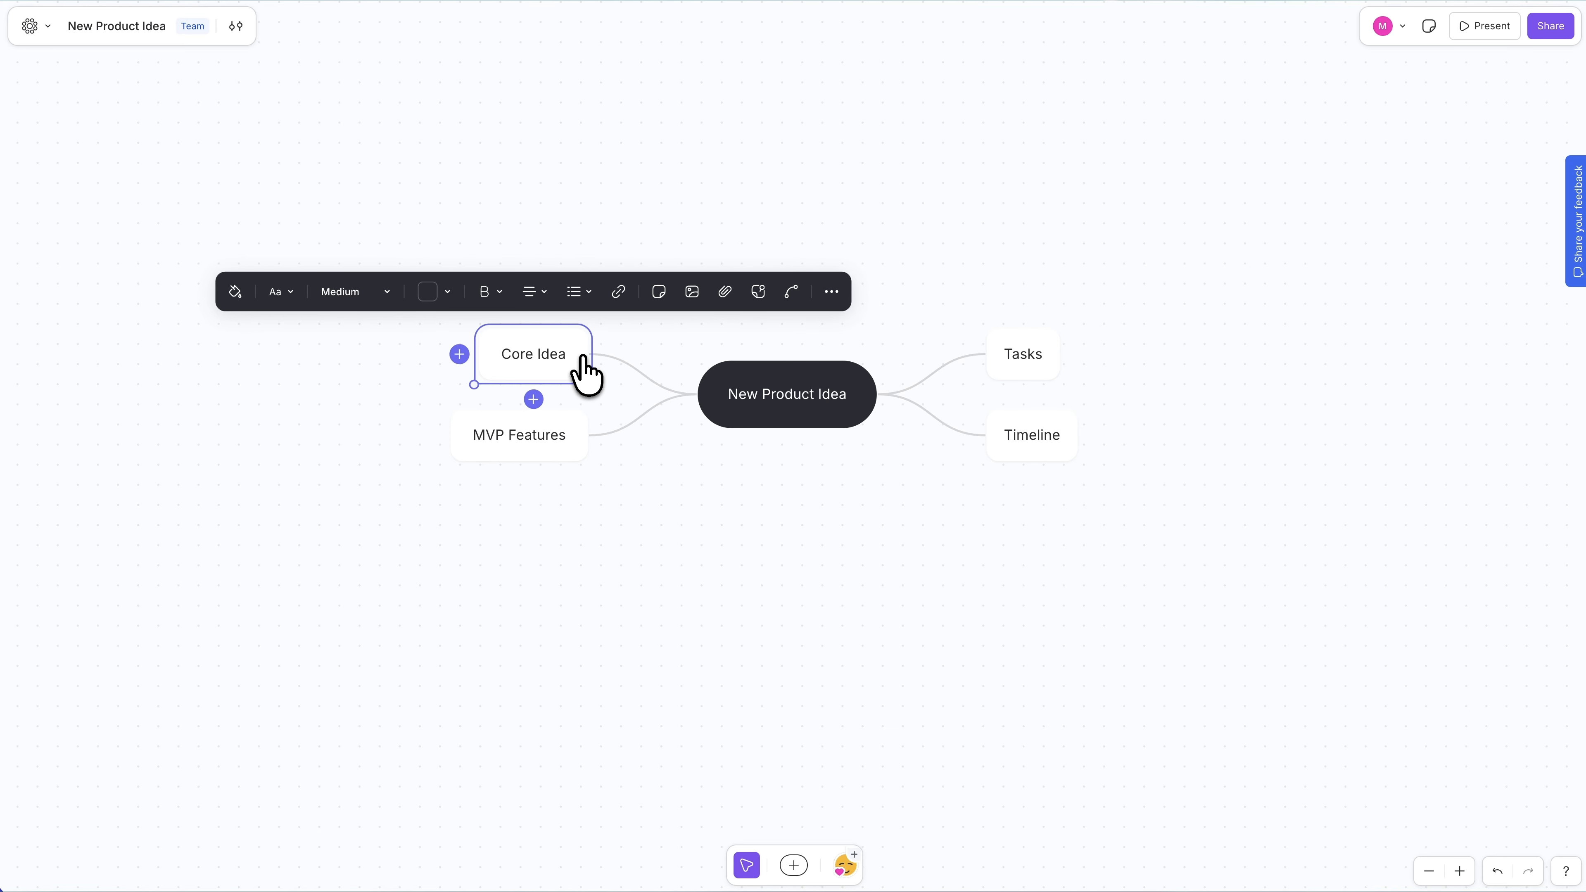
key(Tab)
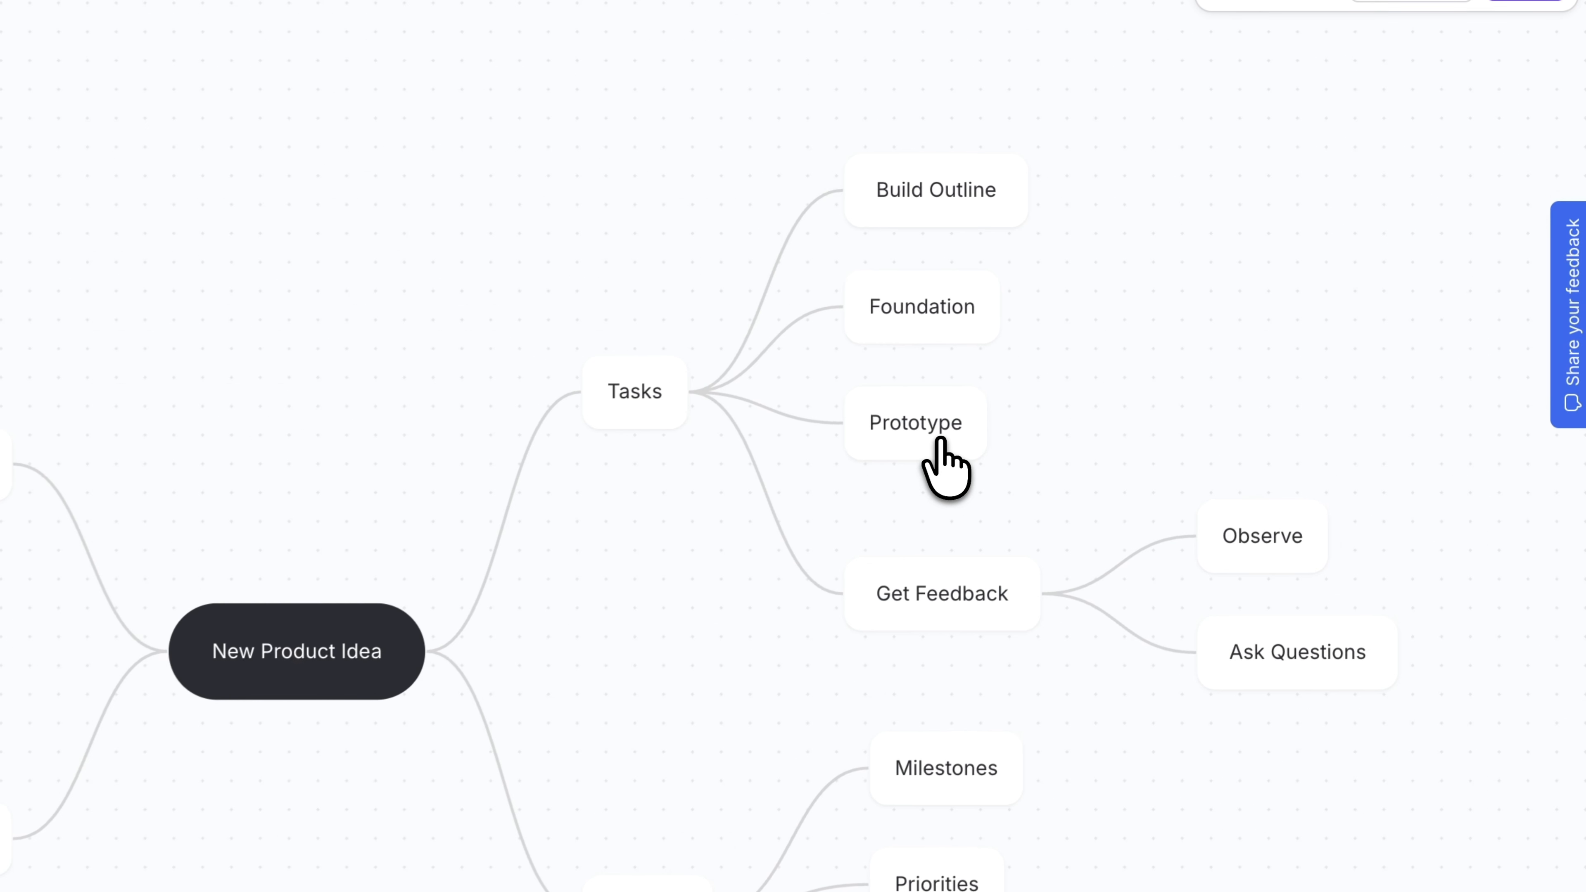
Add the note "This is a note." to the Prototype node and close the notes.
click(939, 439)
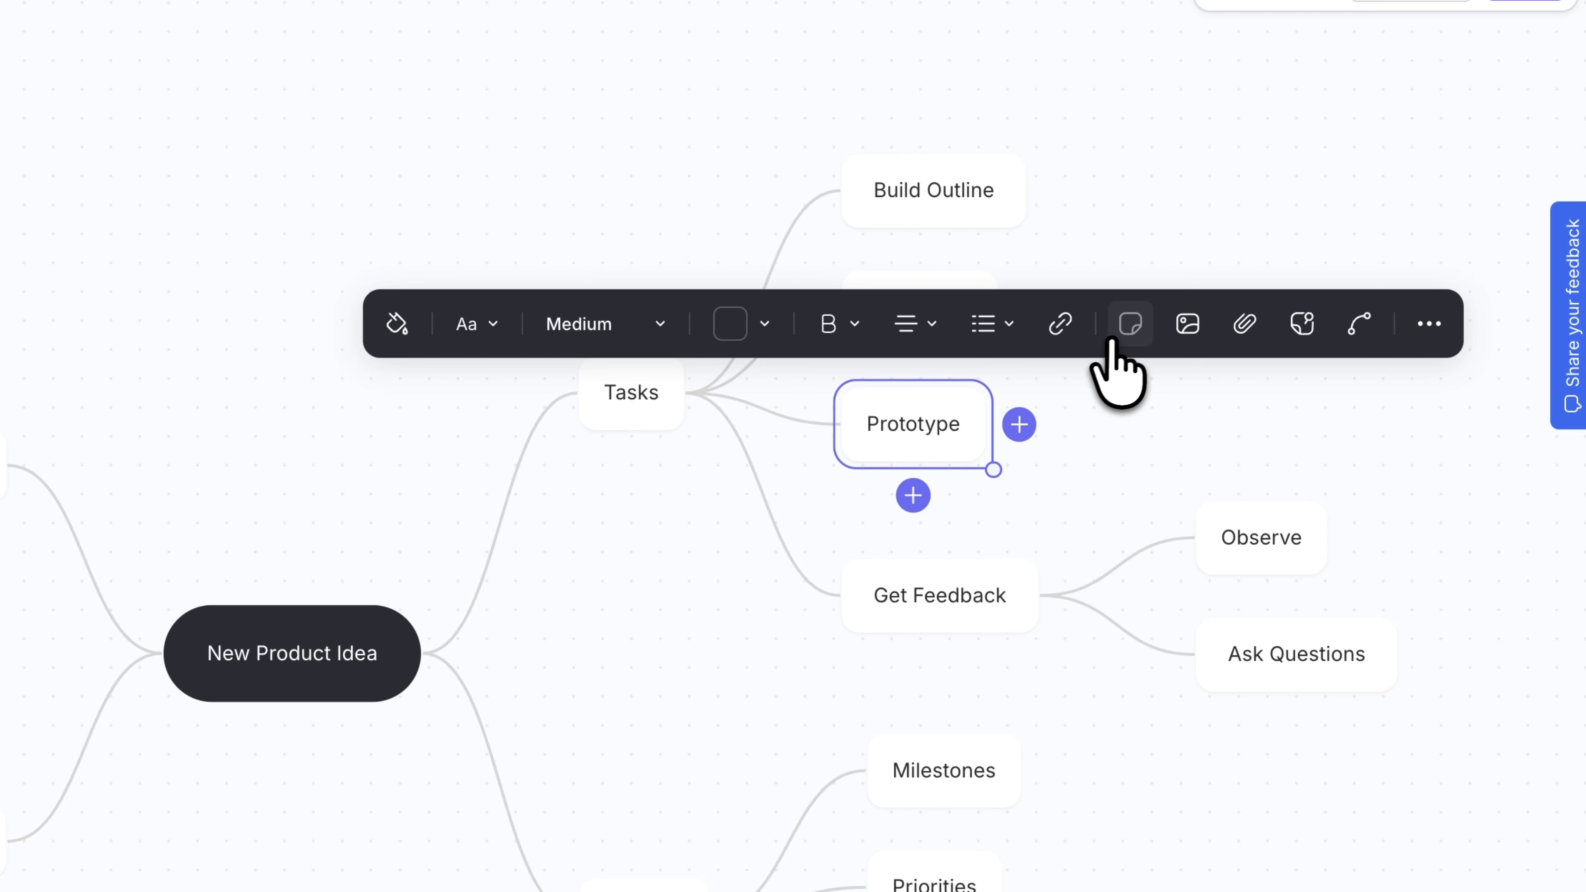
click(1131, 323)
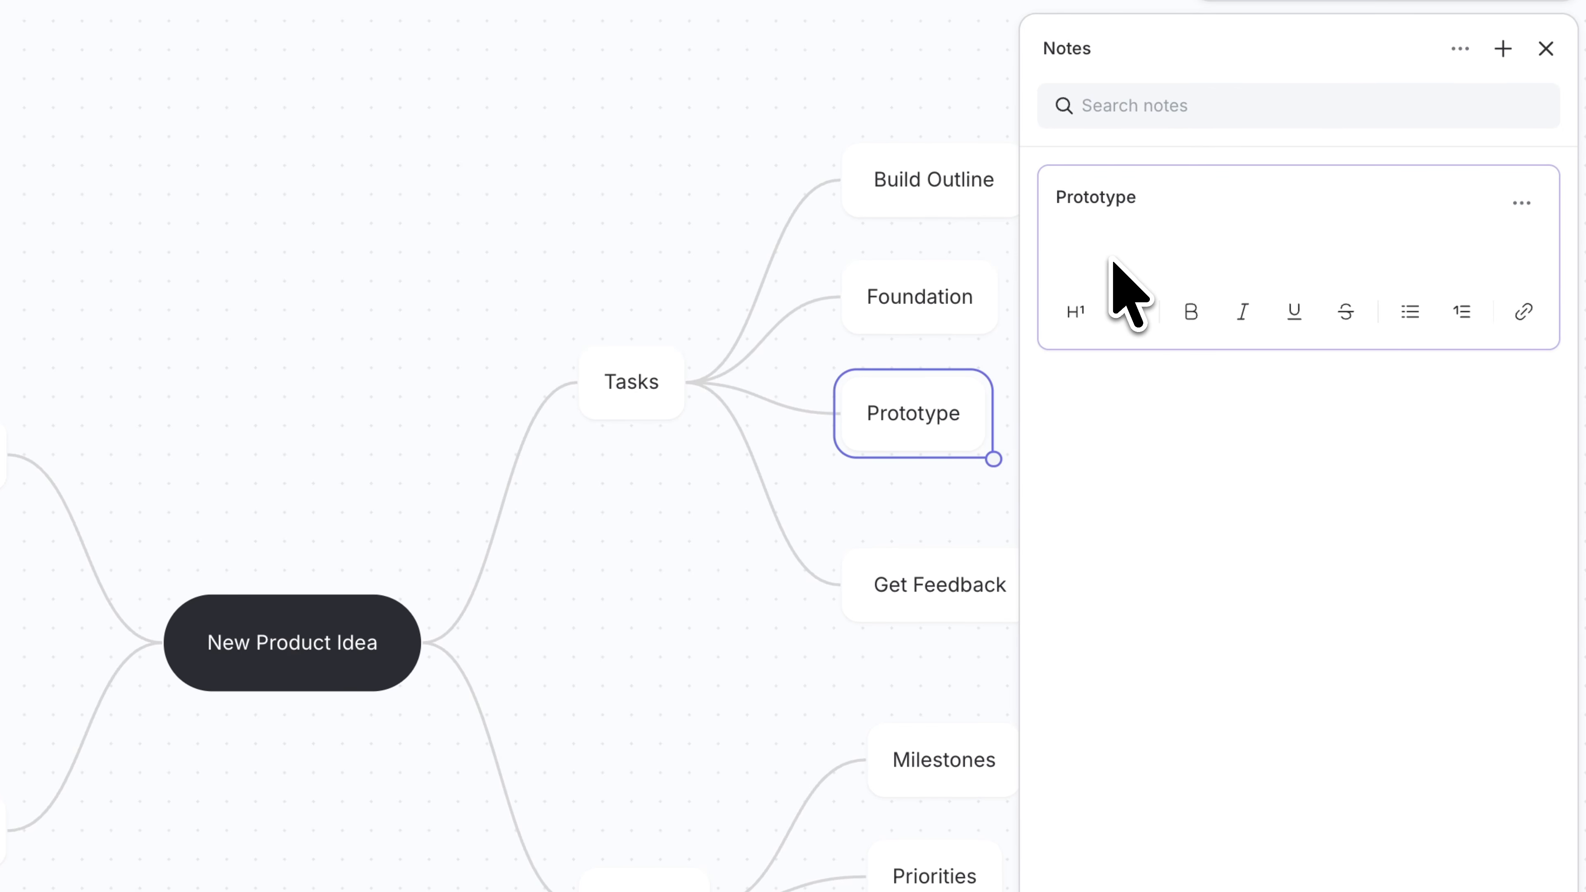
text(This is a note.)
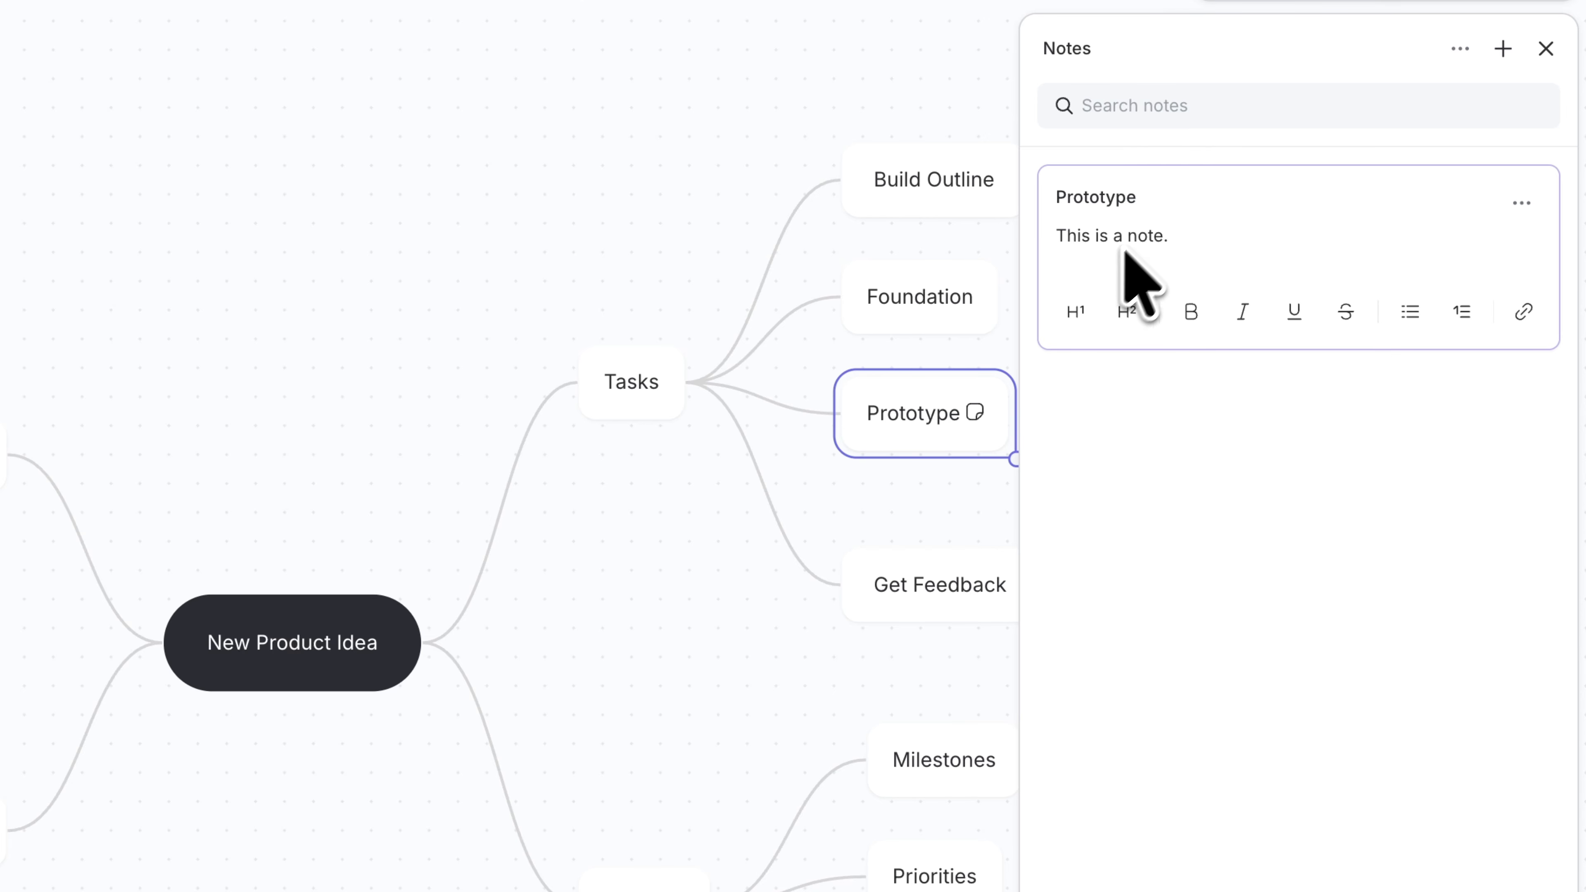
click(1546, 49)
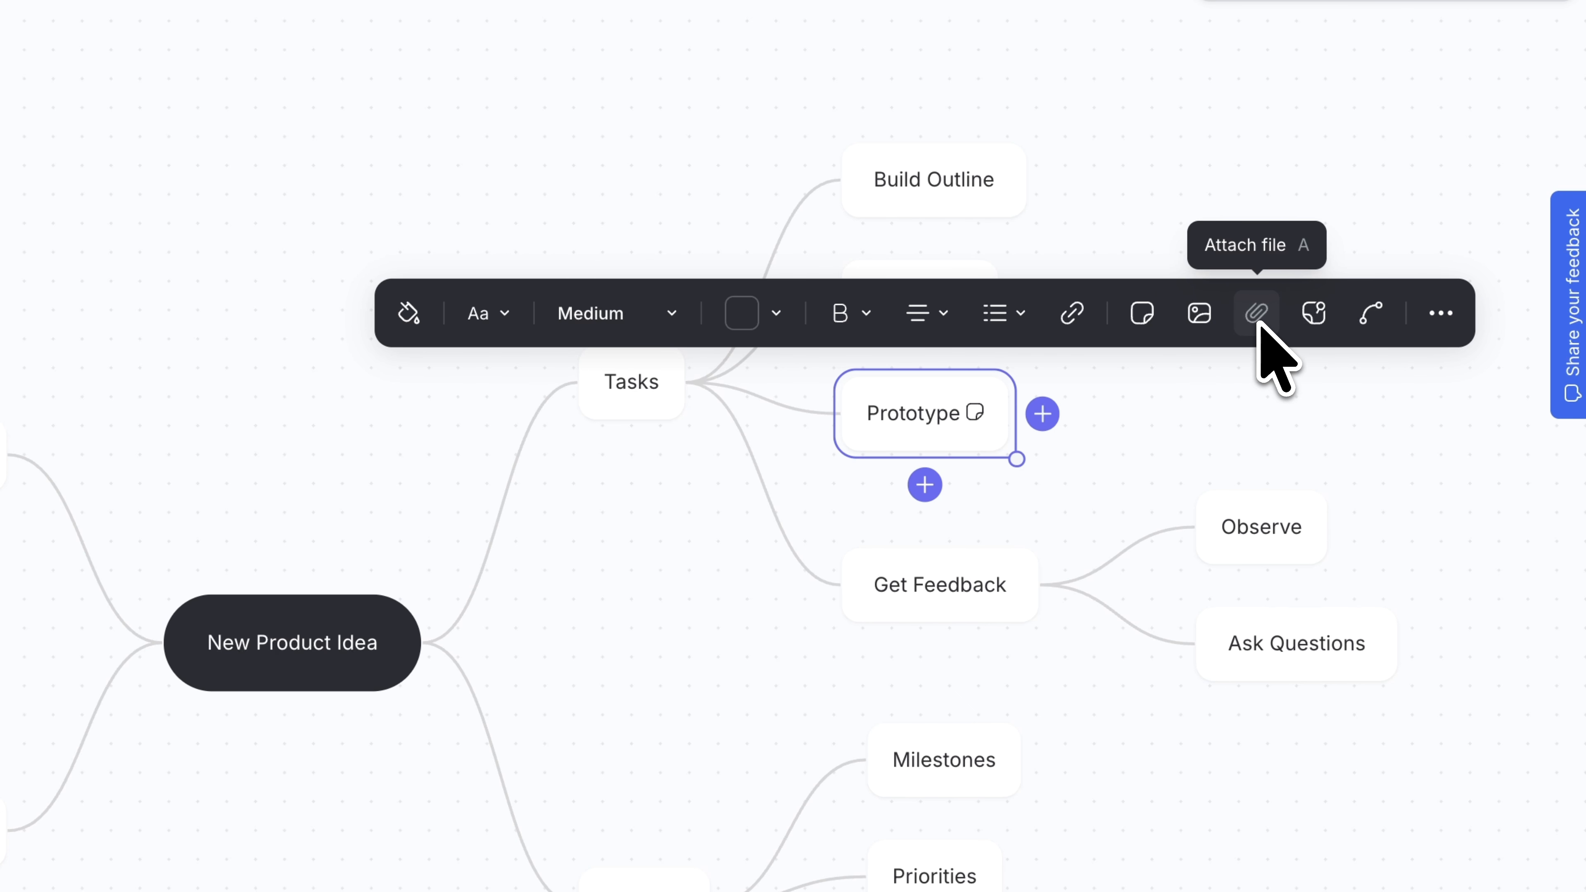
click(1367, 114)
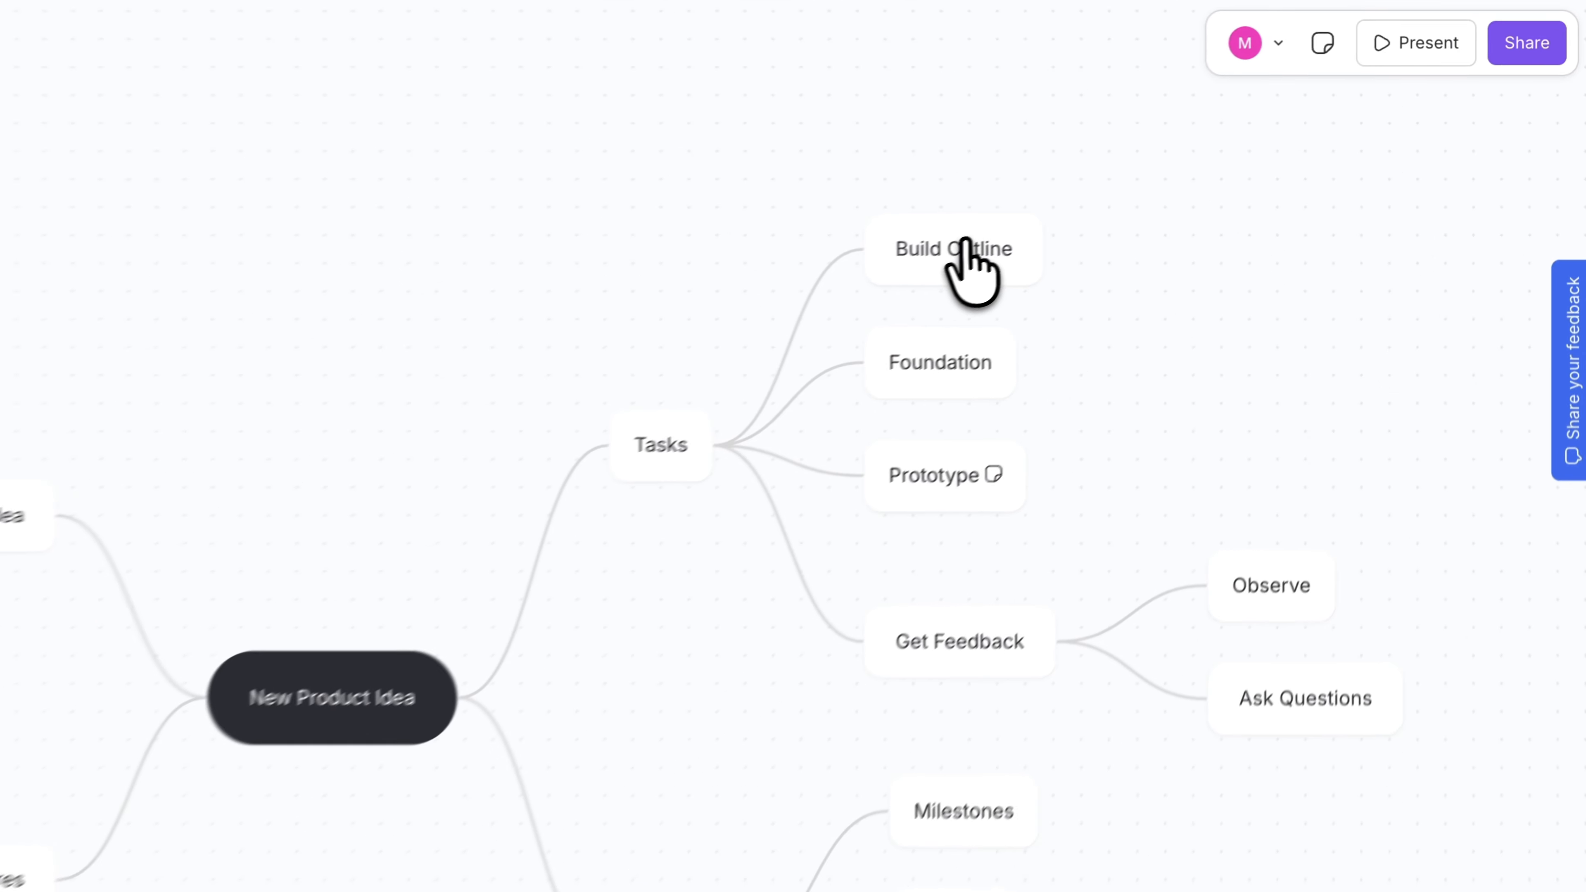
Attach a sticky note to the Build Outline node reading "Rough guide for how the product should come together.".
click(927, 267)
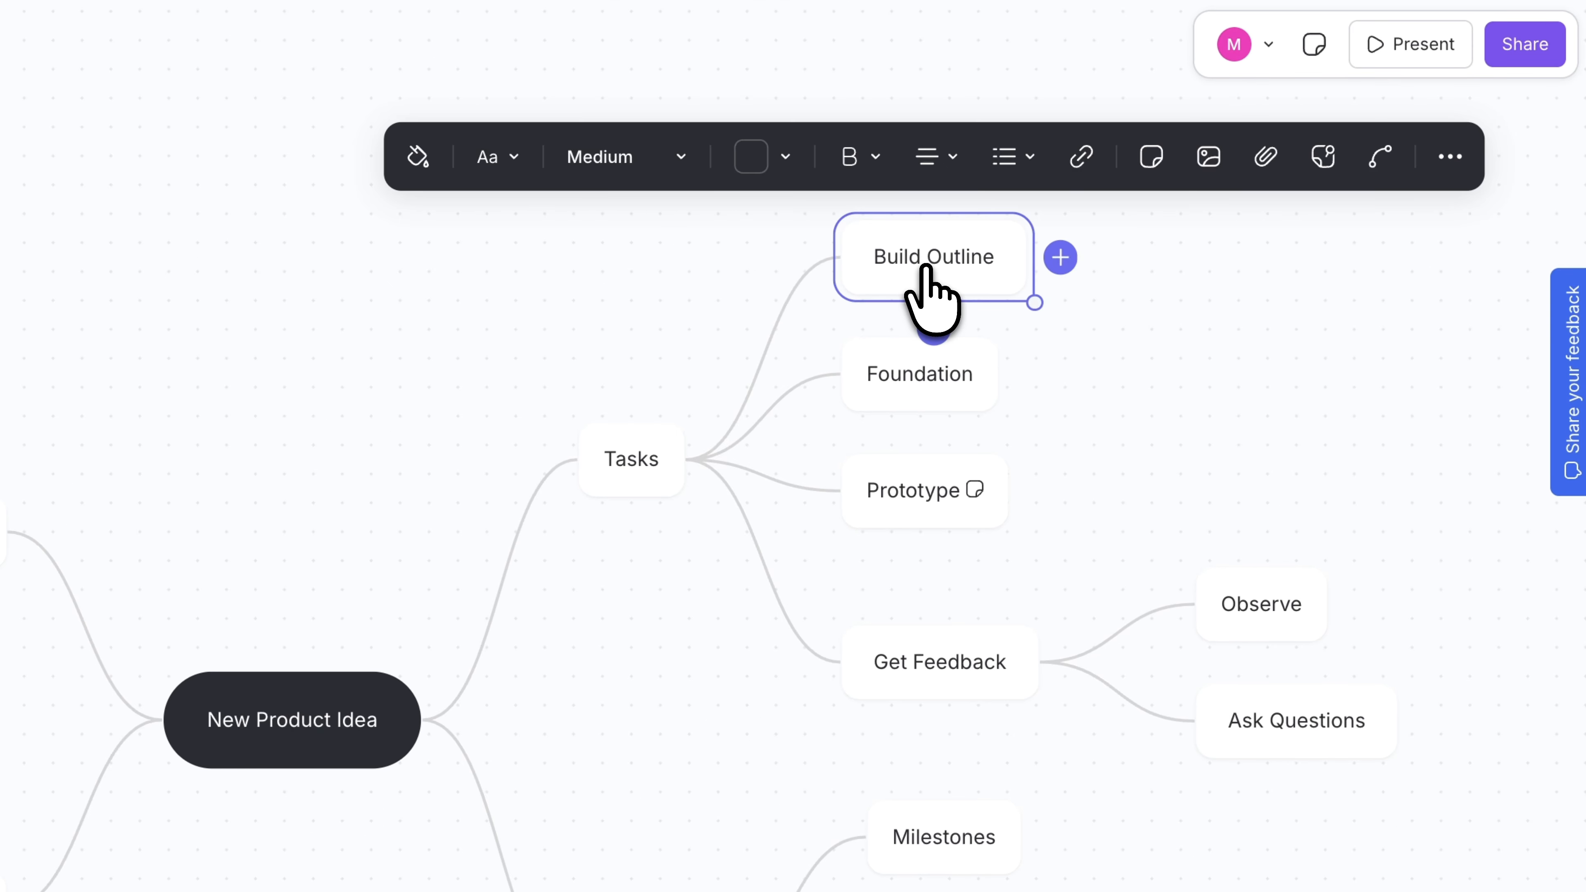
click(1321, 159)
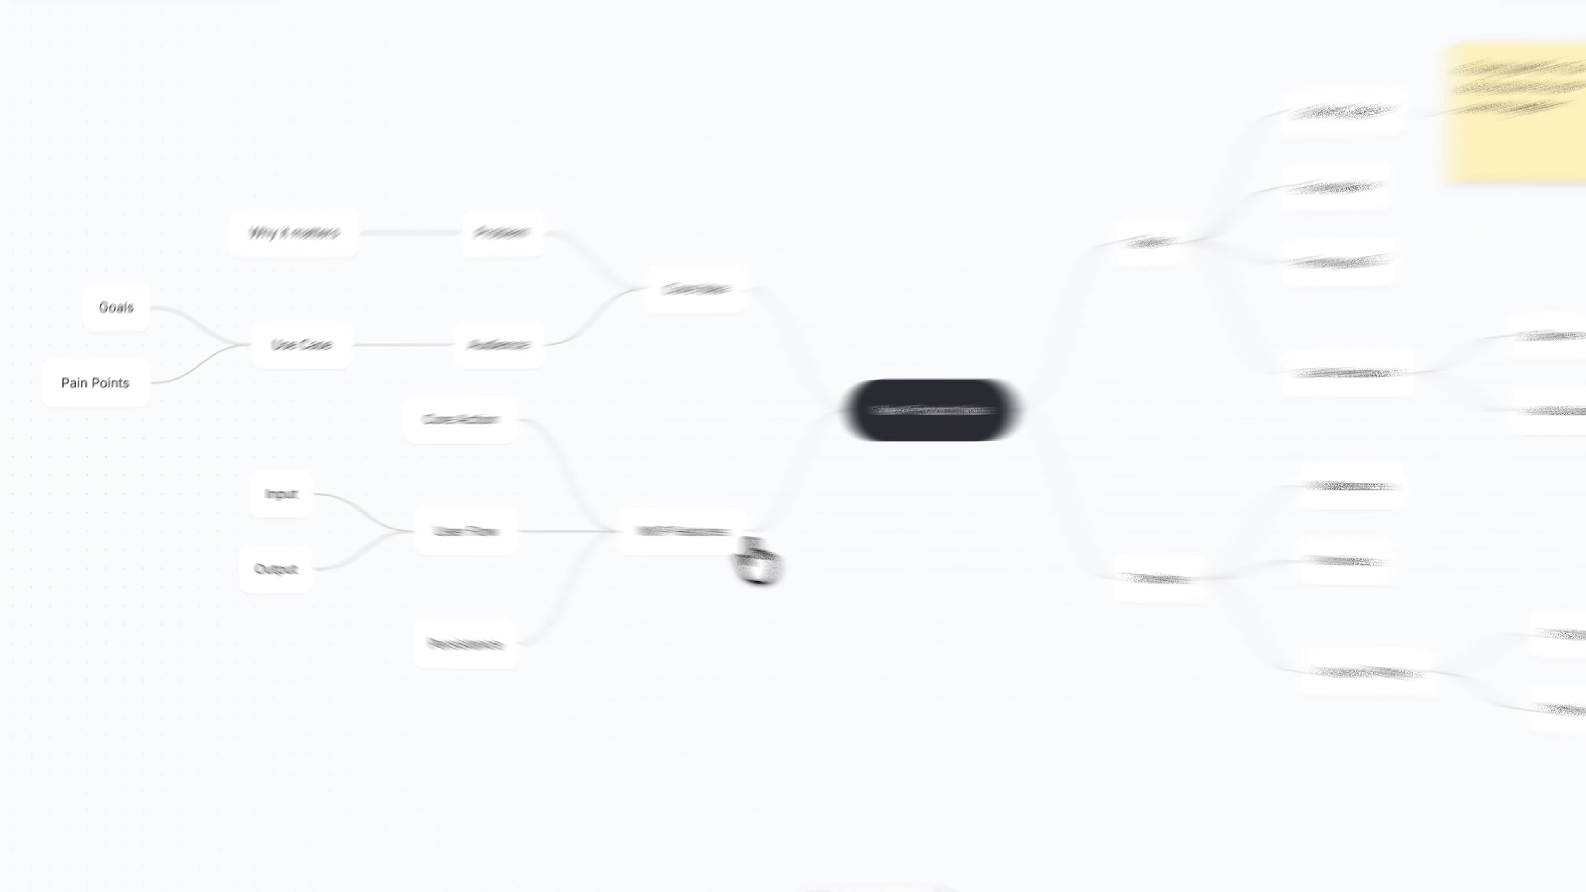
Reorder the left-hand branches so MVP Features sits above Core Idea and Audience sits above Problem.
drag(1102, 575, 1102, 139)
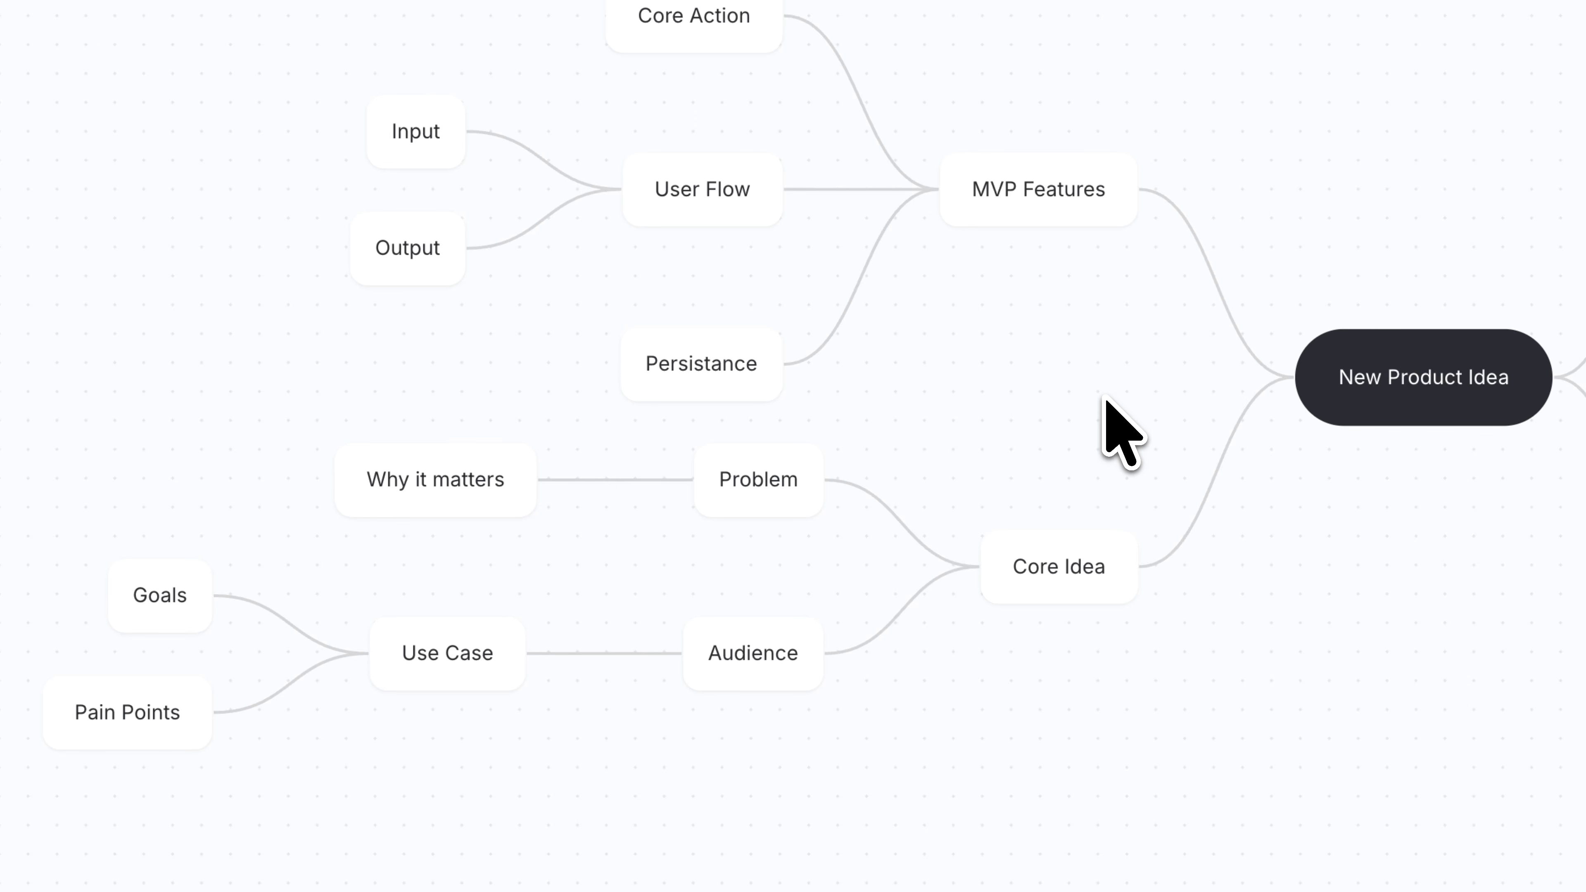
drag(778, 665, 778, 434)
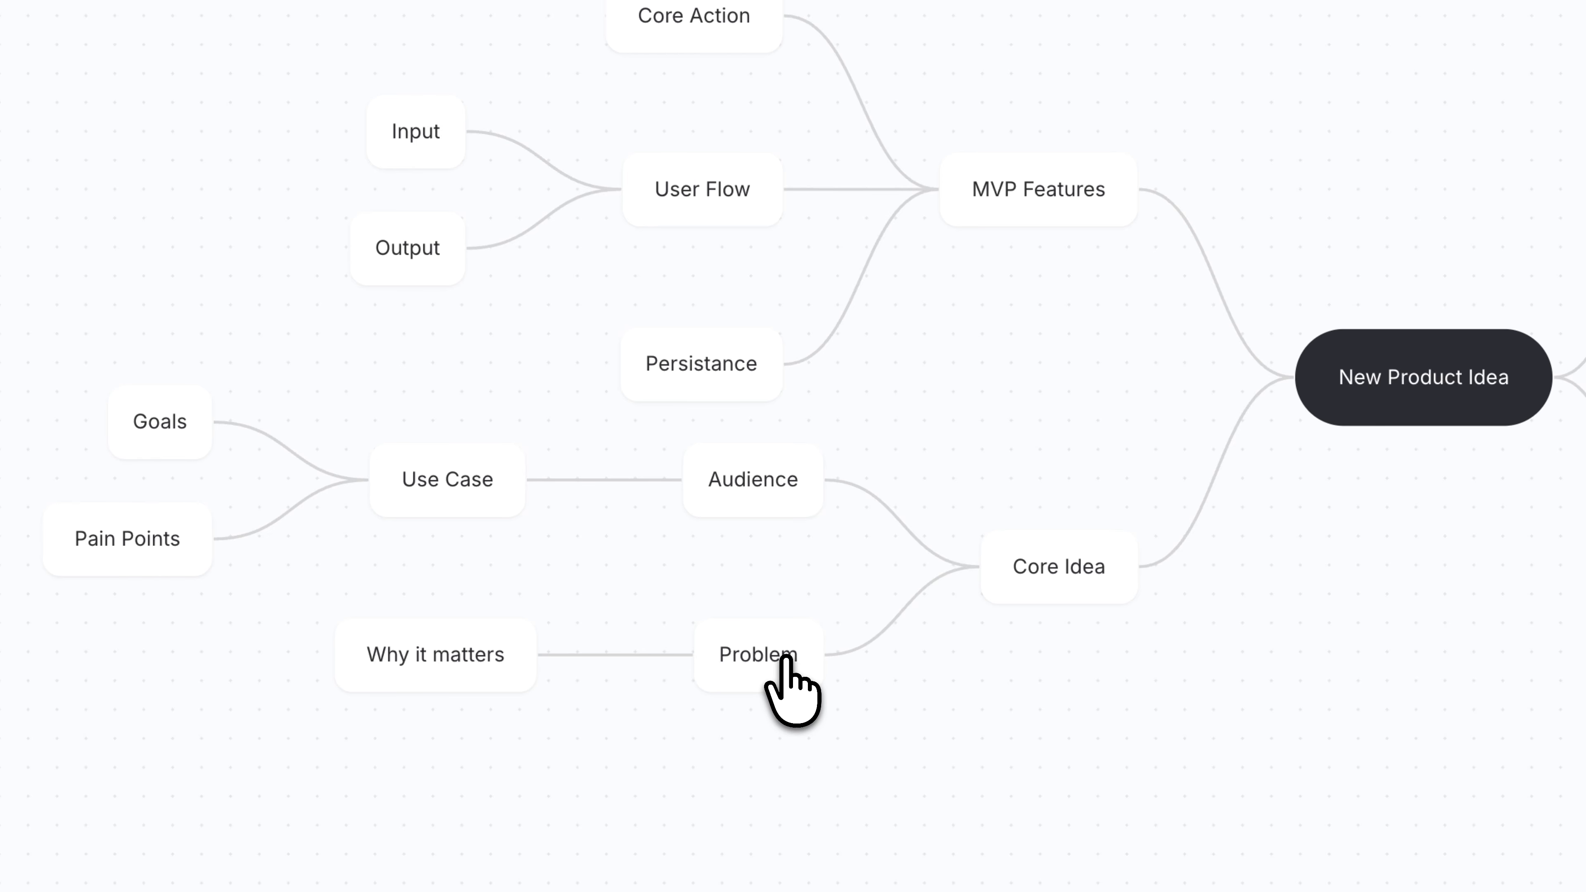
Nest the Problem node under Audience and undo that move.
drag(786, 656, 779, 496)
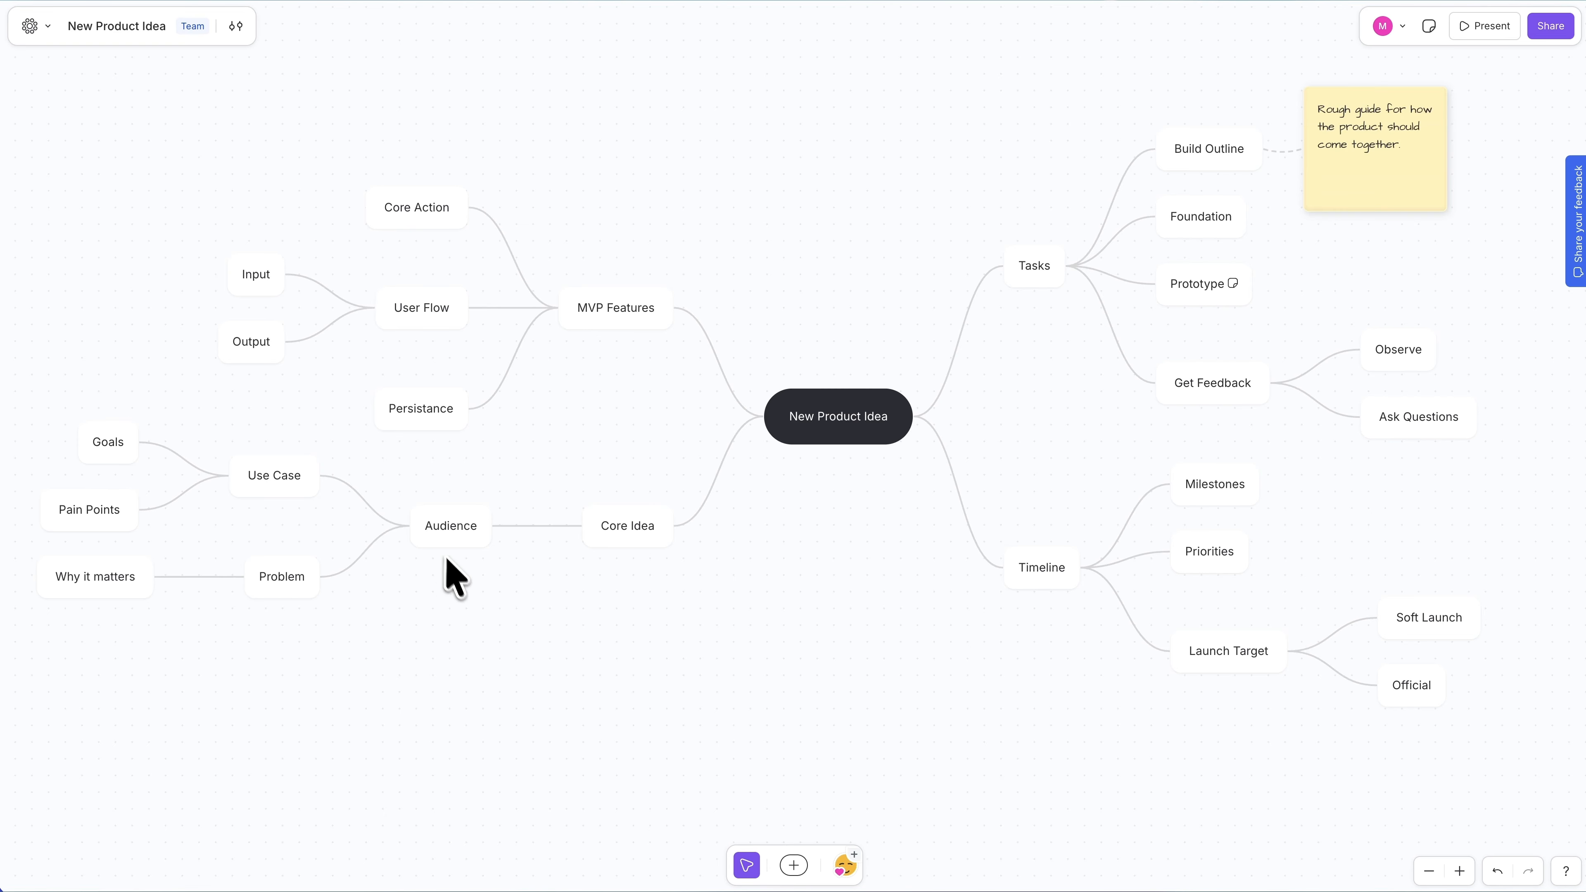
key(ctrl+z)
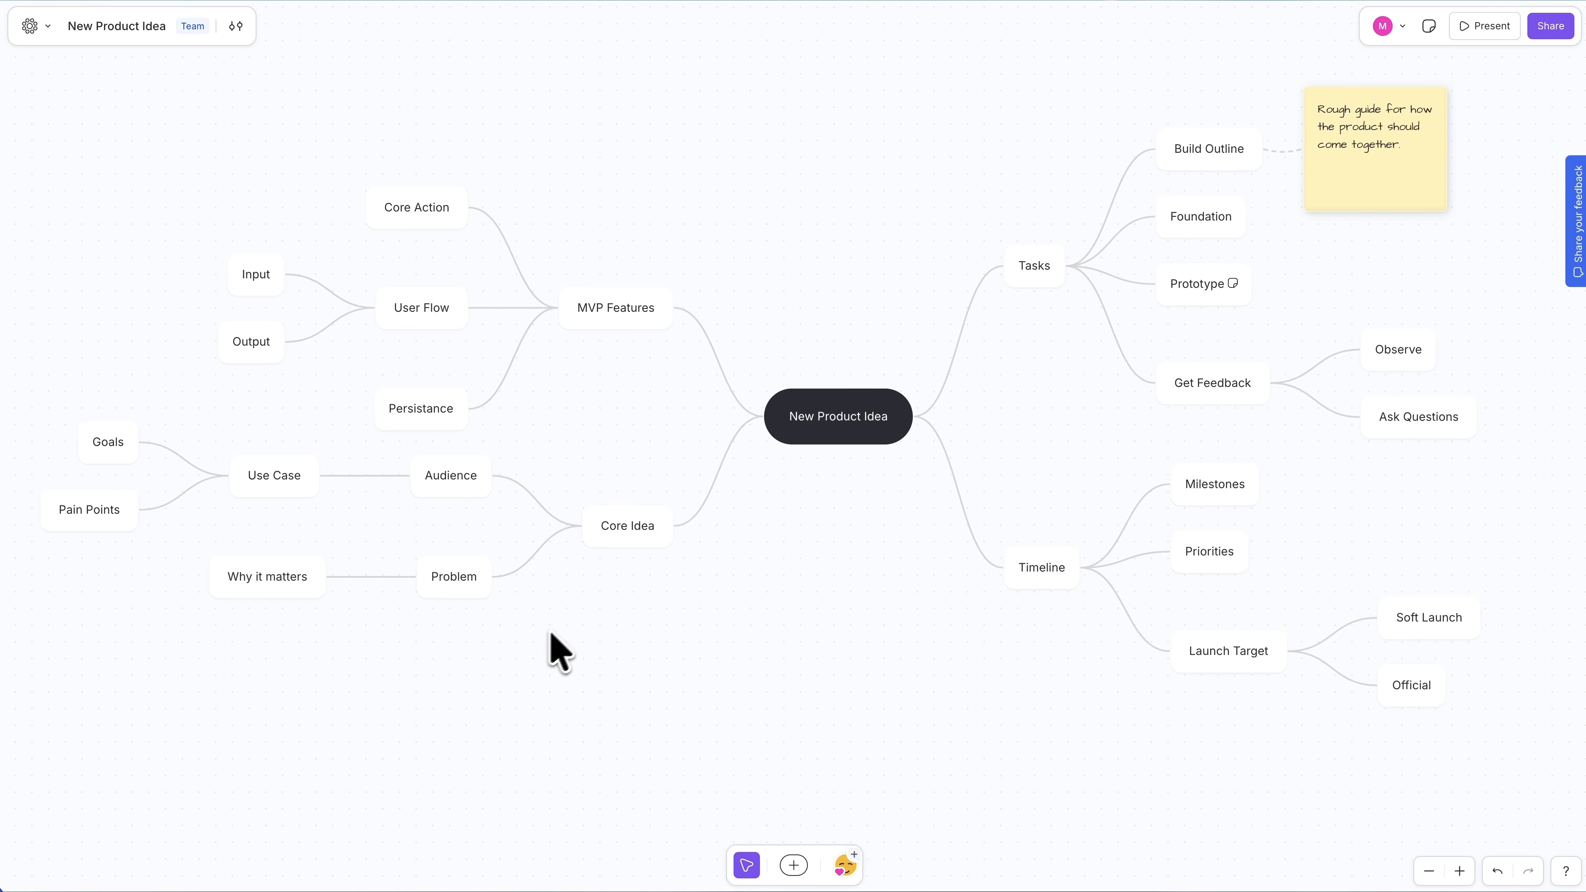
Collapse the Core Idea branch to hide its child nodes.
click(653, 536)
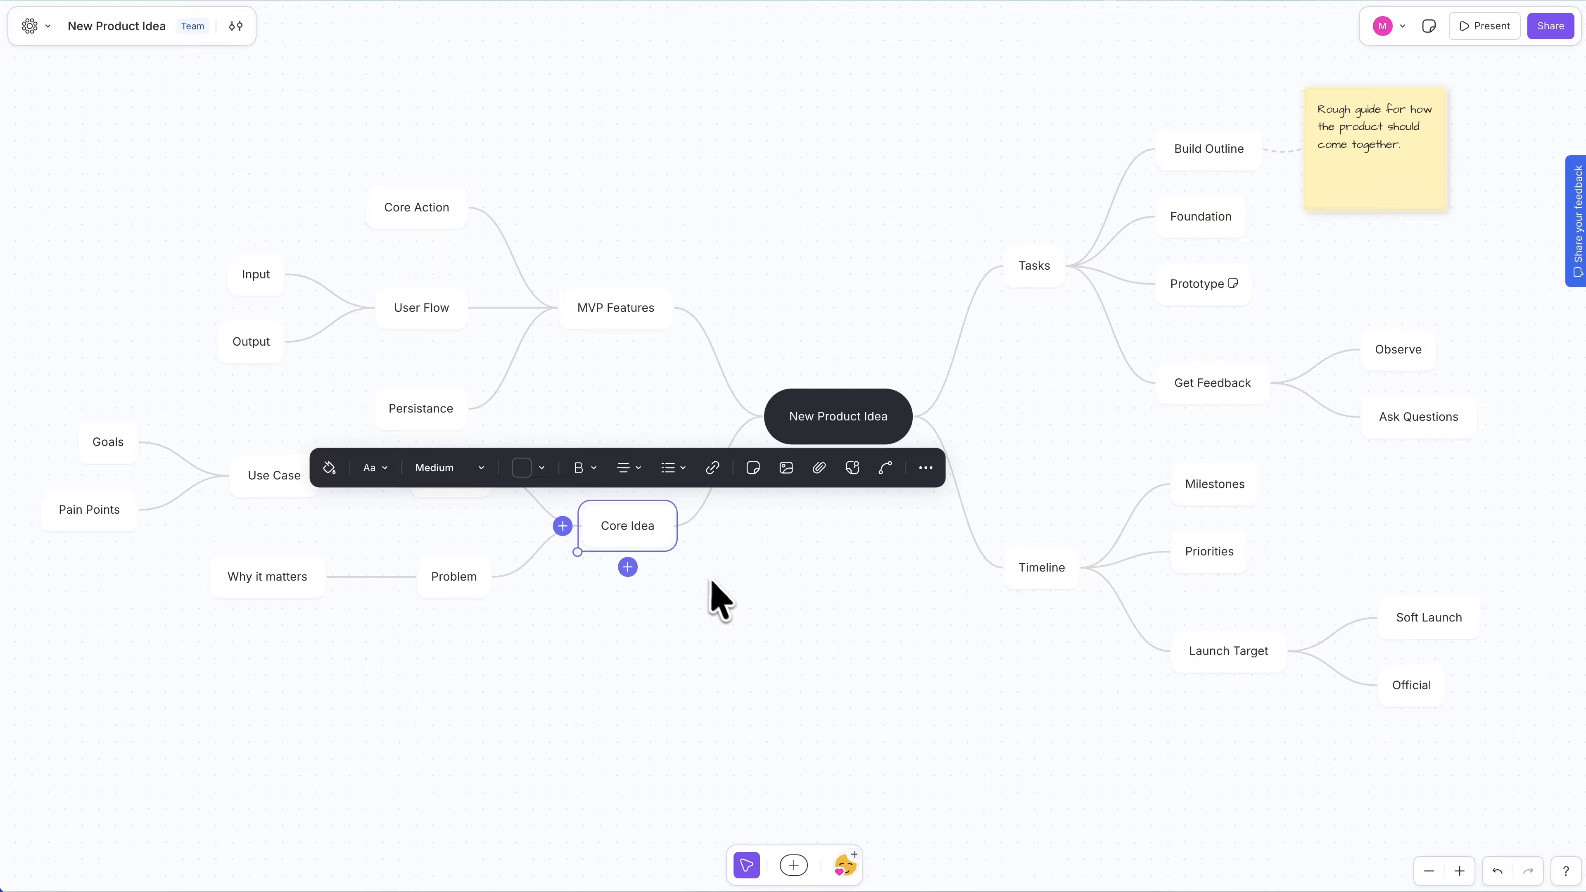
key(f)
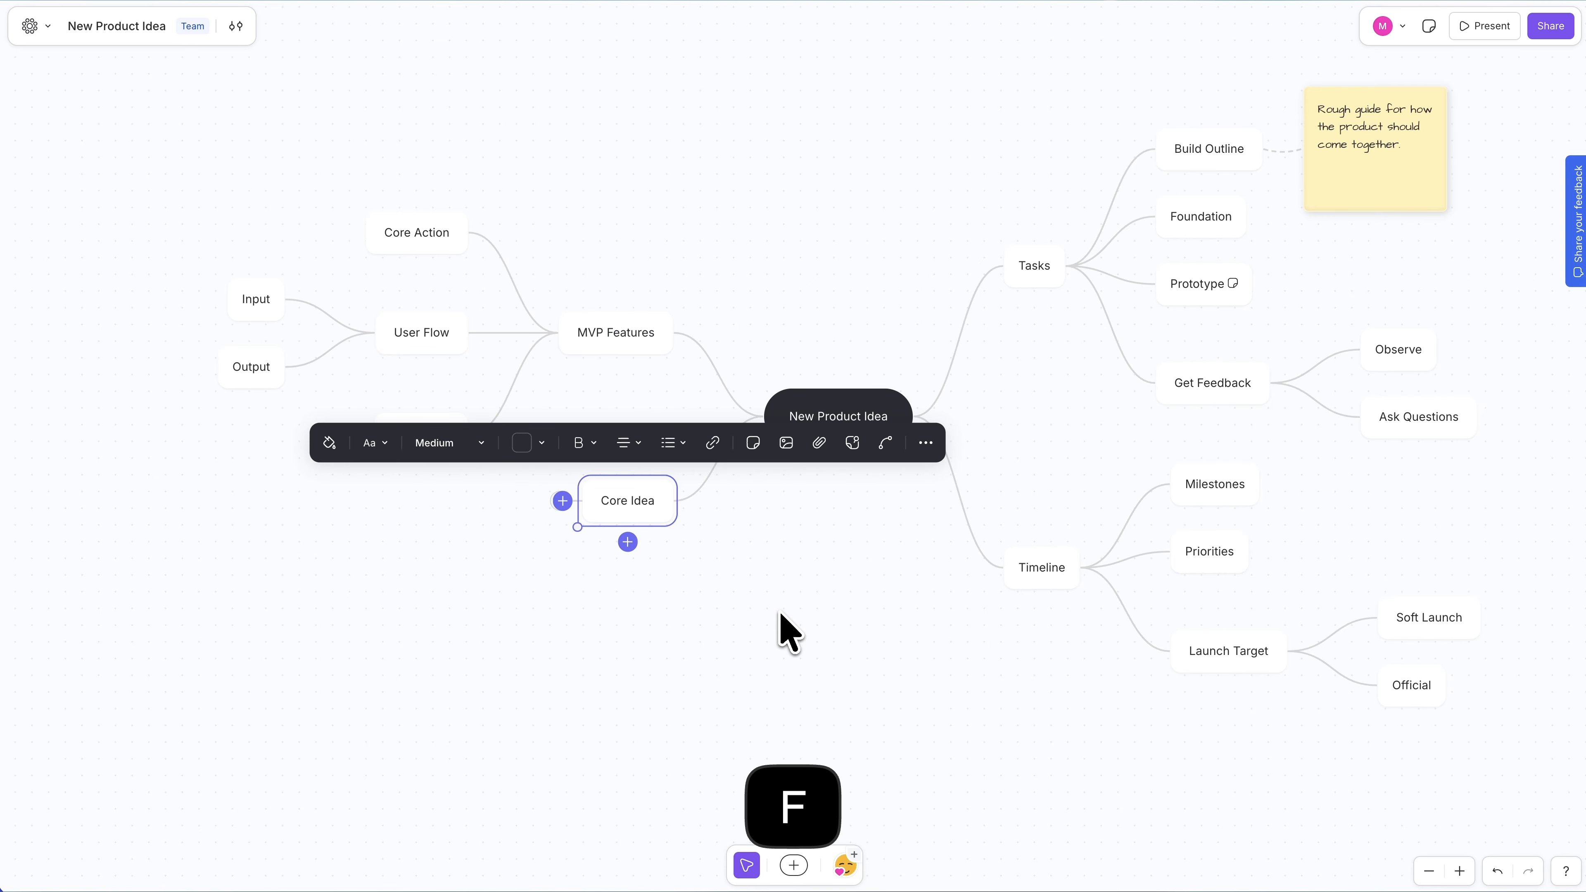
Detach the Timeline node with its children from New Product Idea and place it just below the central node.
click(780, 612)
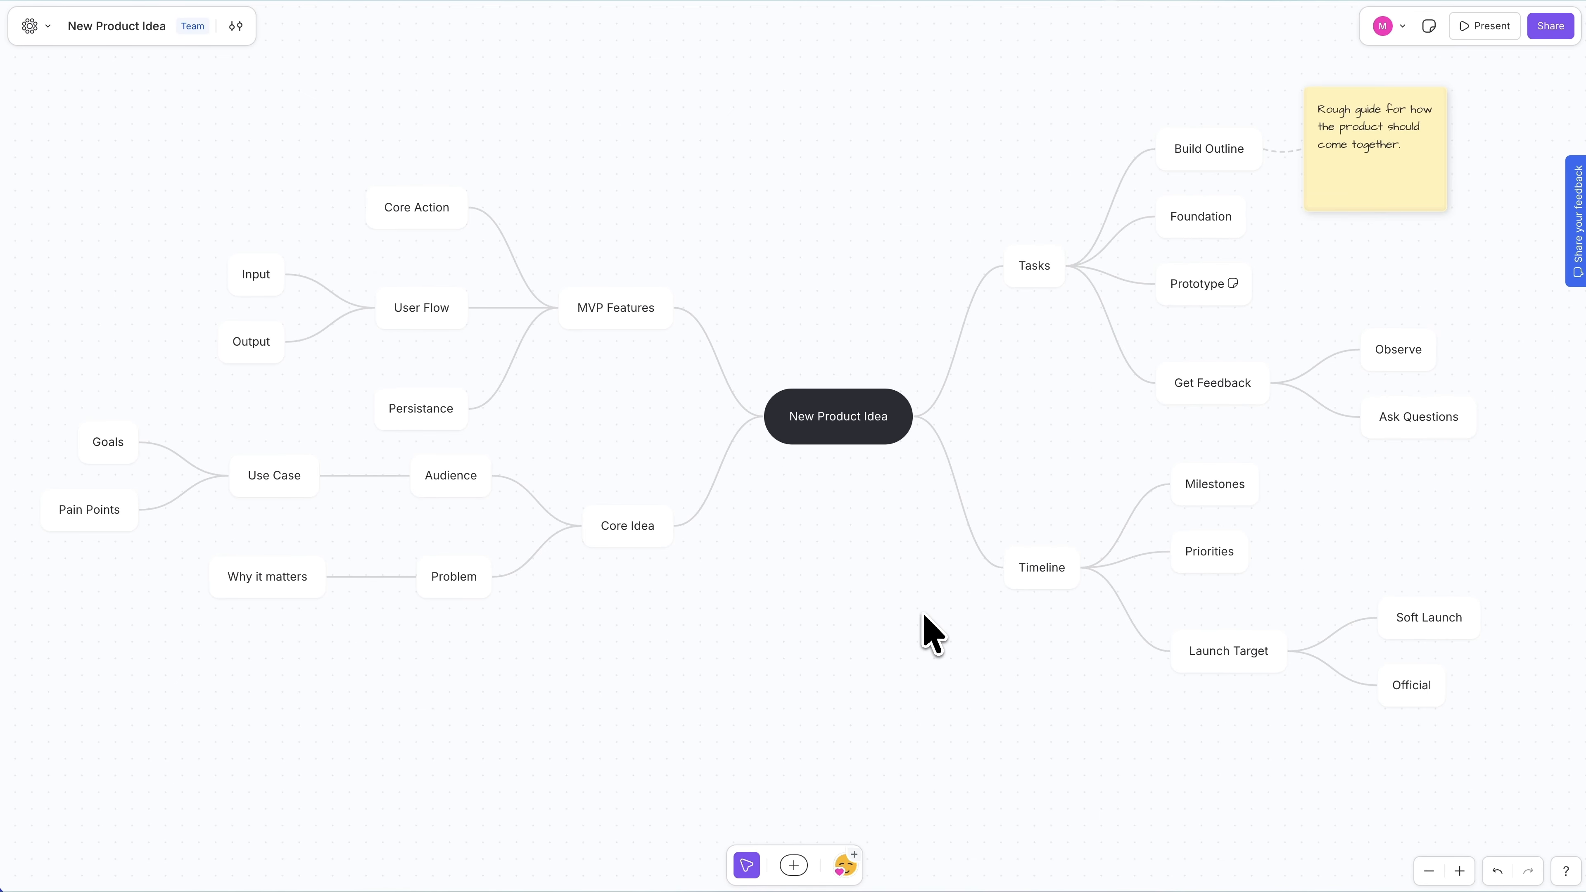
click(1023, 572)
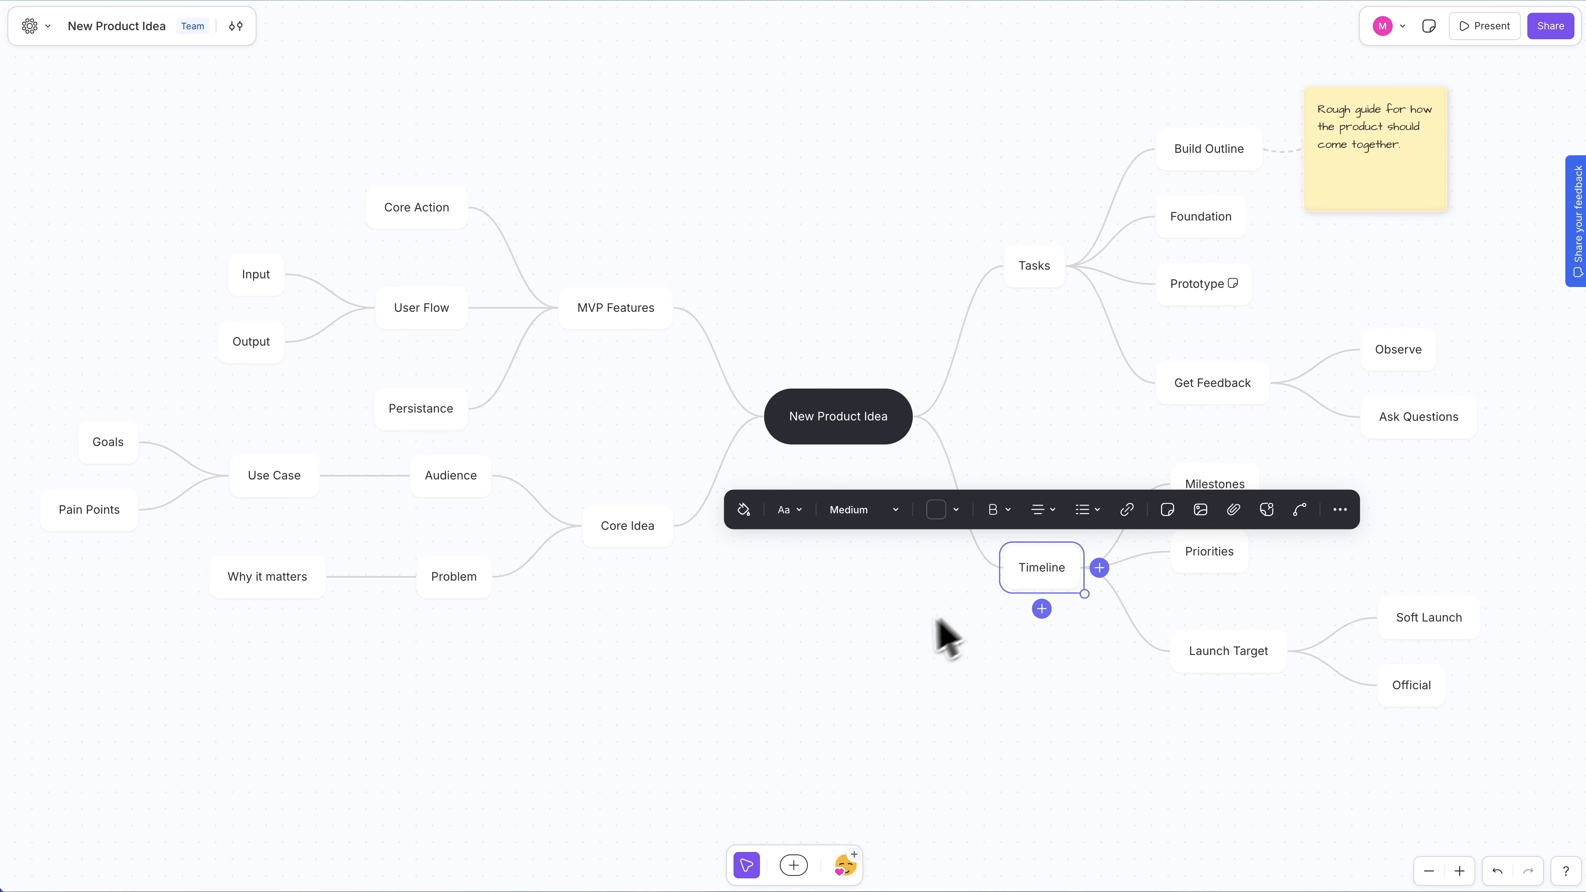
key(d)
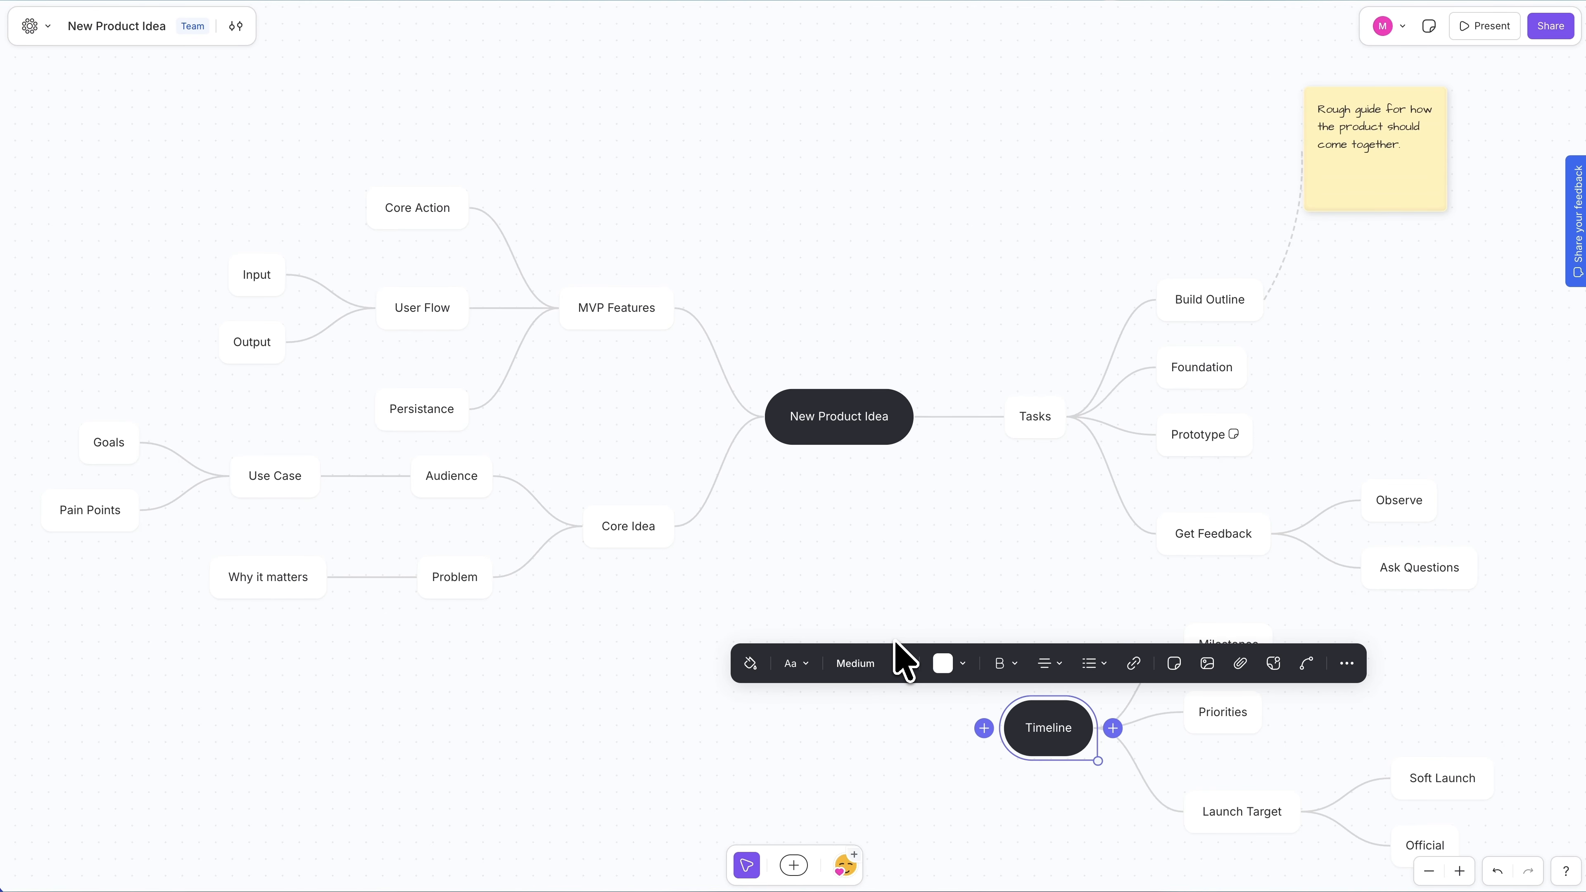
drag(1018, 737, 804, 645)
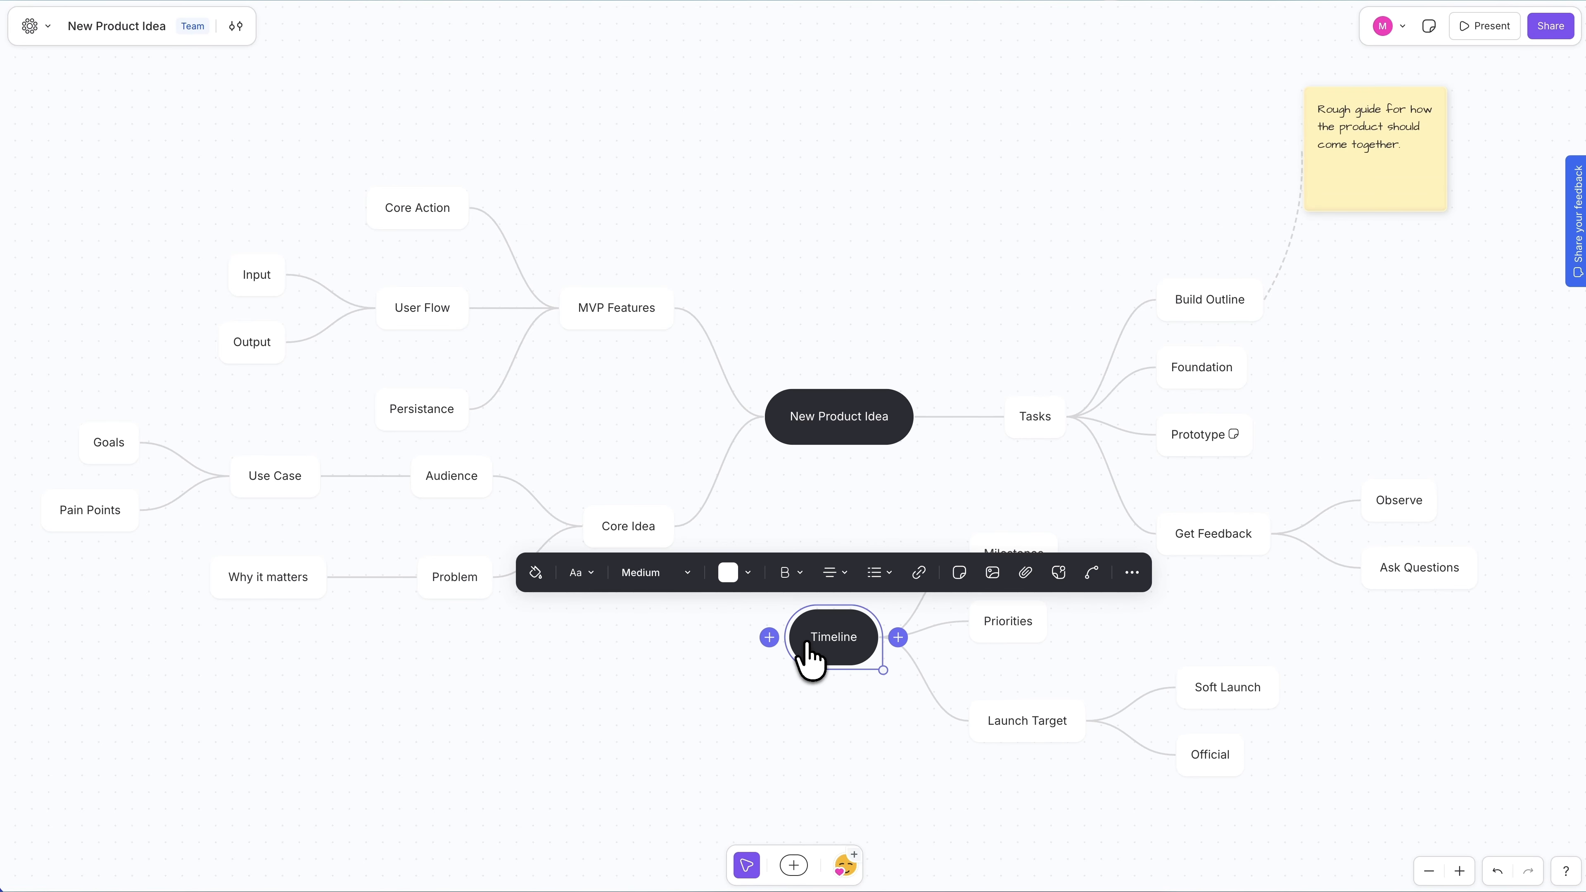
click(689, 683)
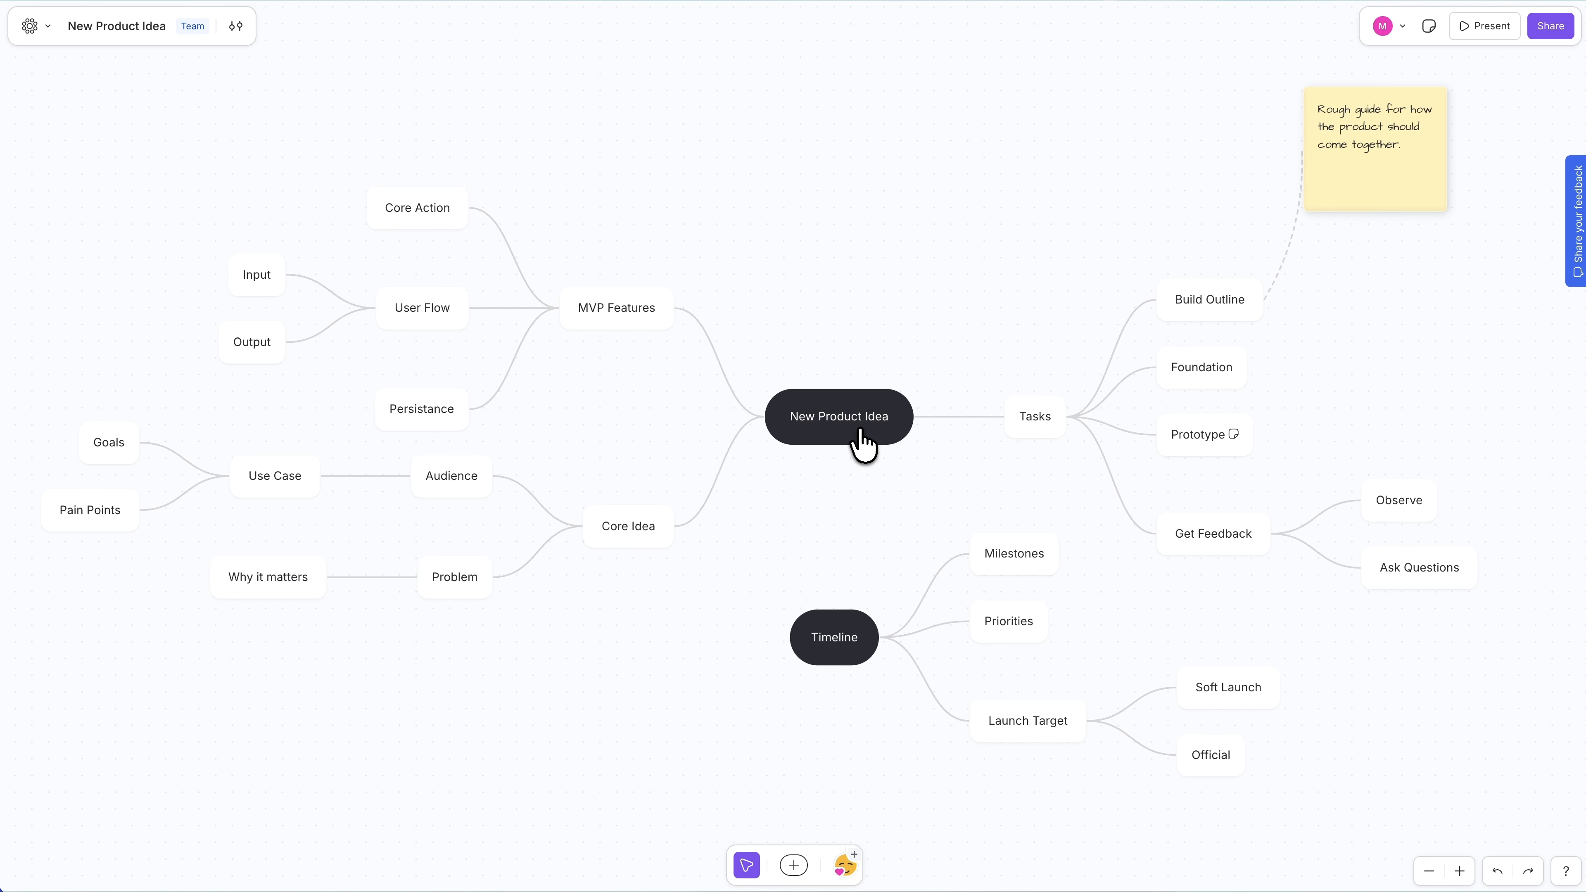
Draw a dashed relationship connector from the New Product Idea node to the detached Timeline node.
click(855, 431)
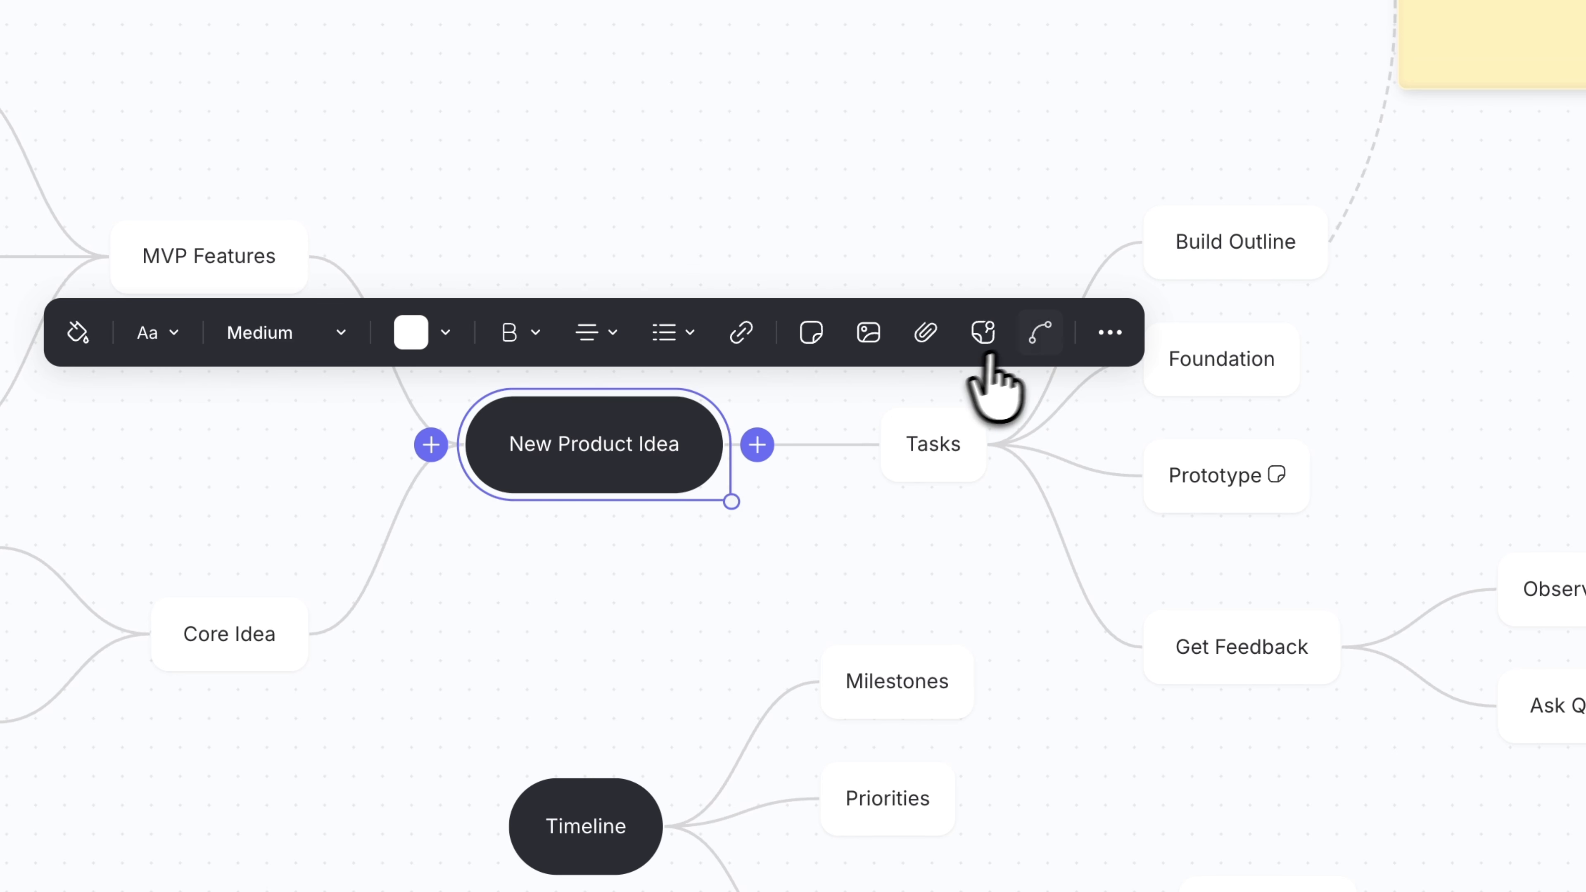
click(1040, 338)
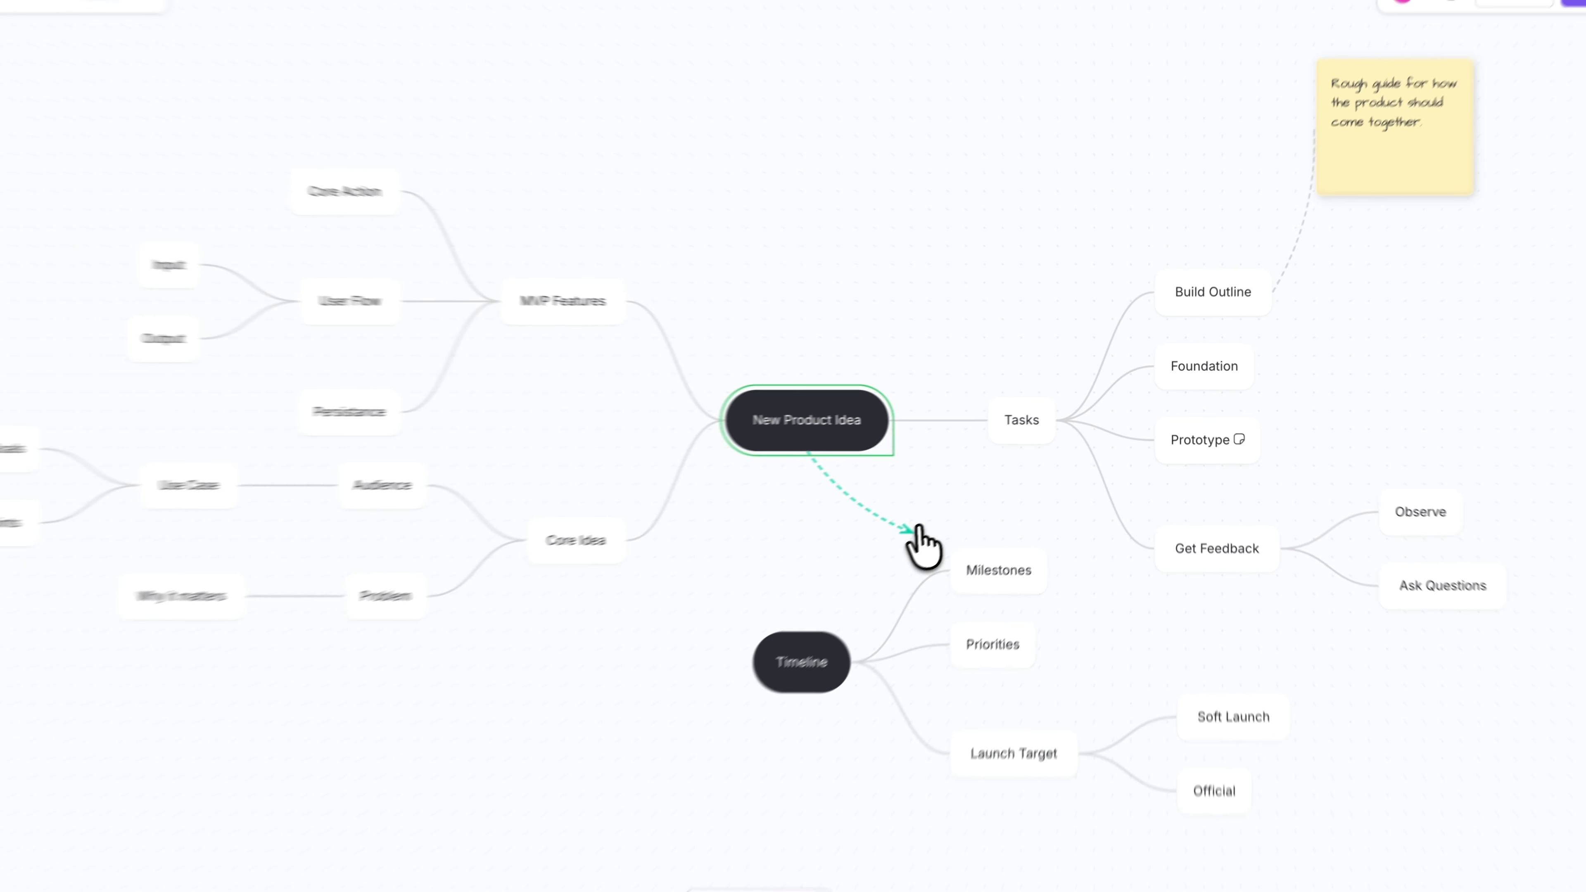
click(802, 662)
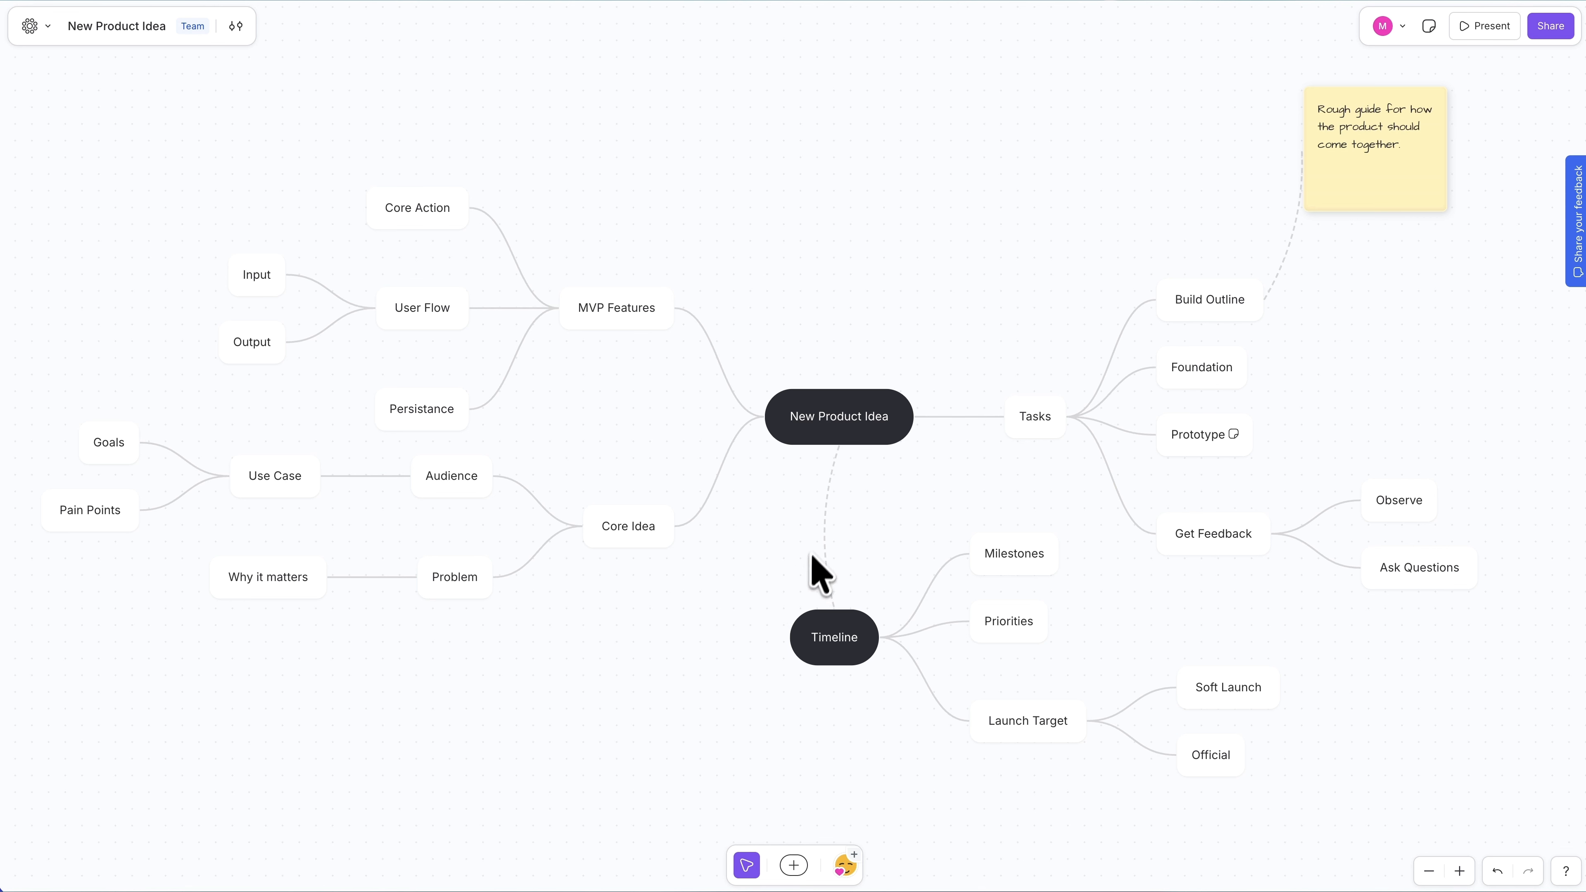
Label the dashed connector between New Product Idea and Timeline "Depends On".
click(820, 527)
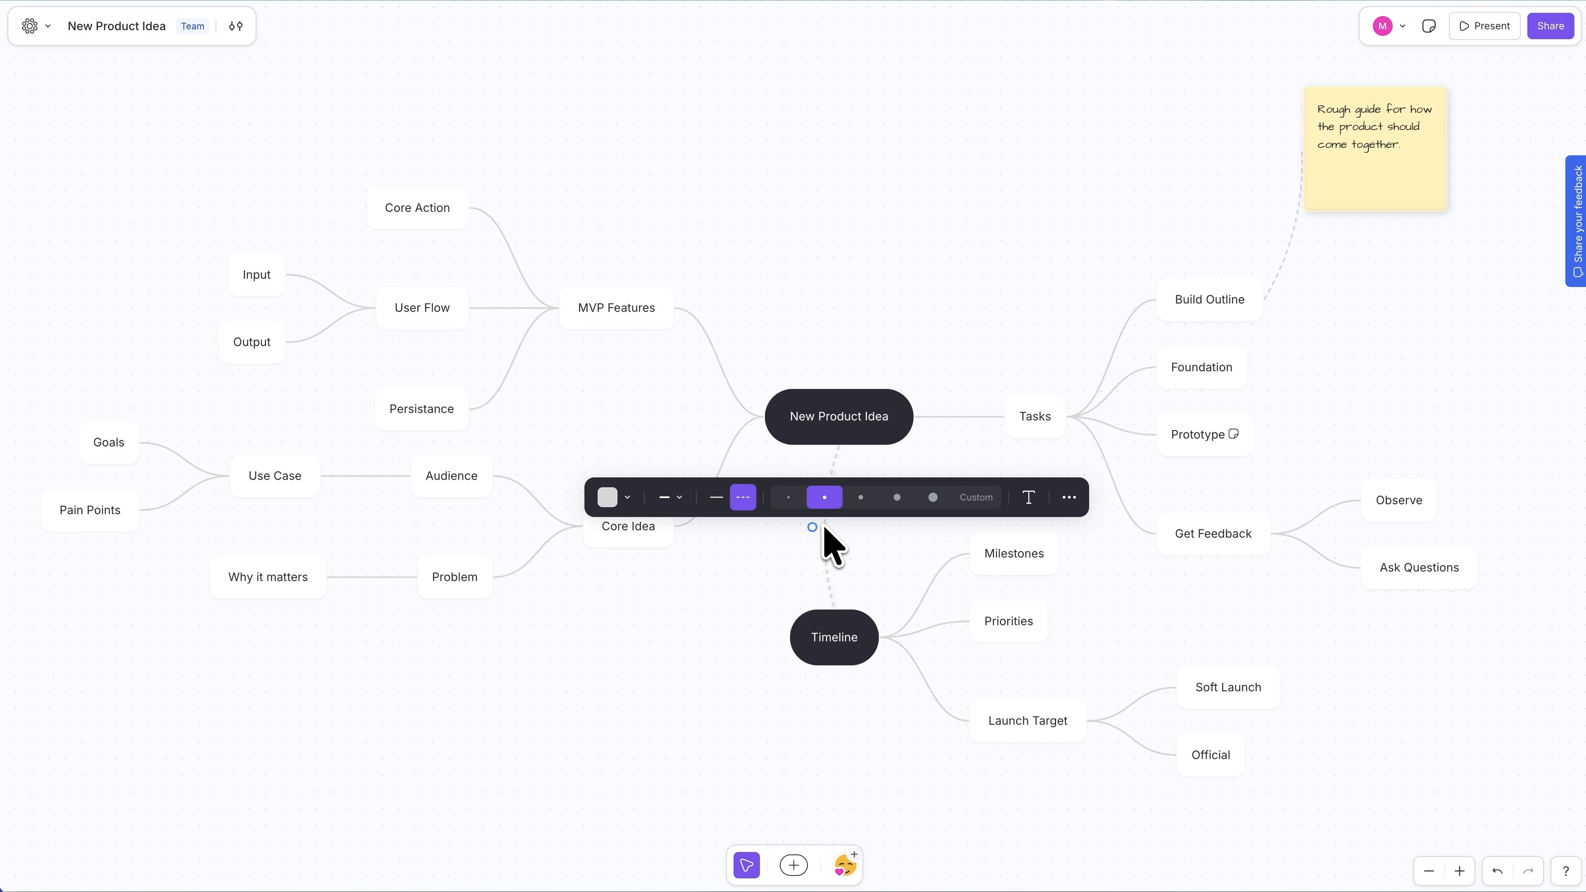
click(1029, 498)
text(Depends On)
key(Return)
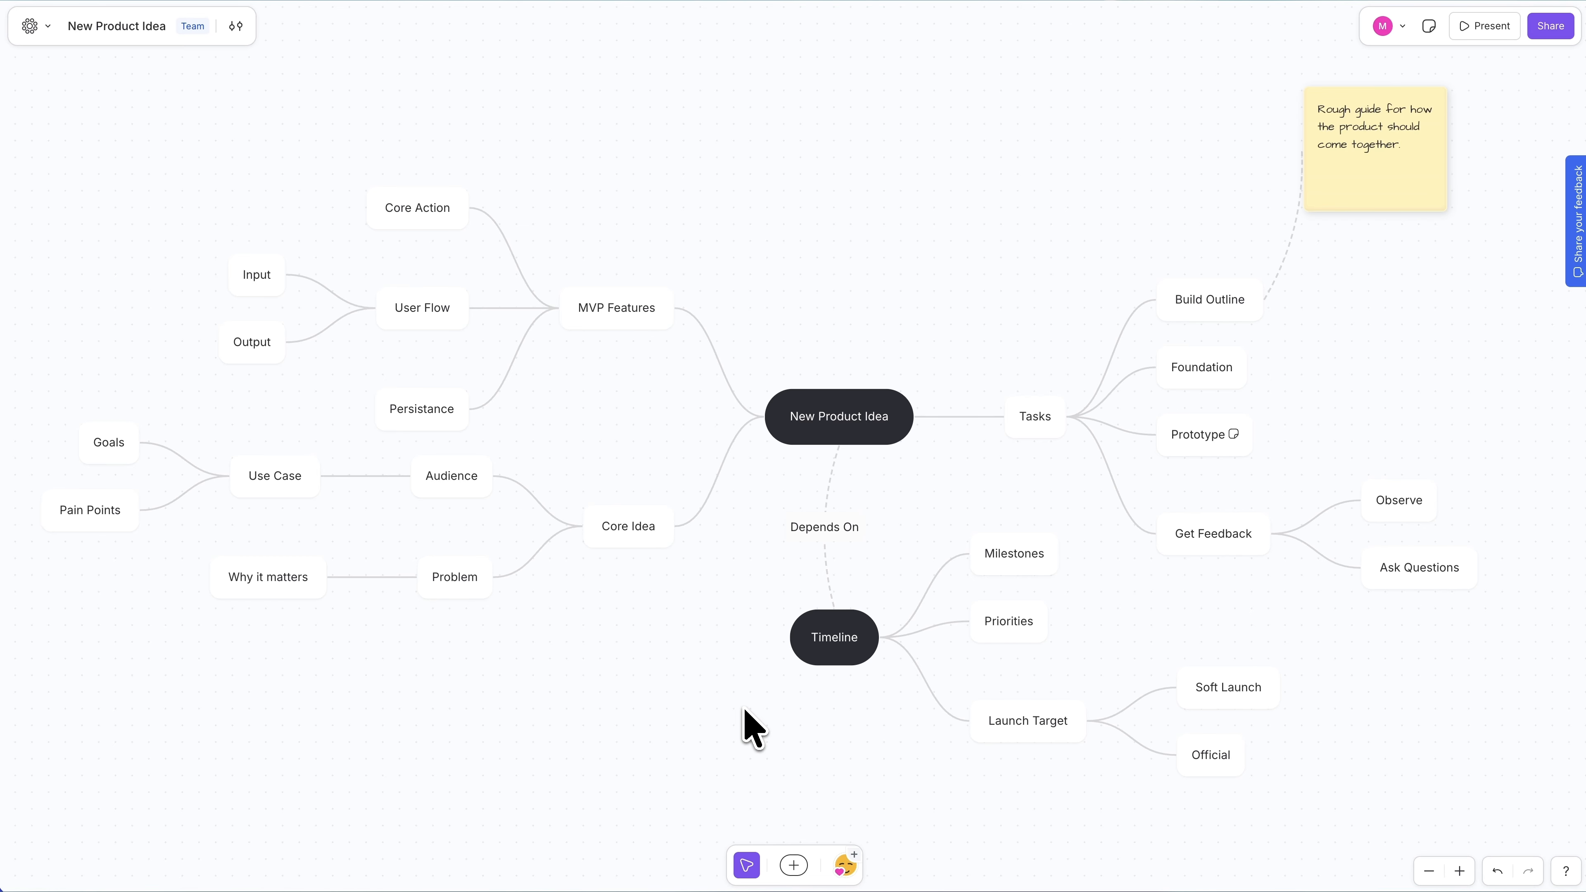
Give the Core Idea node a light purple fill and a purple border.
click(651, 525)
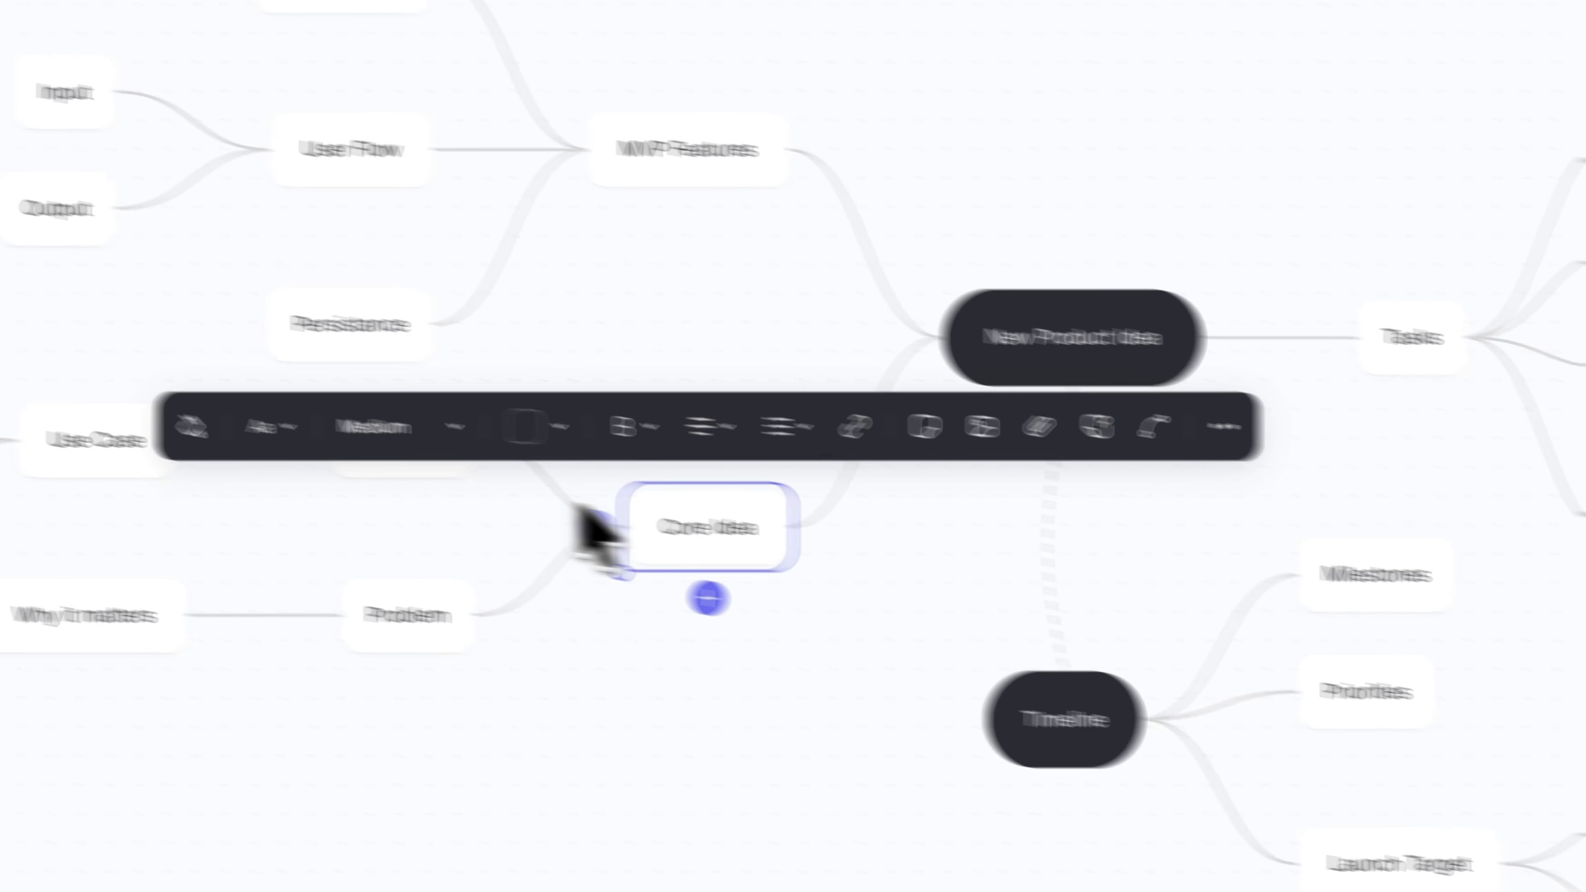
click(195, 431)
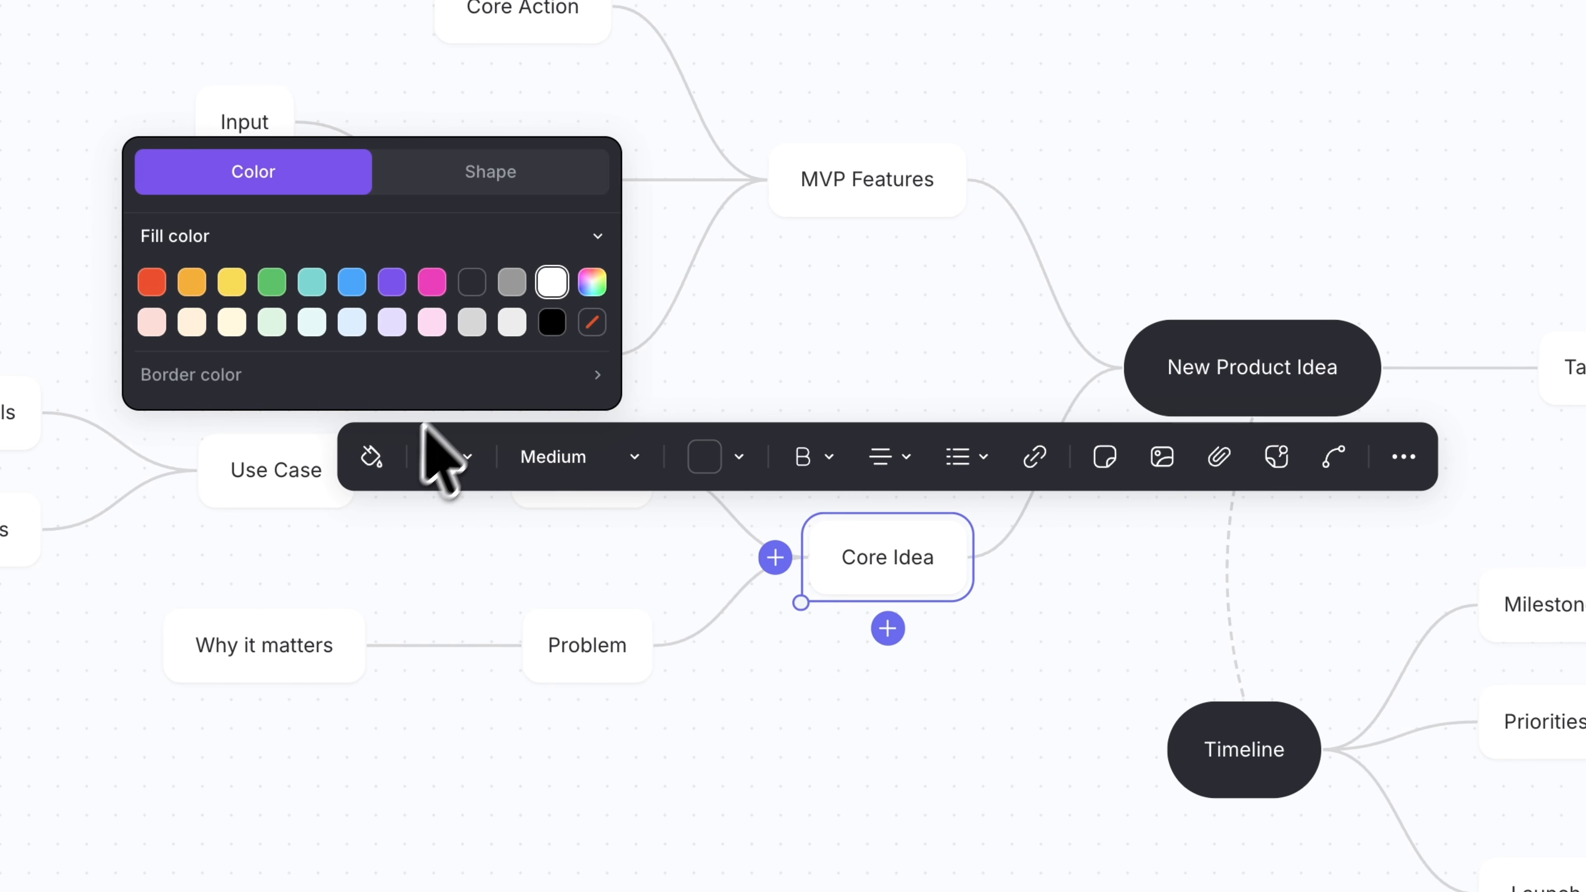
click(392, 321)
click(425, 375)
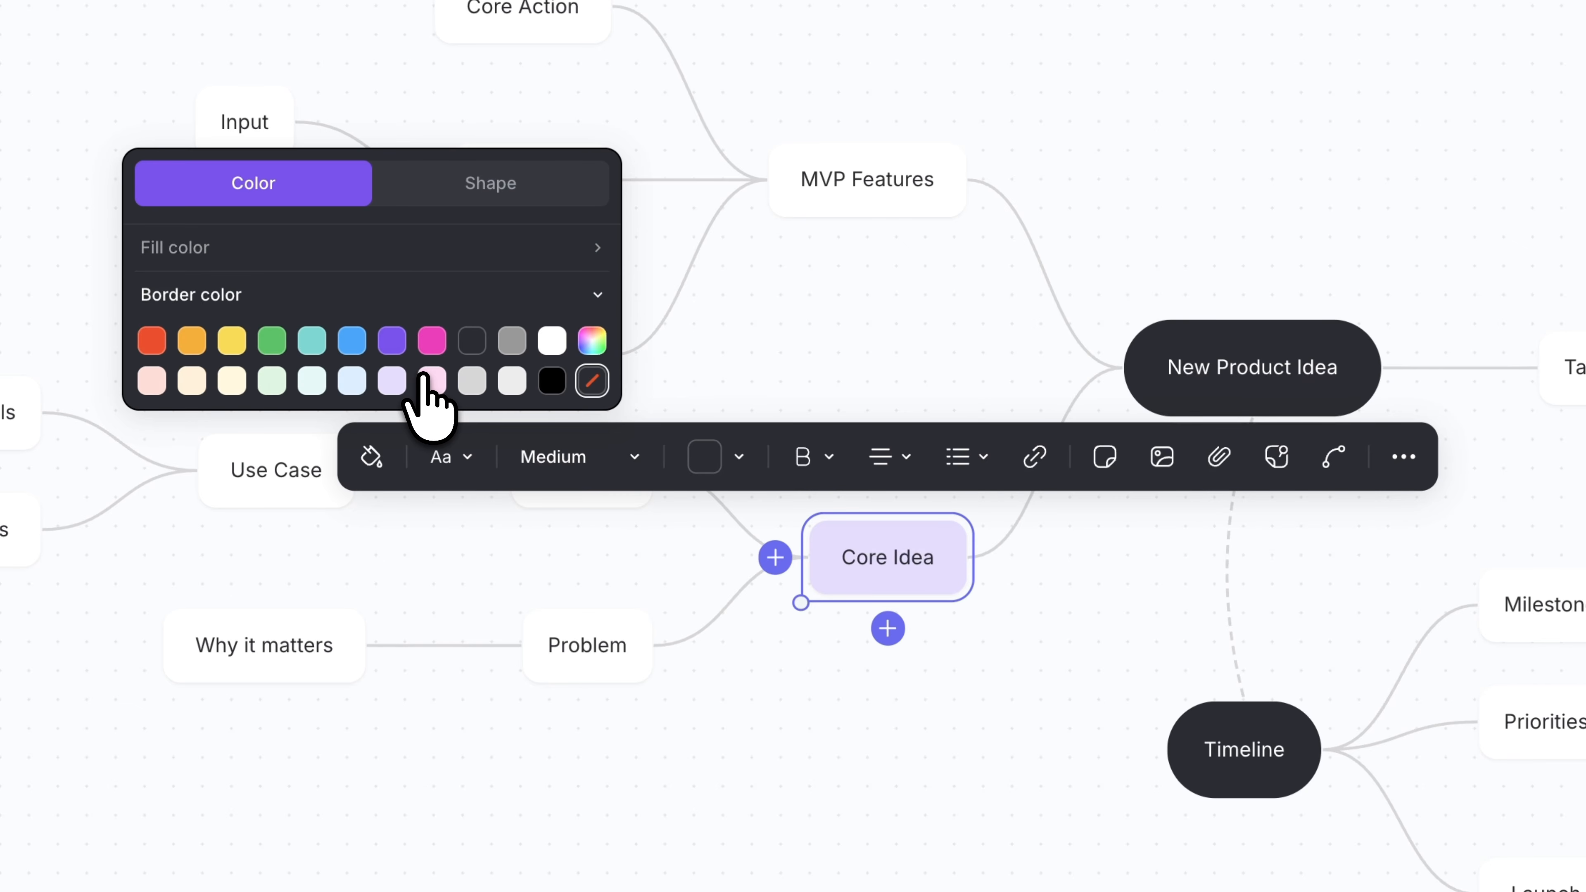
click(392, 340)
Set the Core Idea node's corner radius to Rnd and its text colour to purple.
click(513, 194)
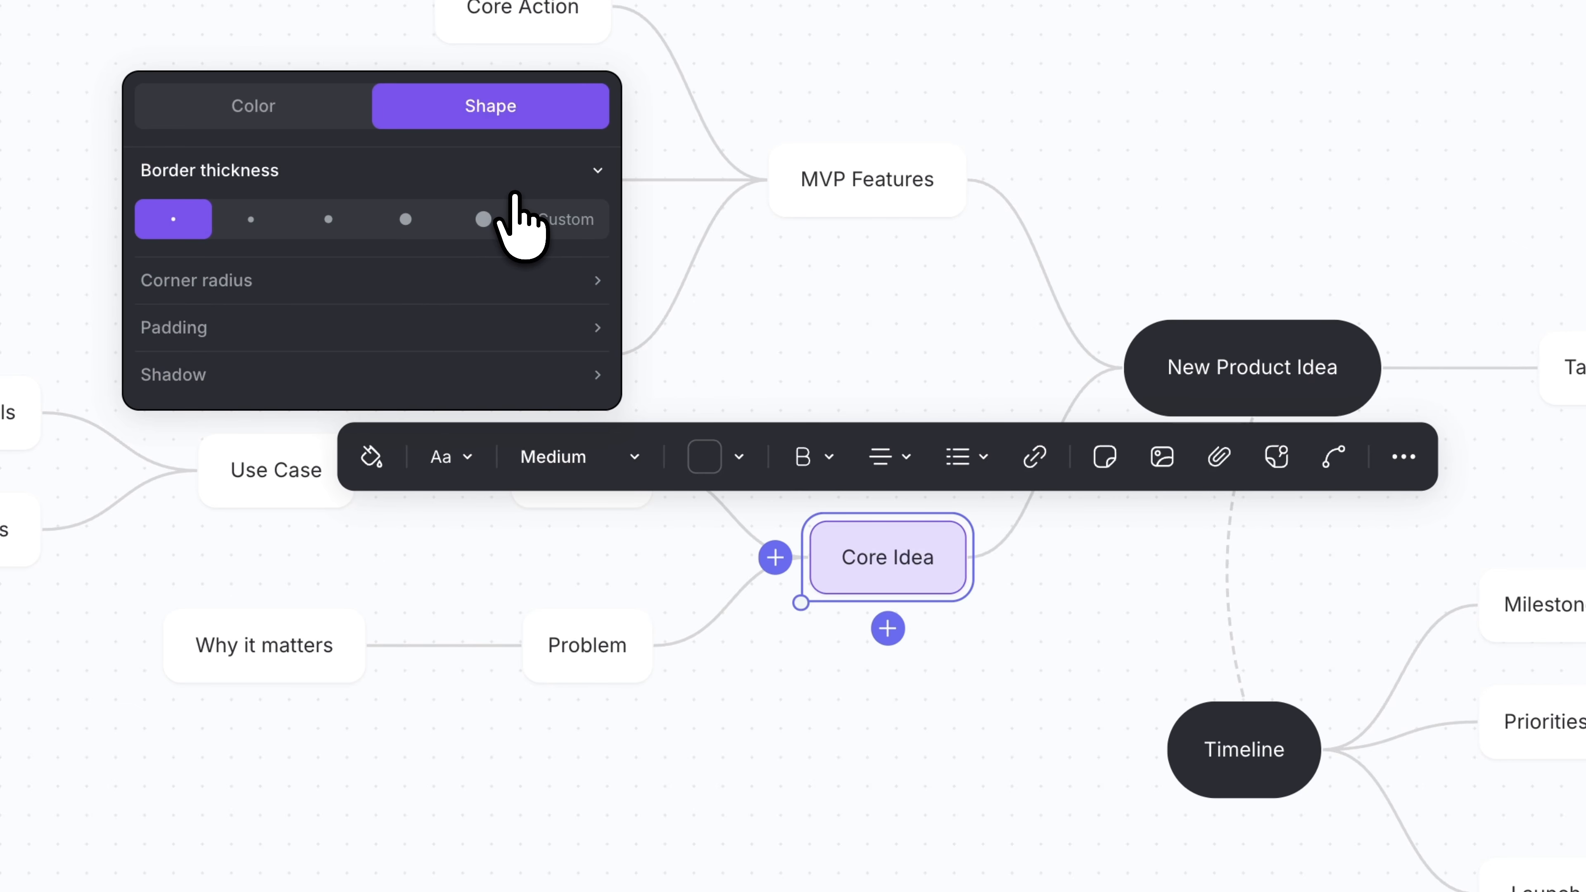
click(513, 280)
click(471, 275)
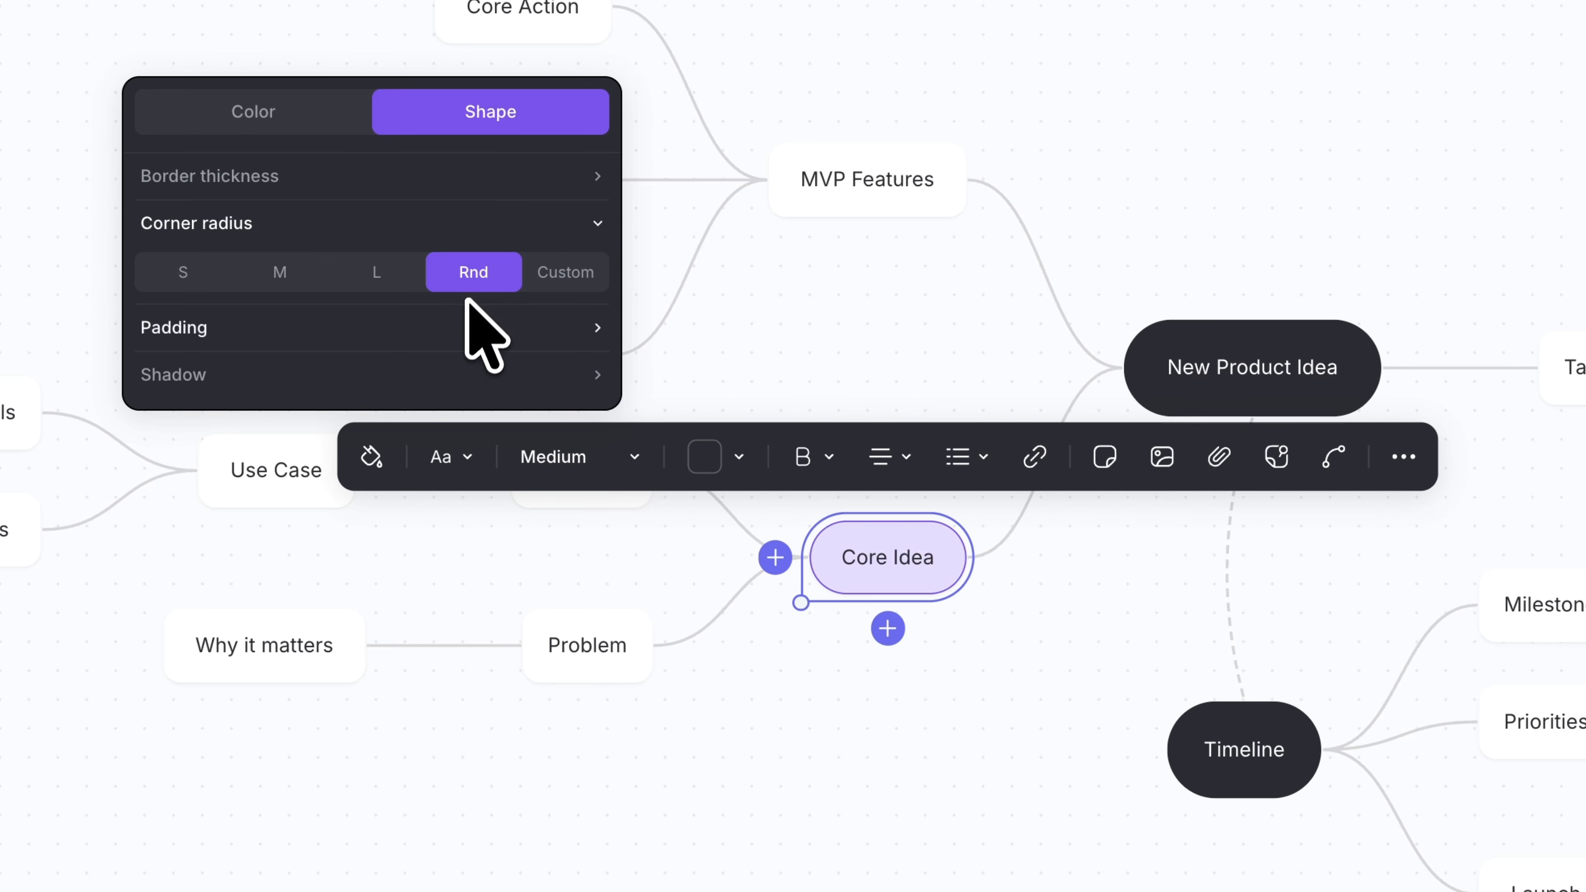
click(702, 460)
click(737, 342)
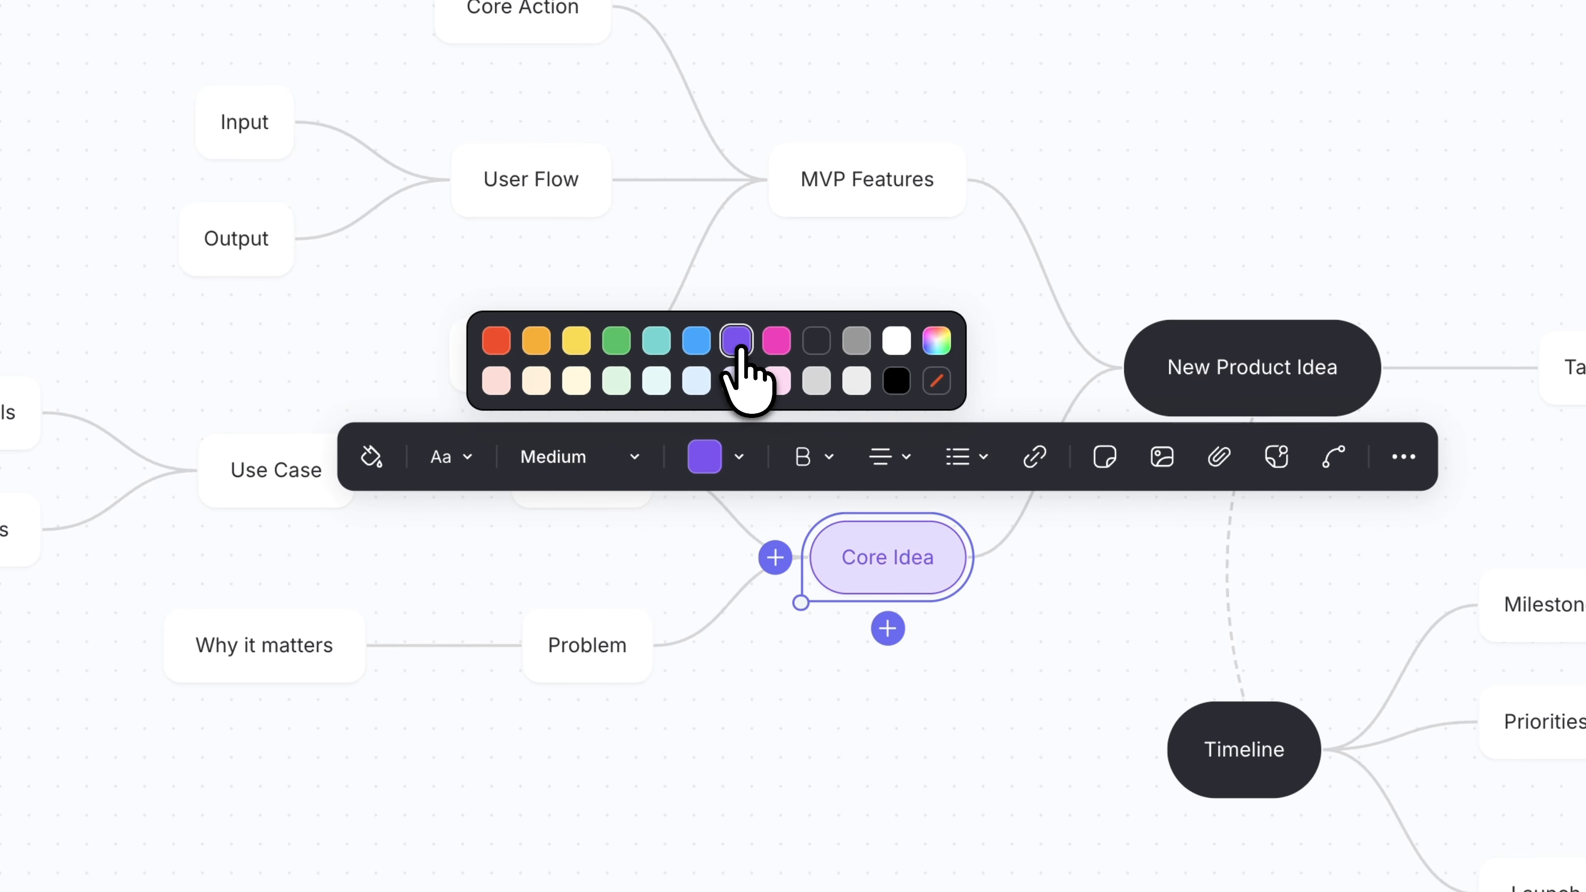
click(1027, 701)
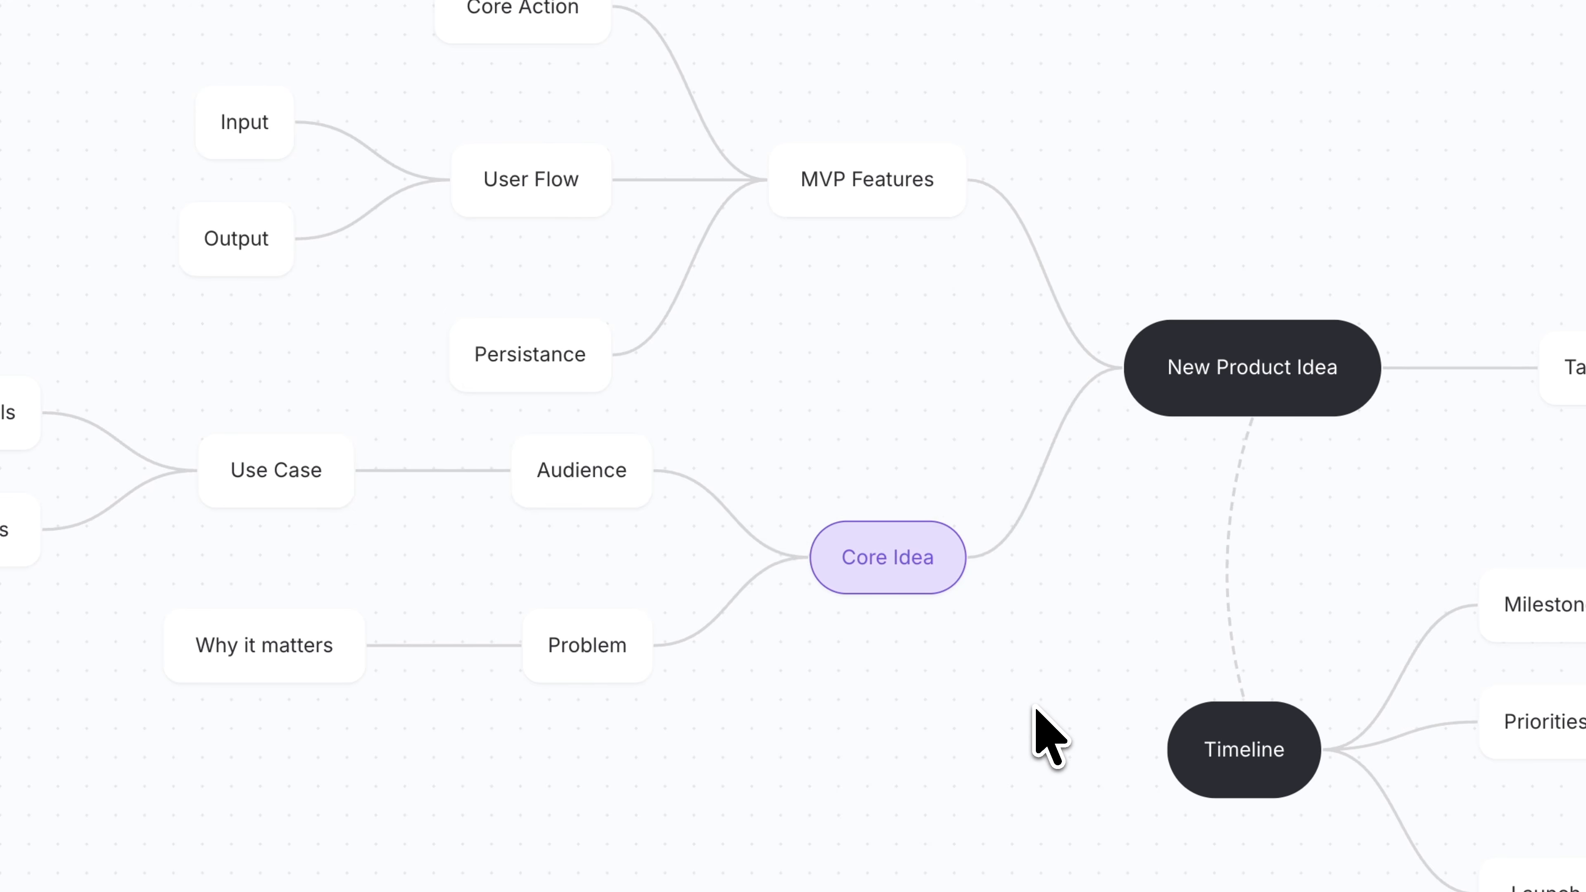
Set the line between New Product Idea and Core Idea to the second-thickest preset and colour it purple.
click(1029, 510)
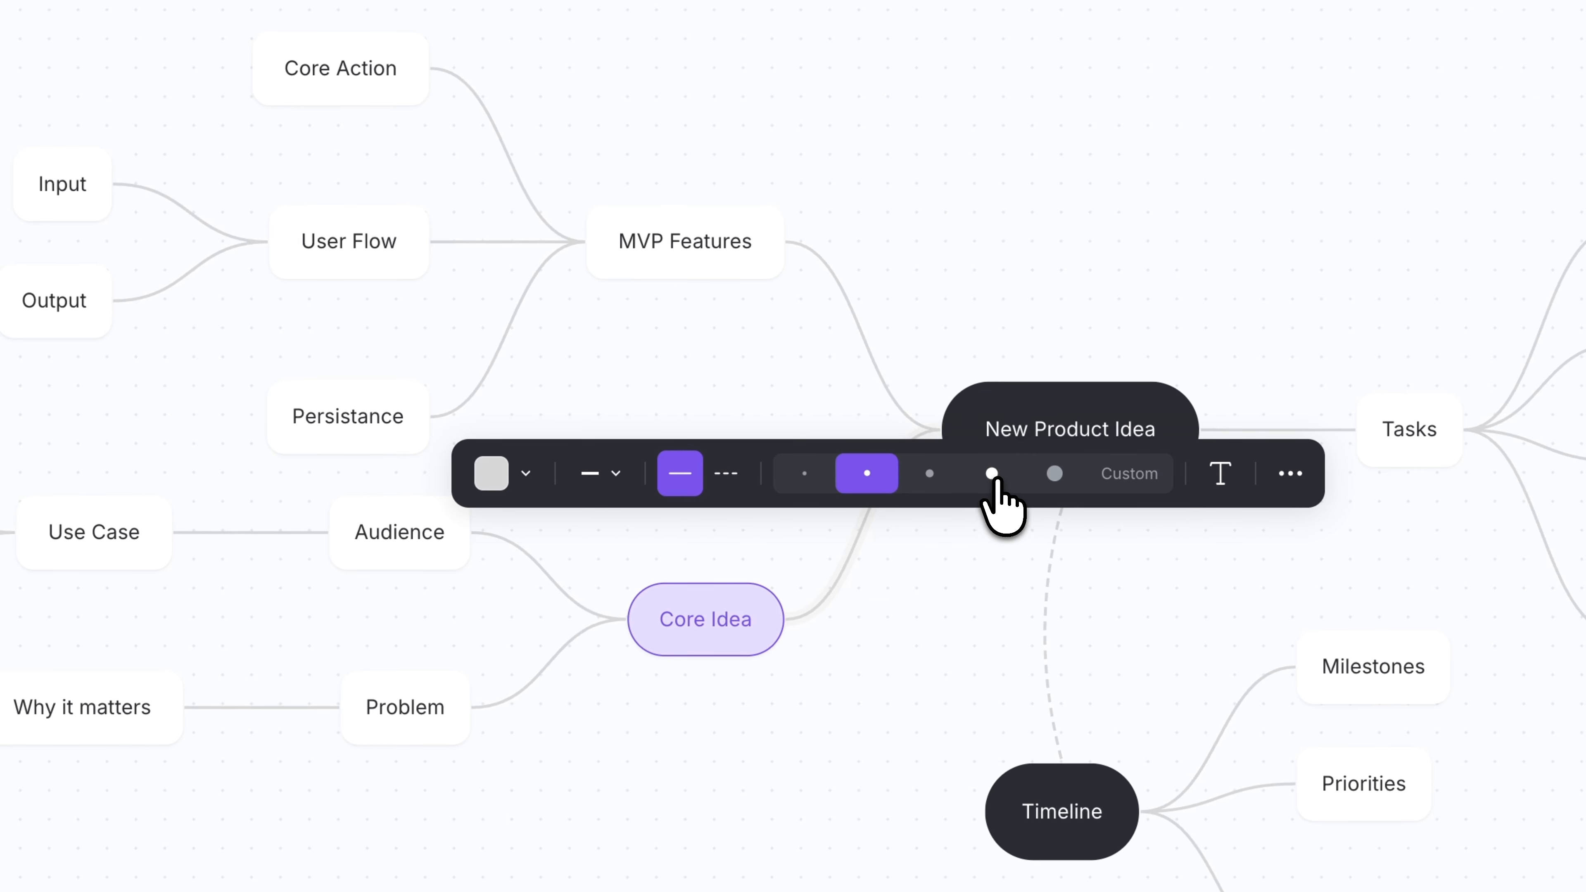
click(1174, 411)
click(497, 476)
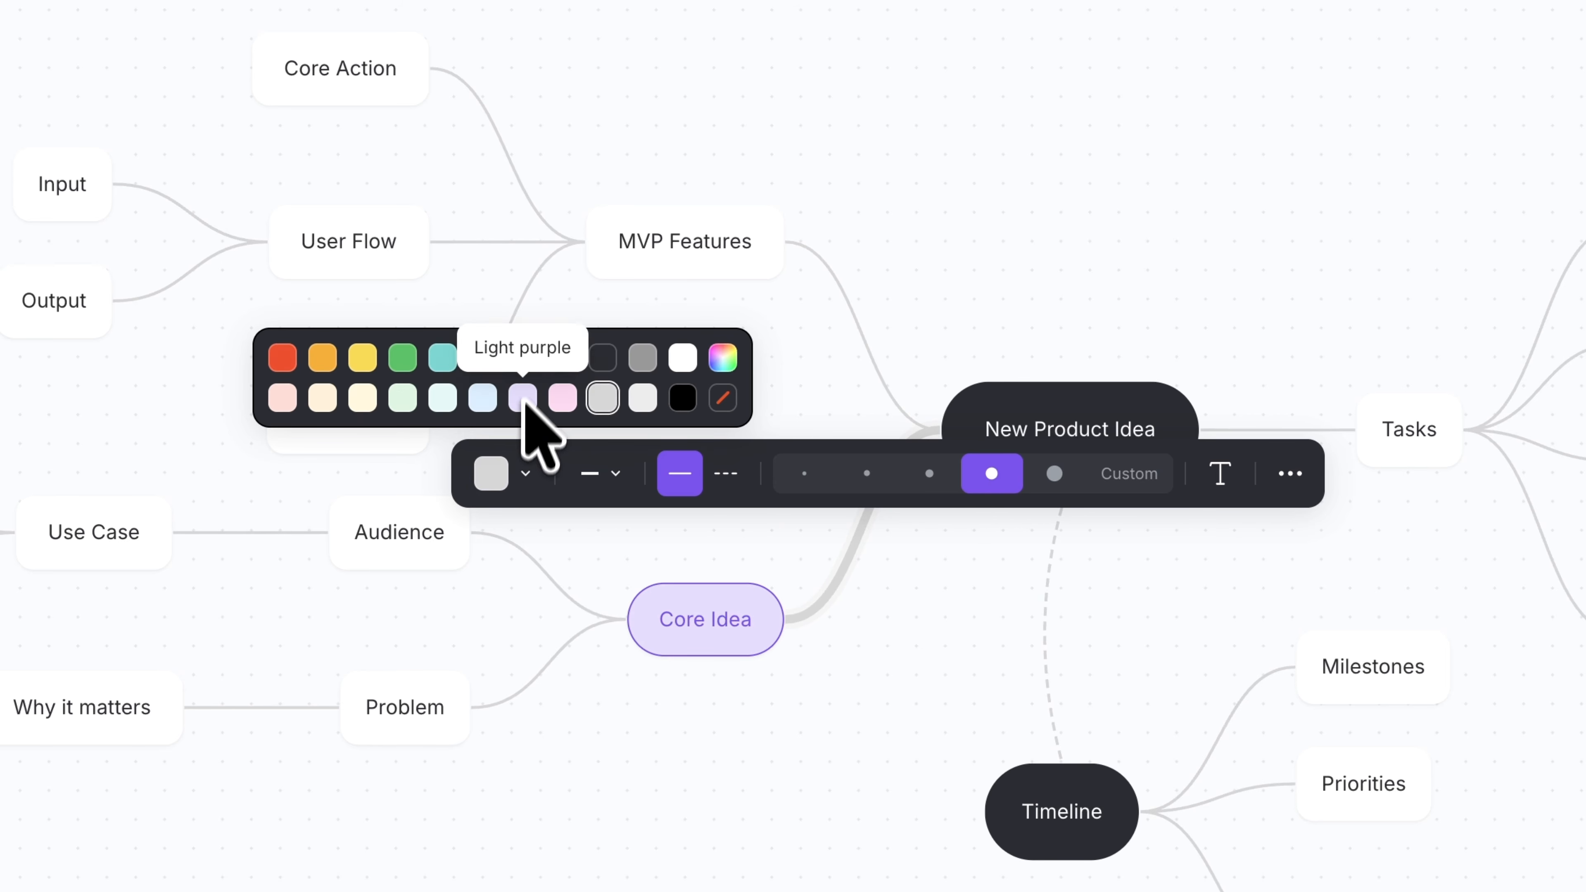
click(523, 357)
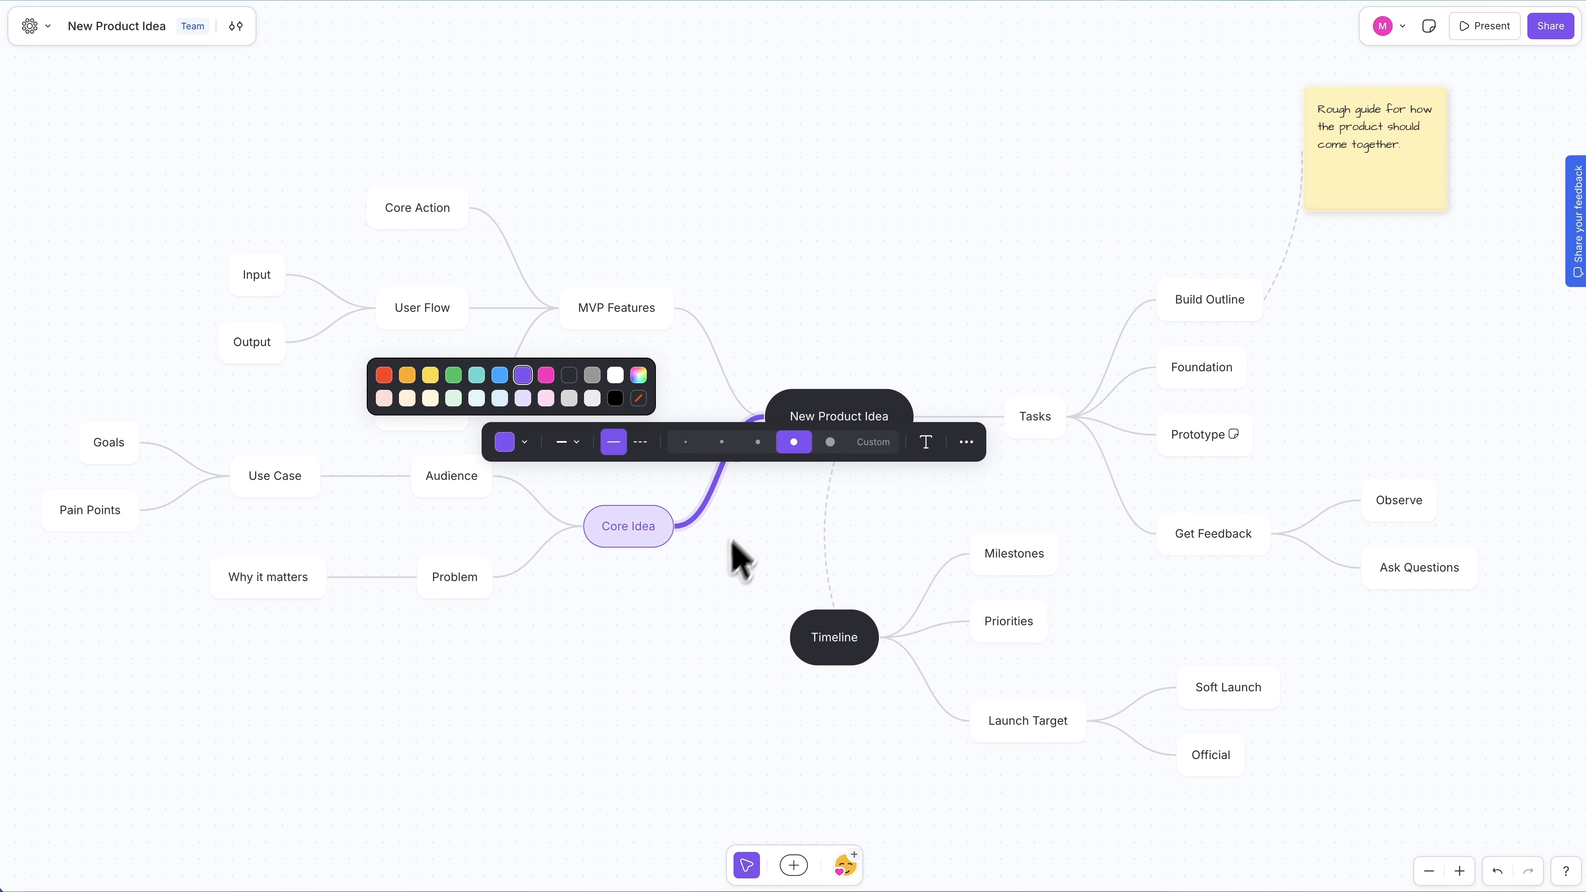
click(714, 578)
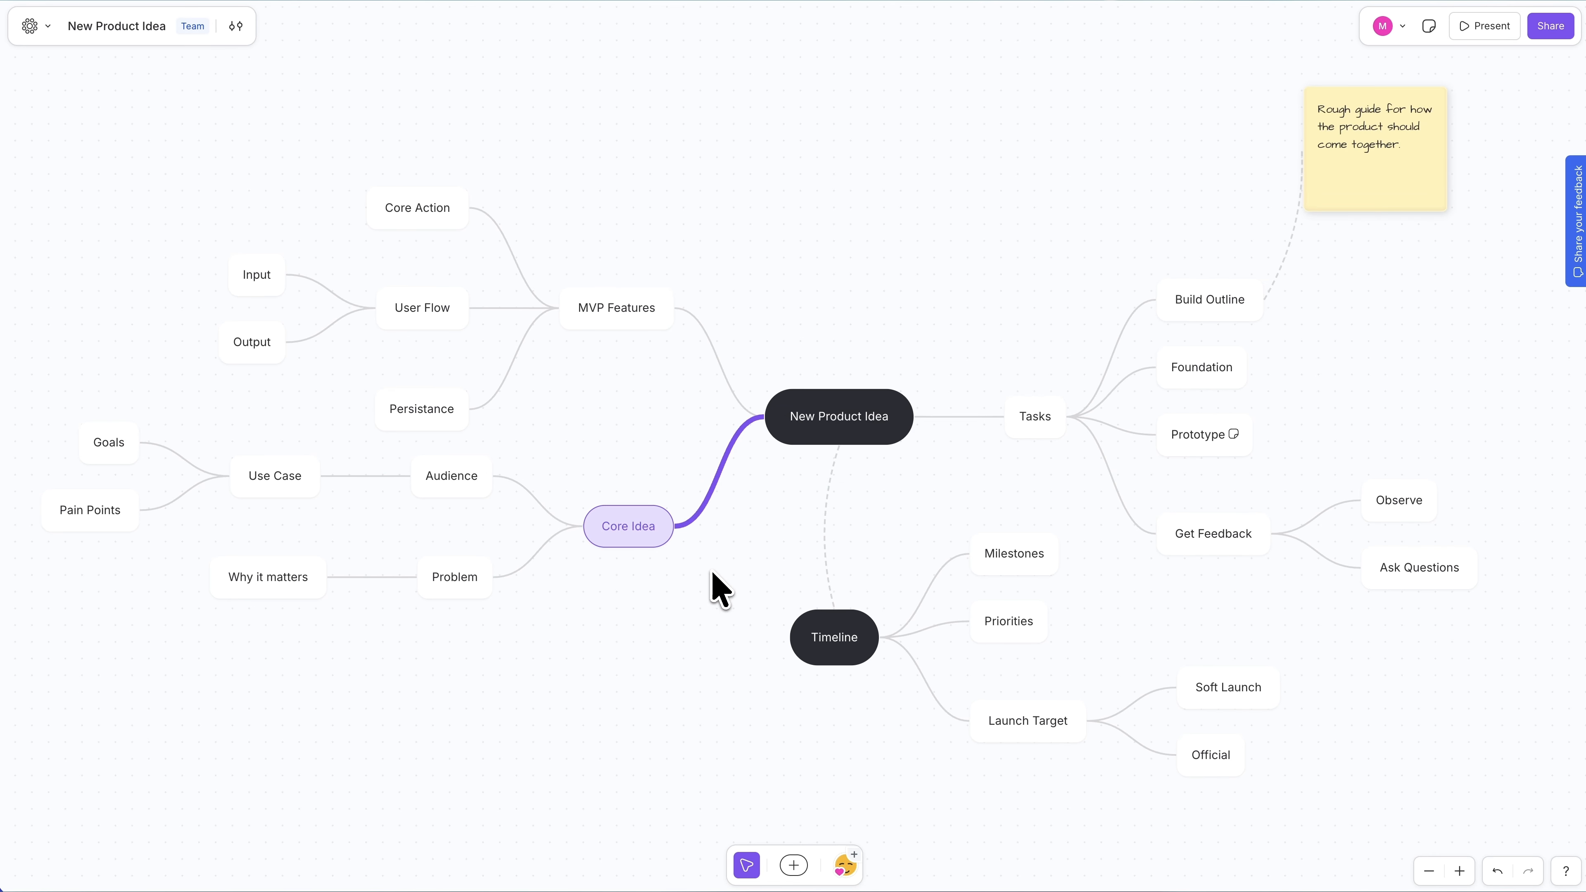
Examine the formatting options of the Core Idea node and the branch lines, and the list of actions available for Core Idea.
click(709, 523)
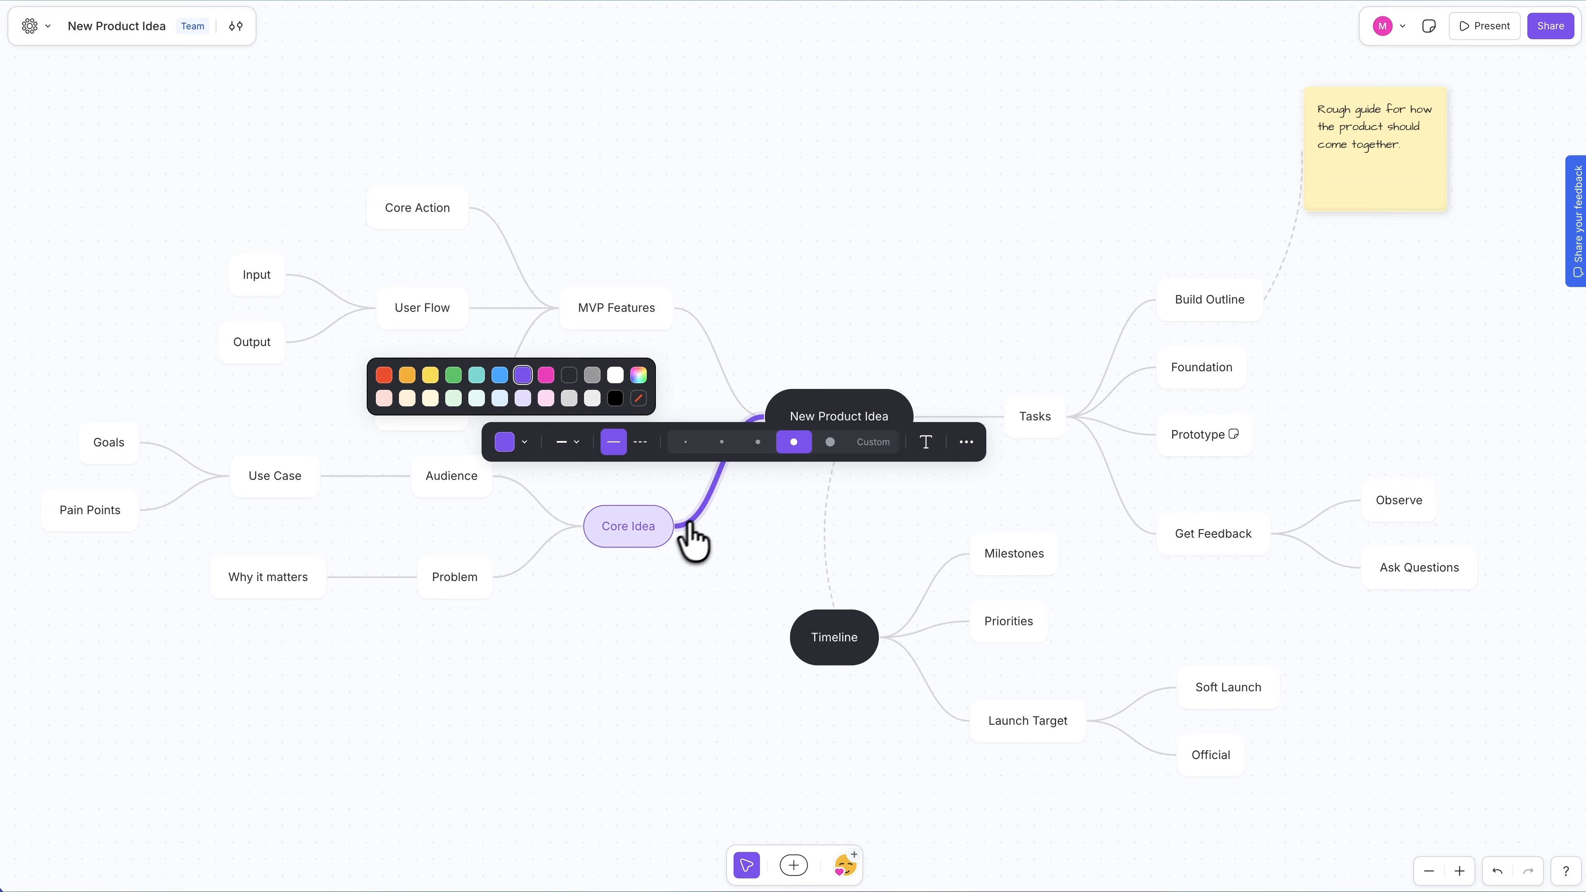
click(642, 537)
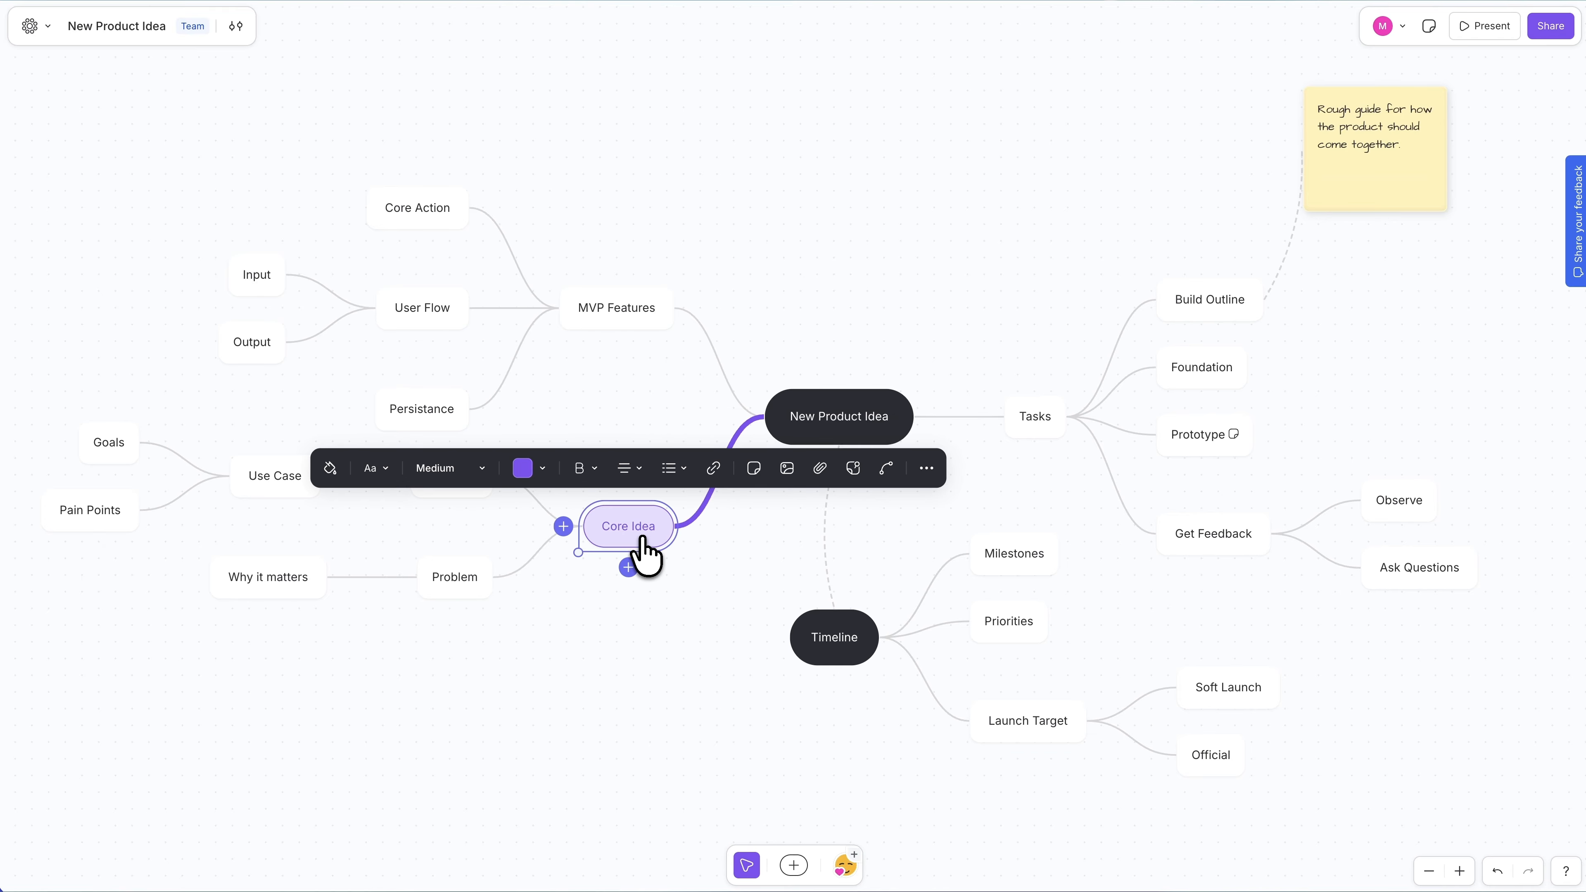
click(709, 646)
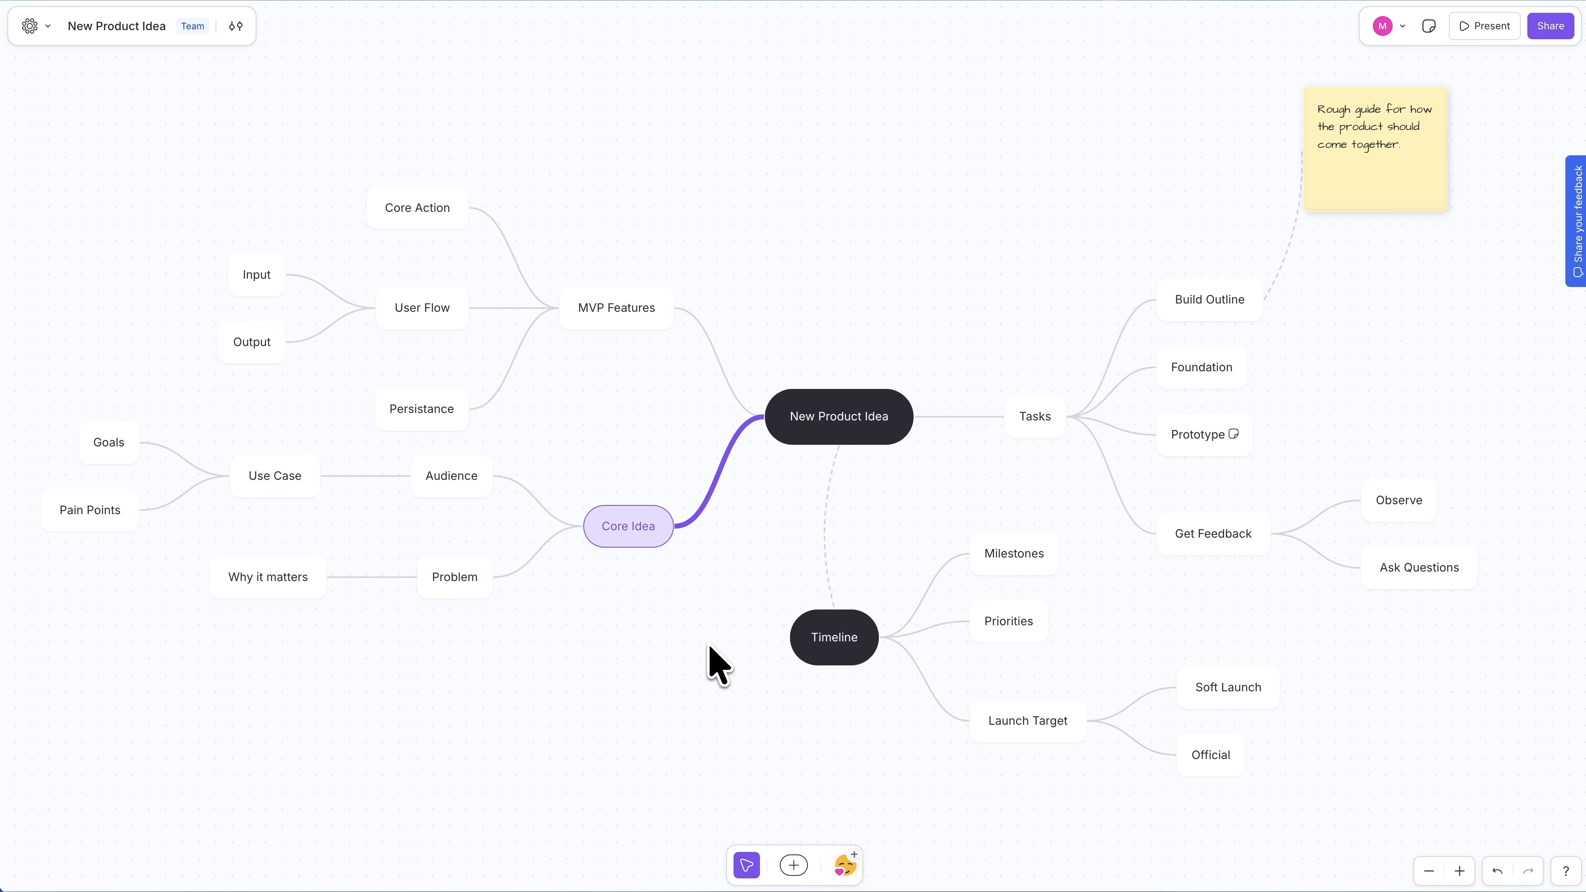
click(644, 526)
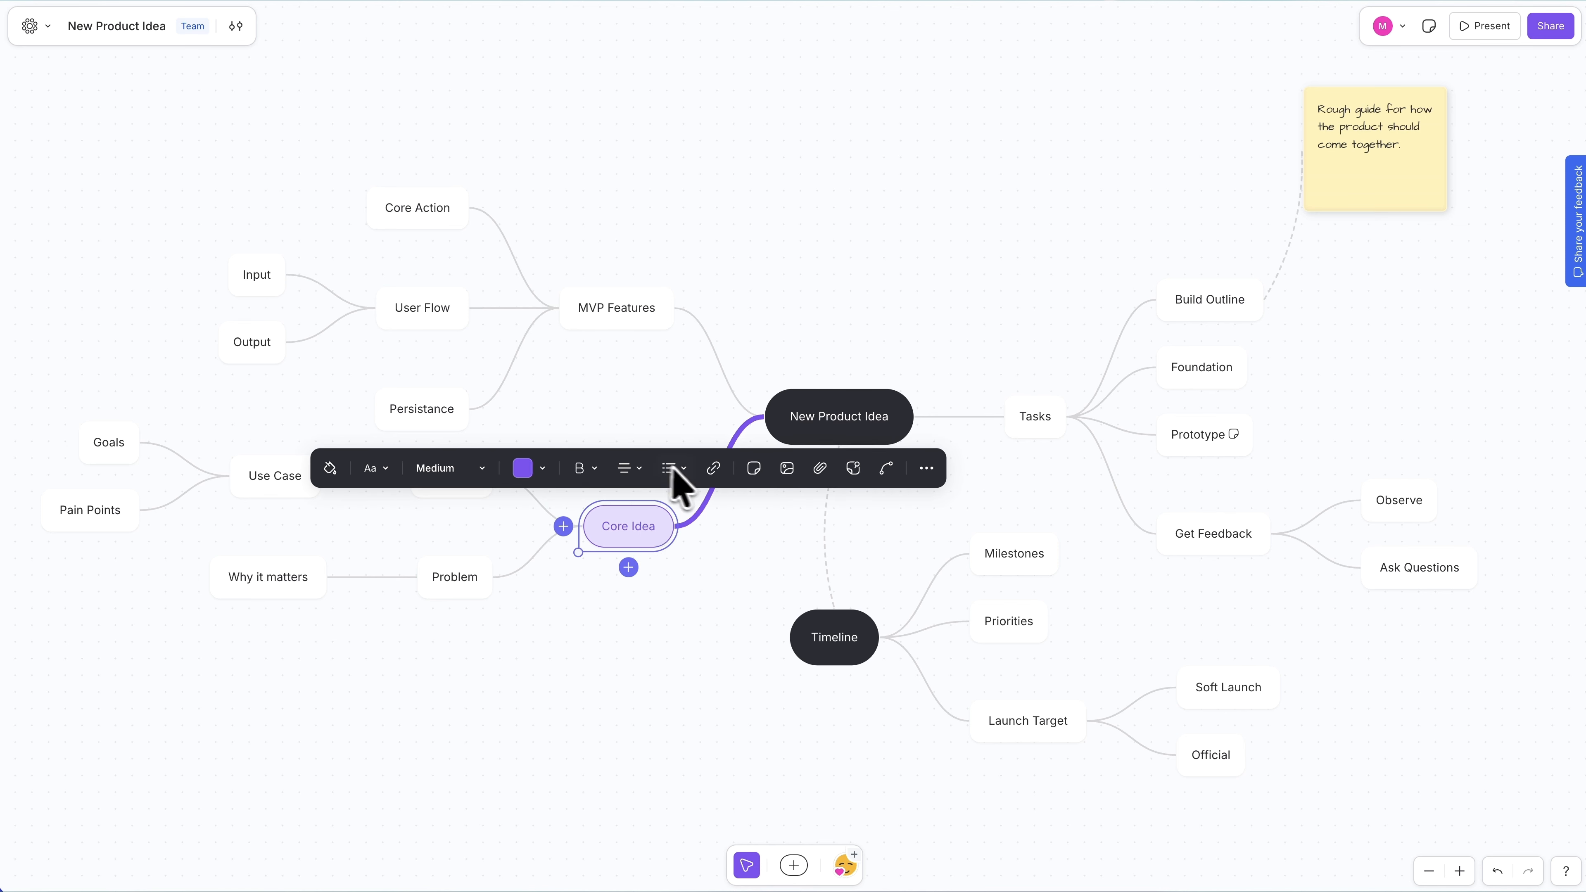
click(688, 378)
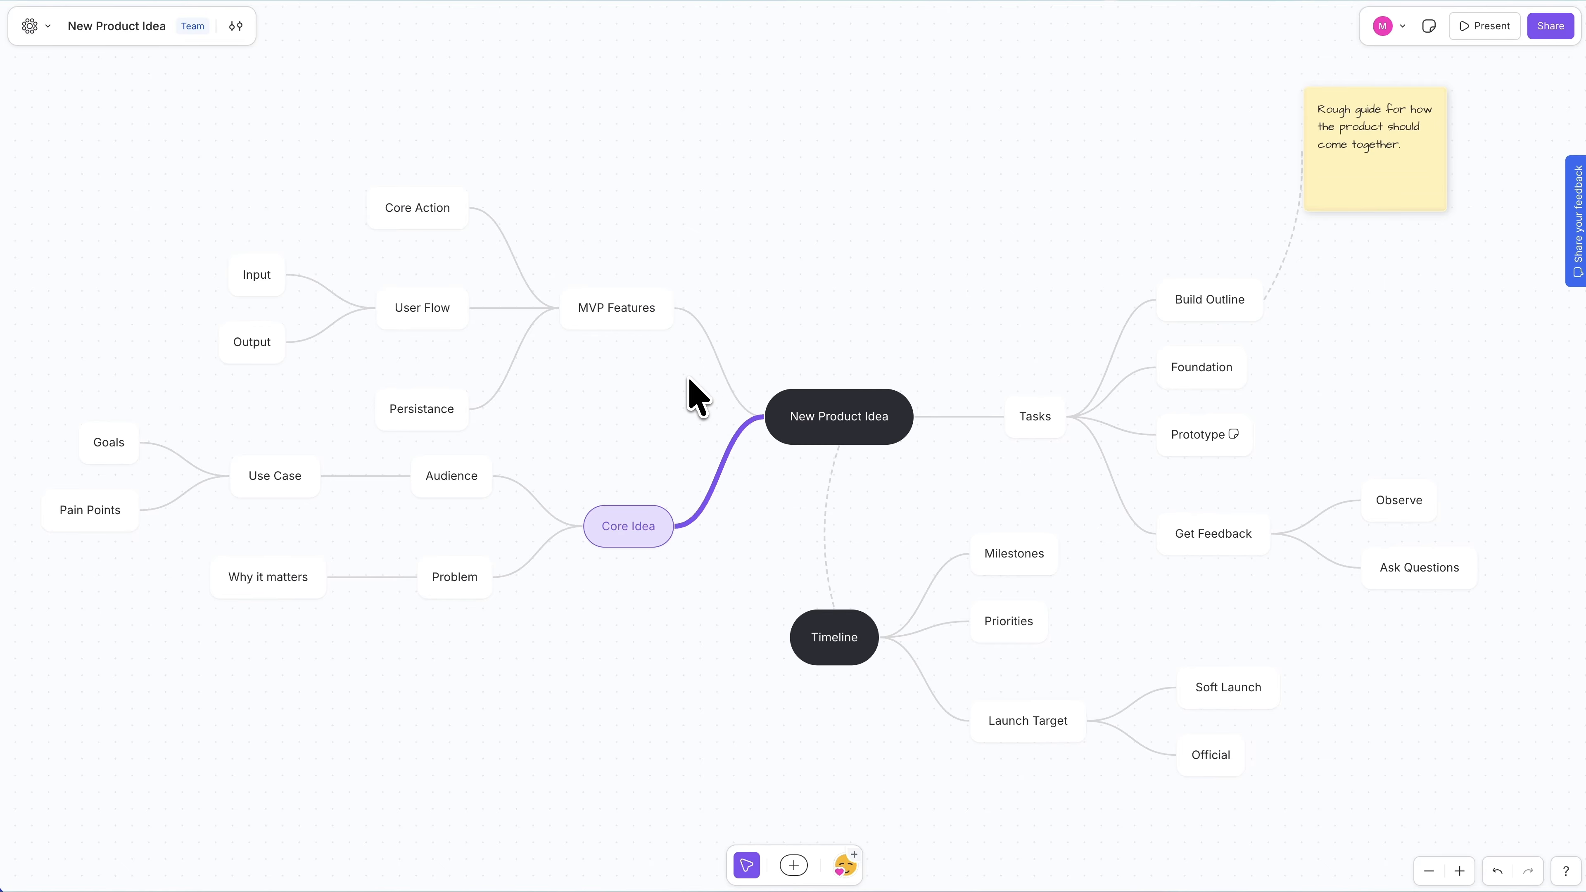
click(723, 375)
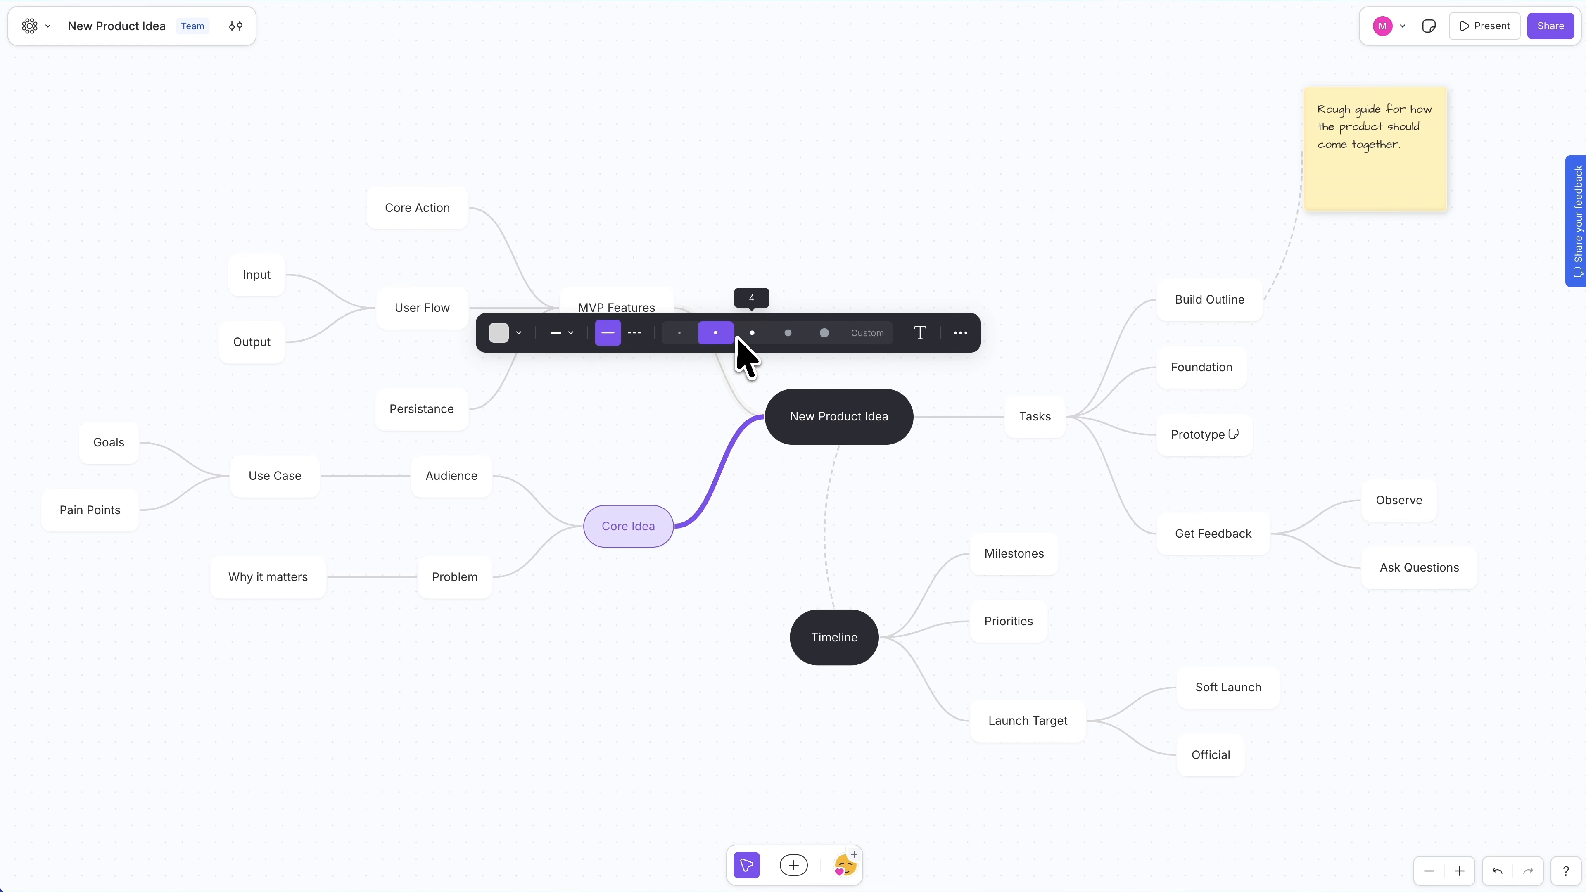
click(677, 419)
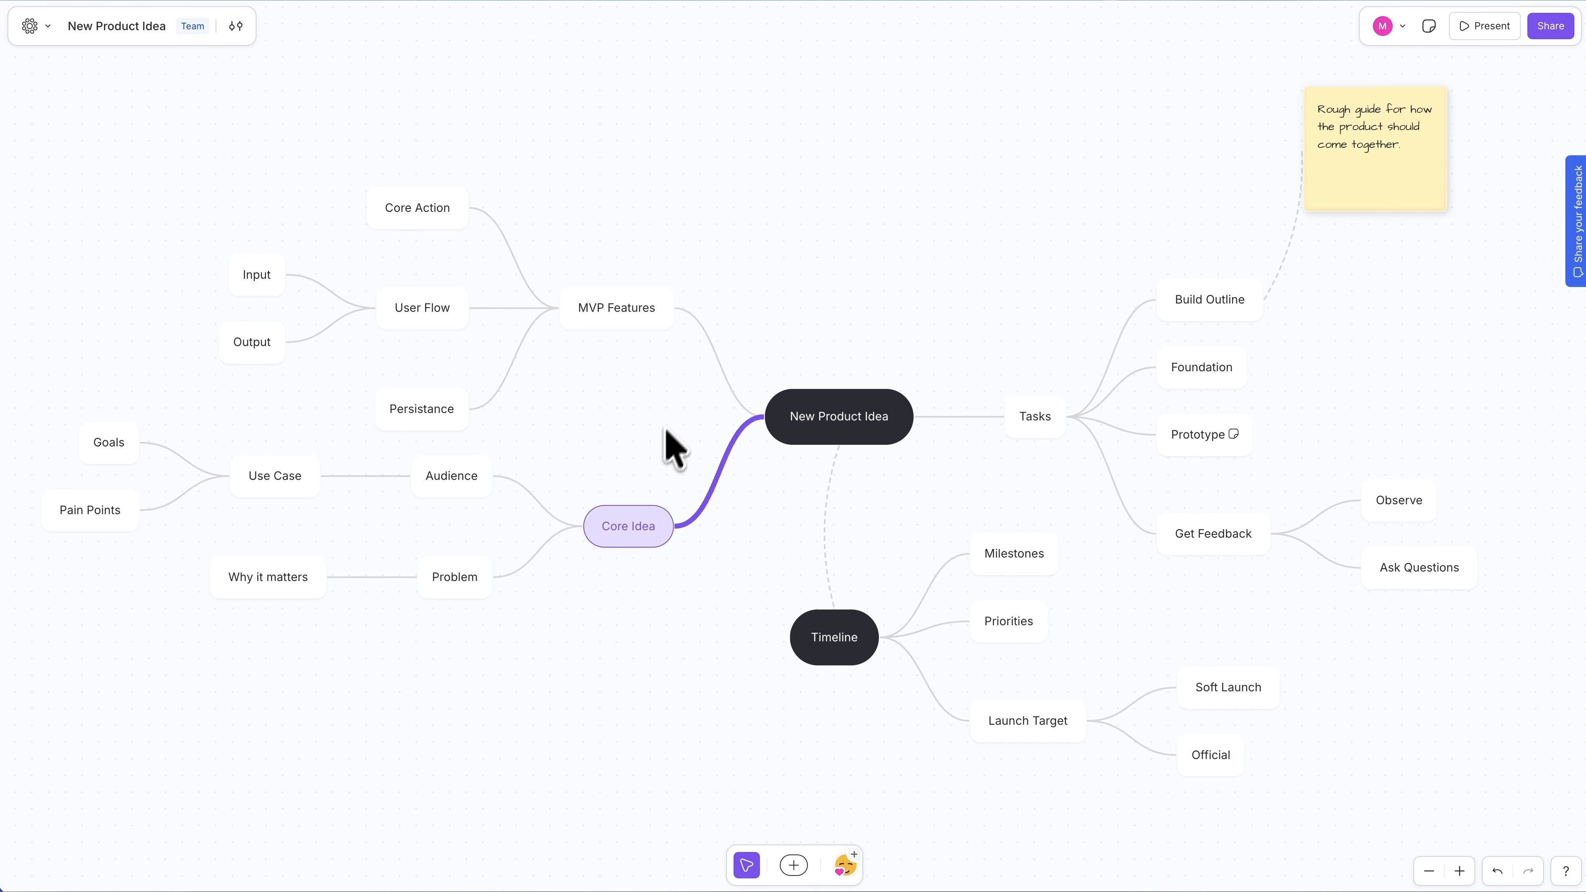
click(646, 528)
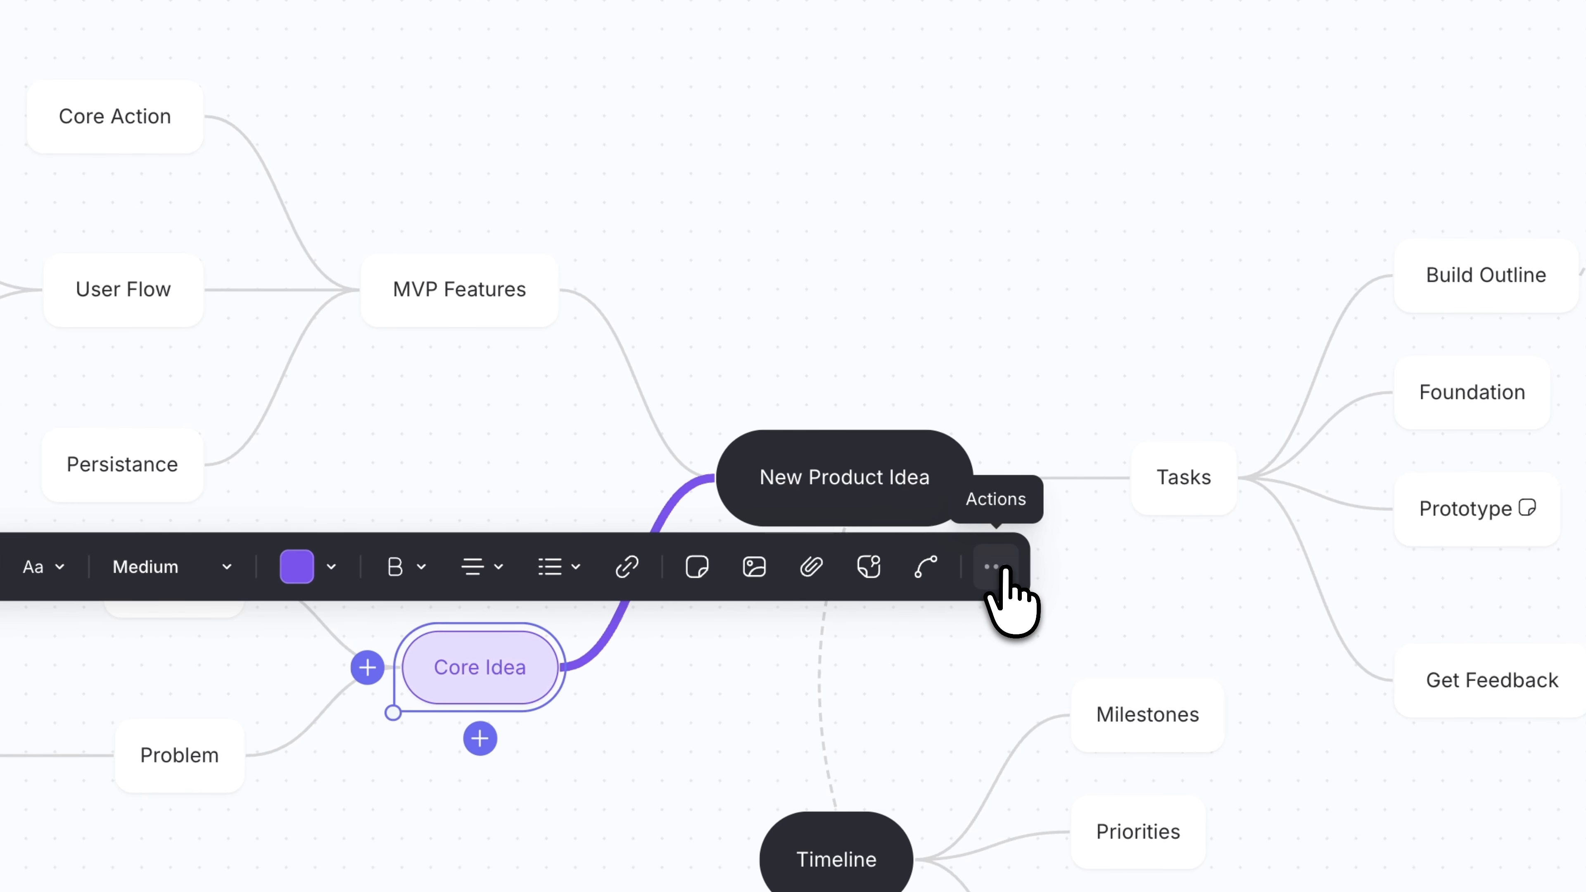
click(995, 567)
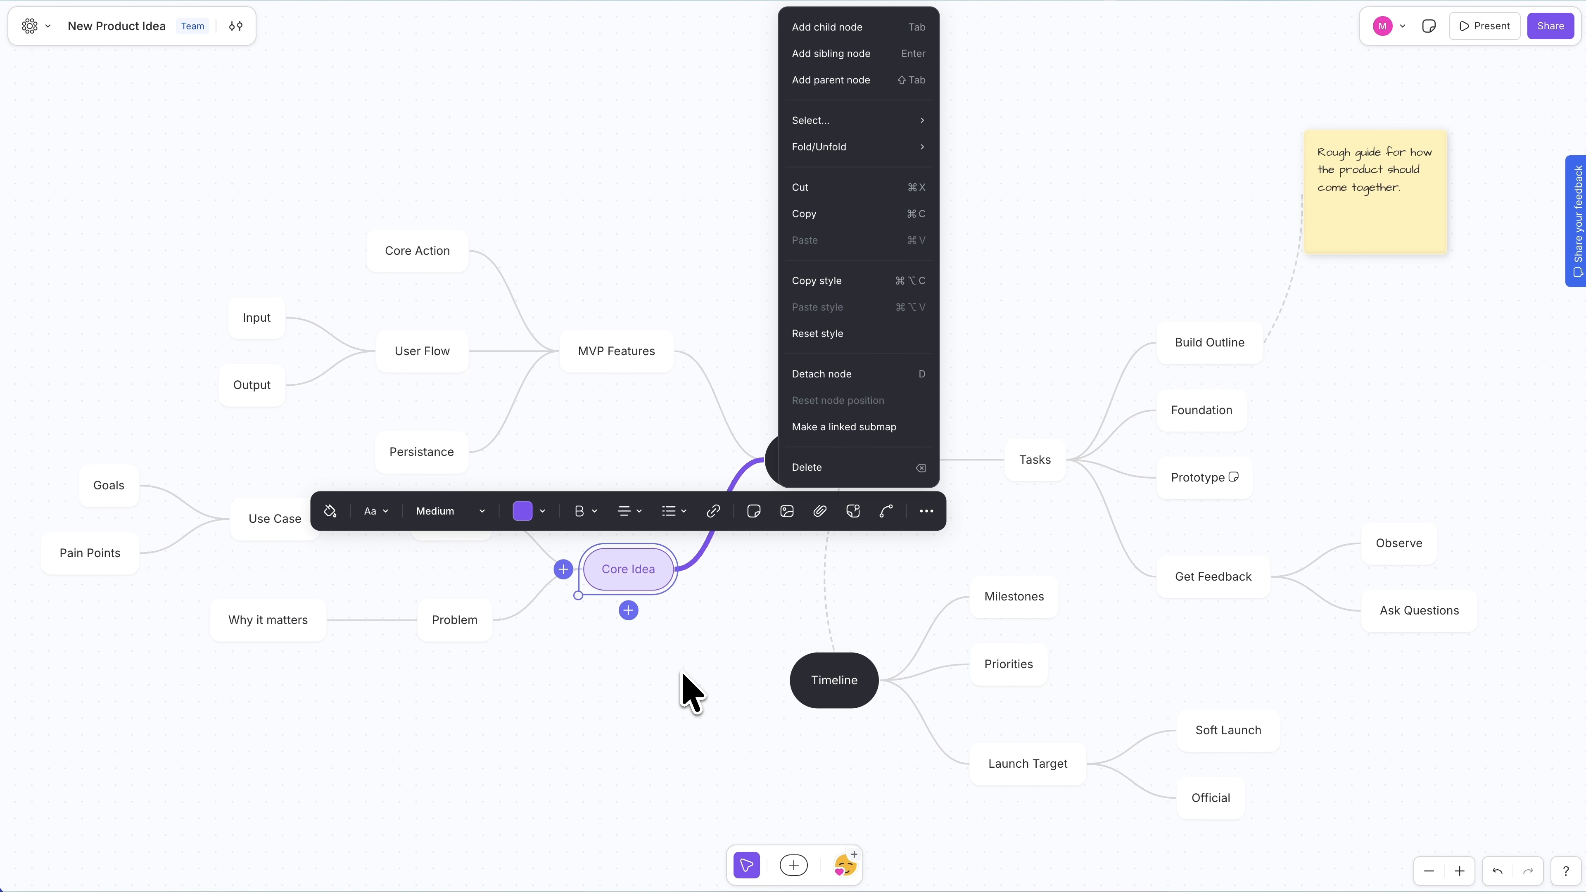
click(682, 672)
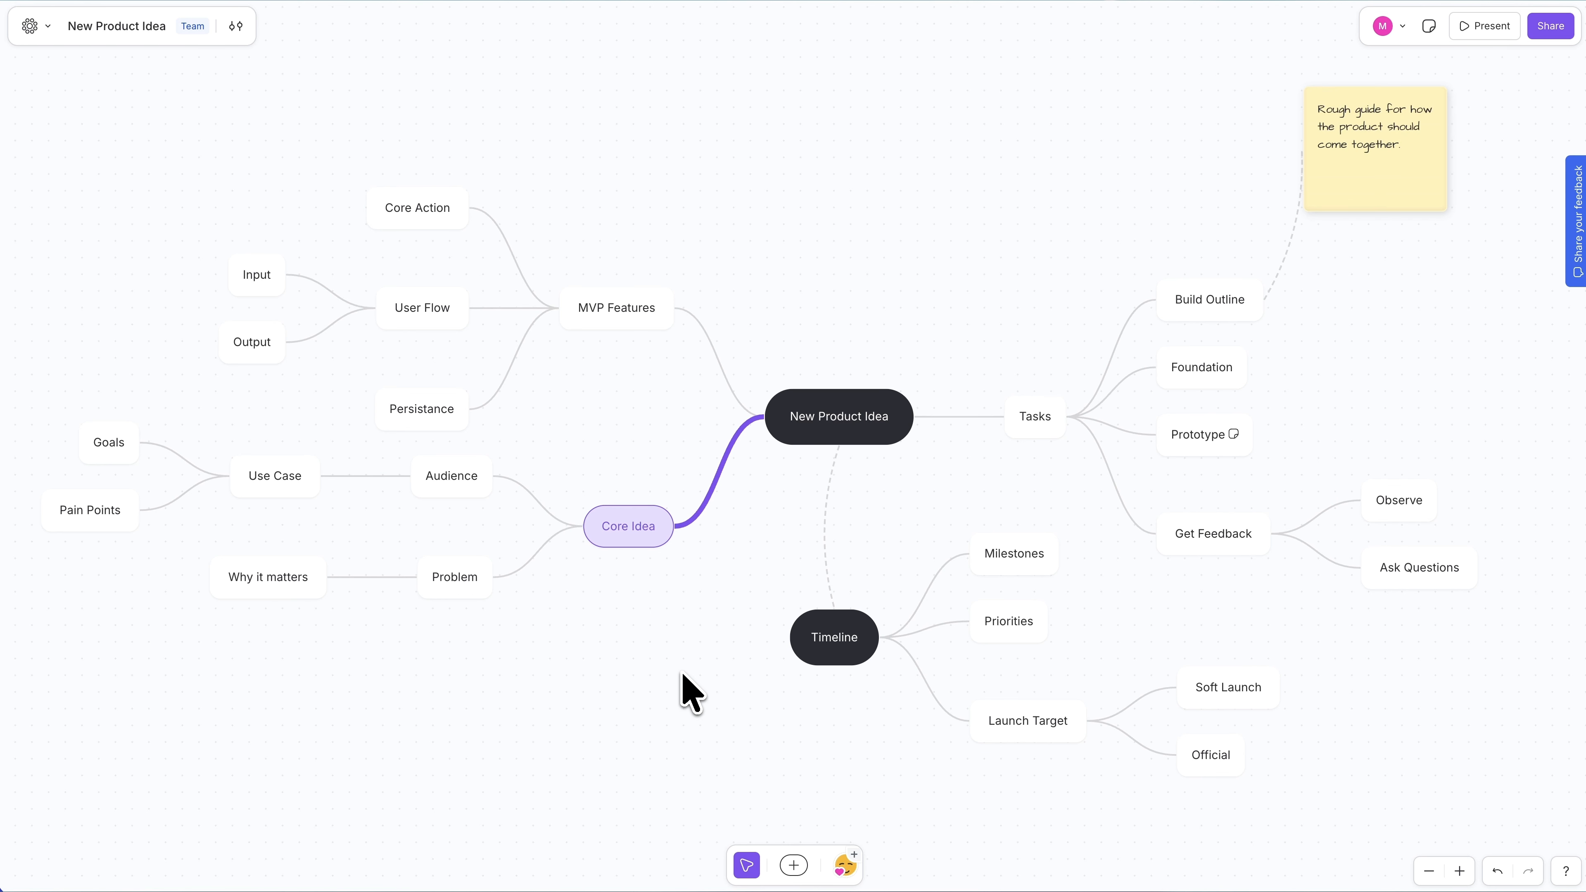
Give MVP Features, Core Action, User Flow, Persistance, Input and Output a light purple fill and a purple border.
click(583, 320)
shift+click(438, 313)
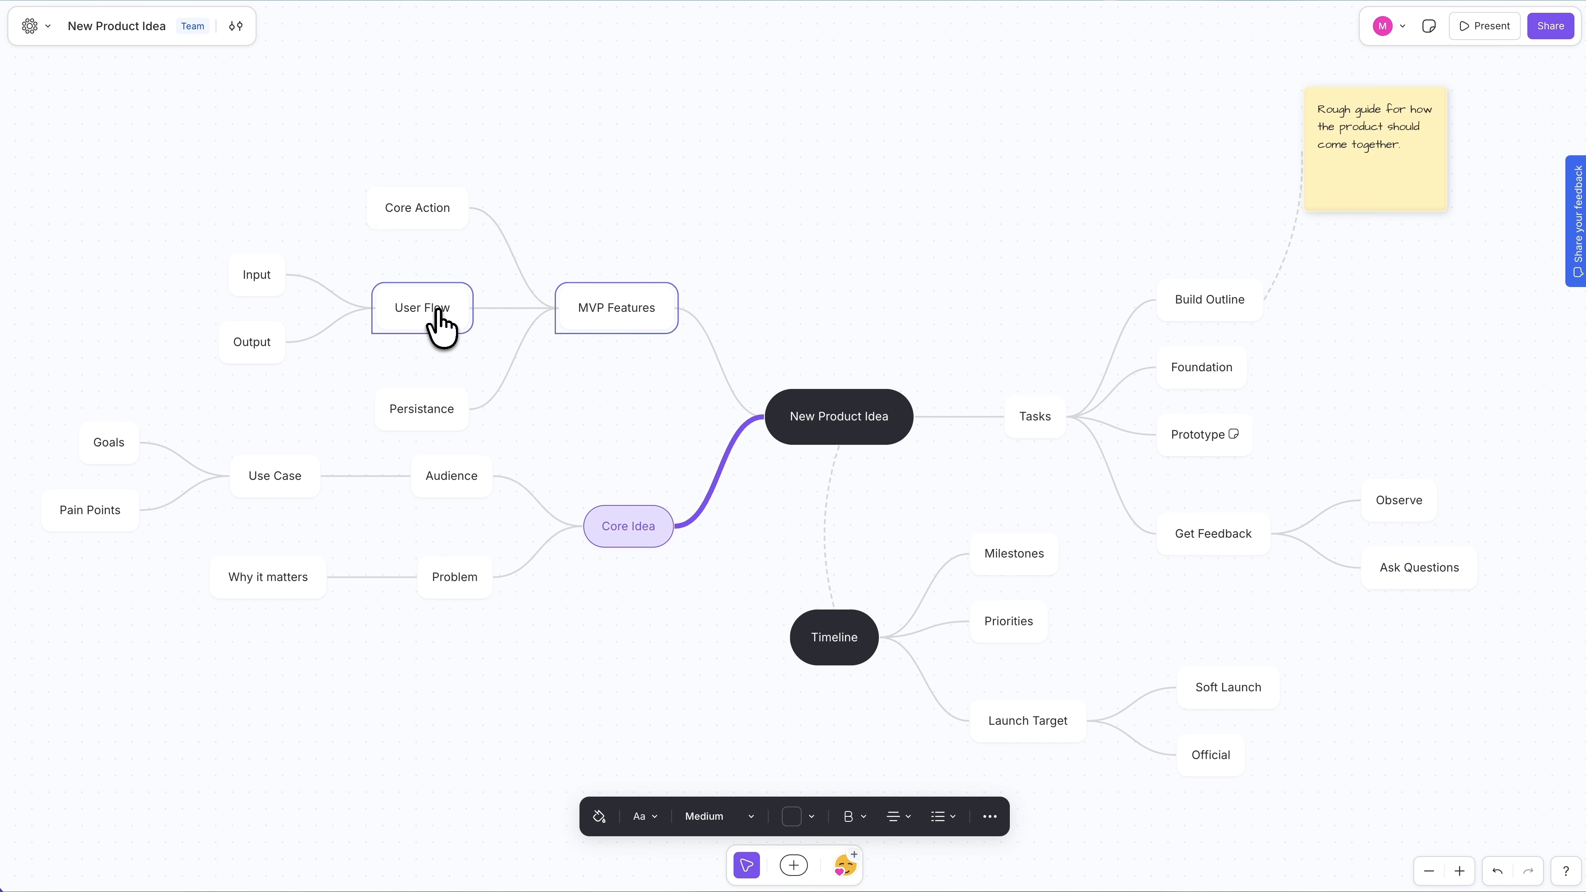
shift+click(447, 216)
shift+click(443, 409)
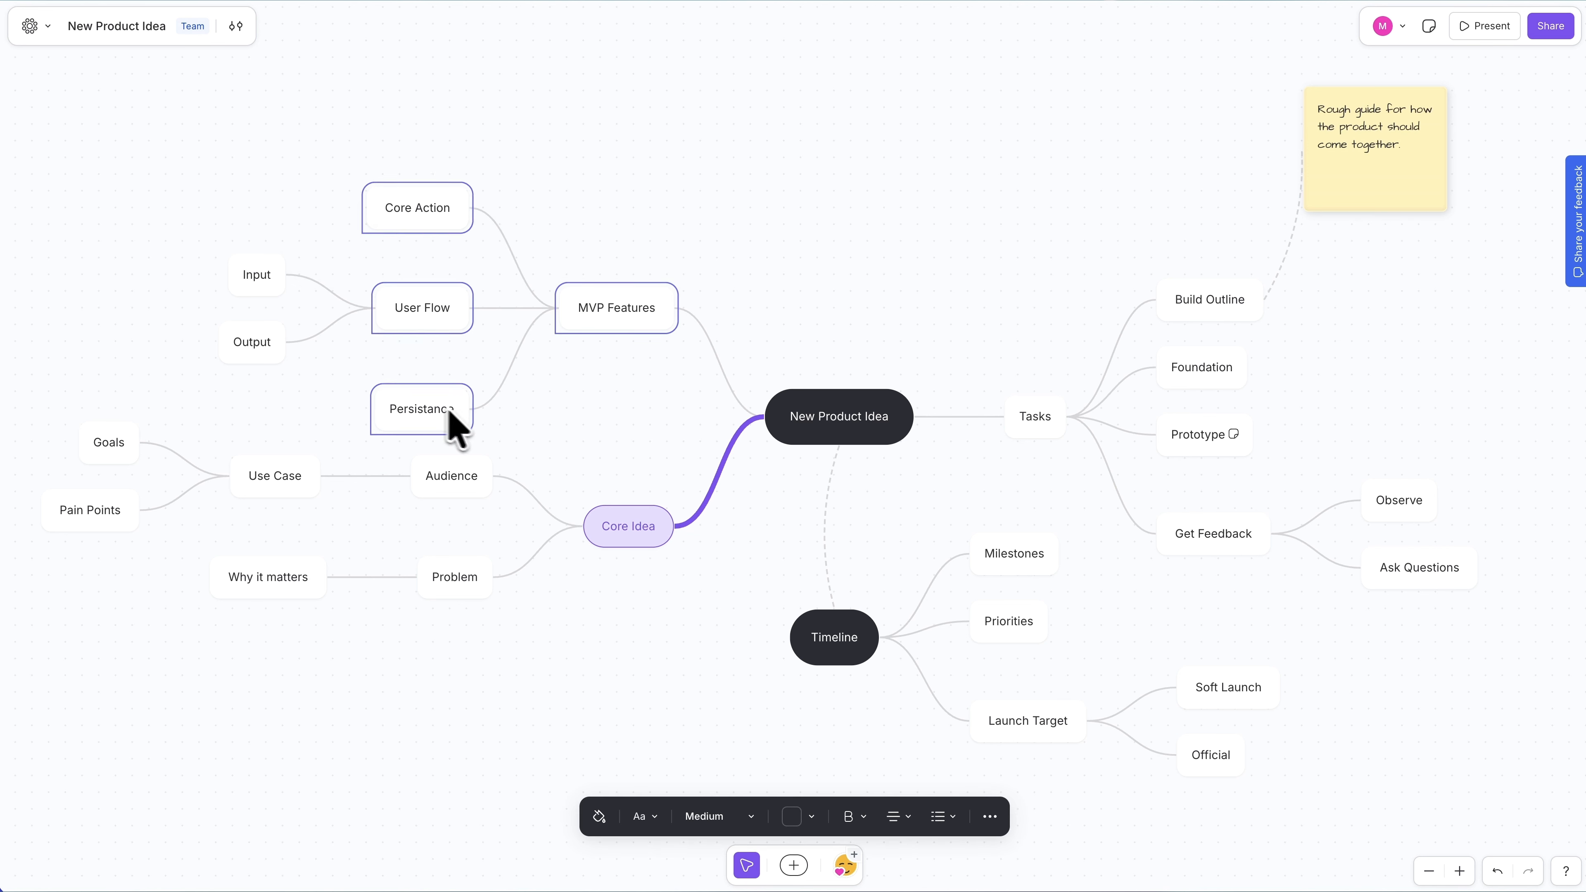
shift+click(264, 276)
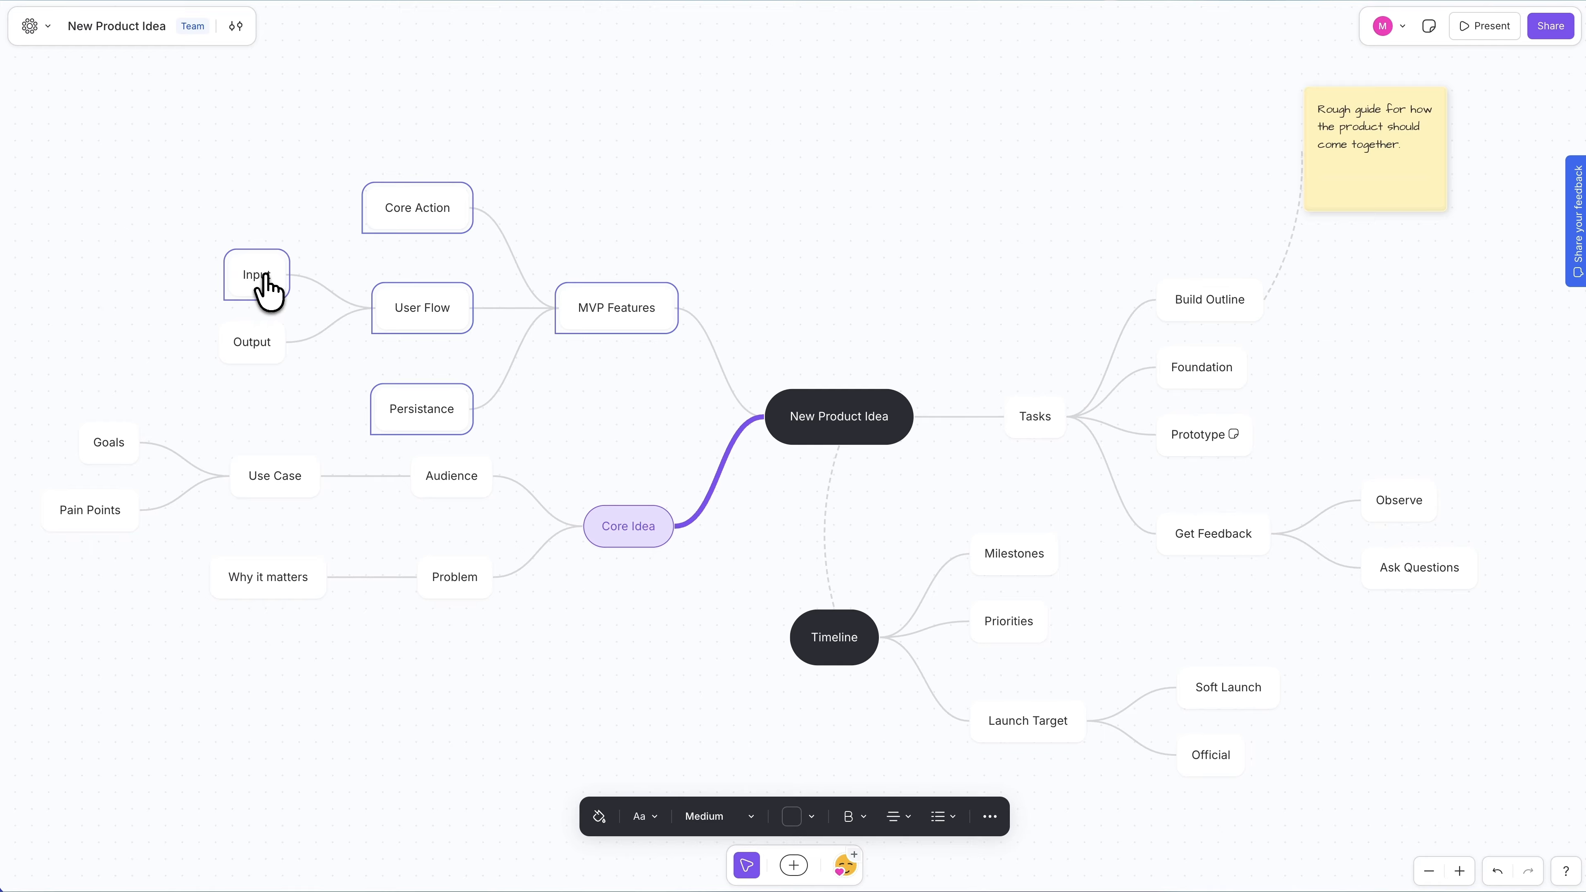
shift+click(261, 343)
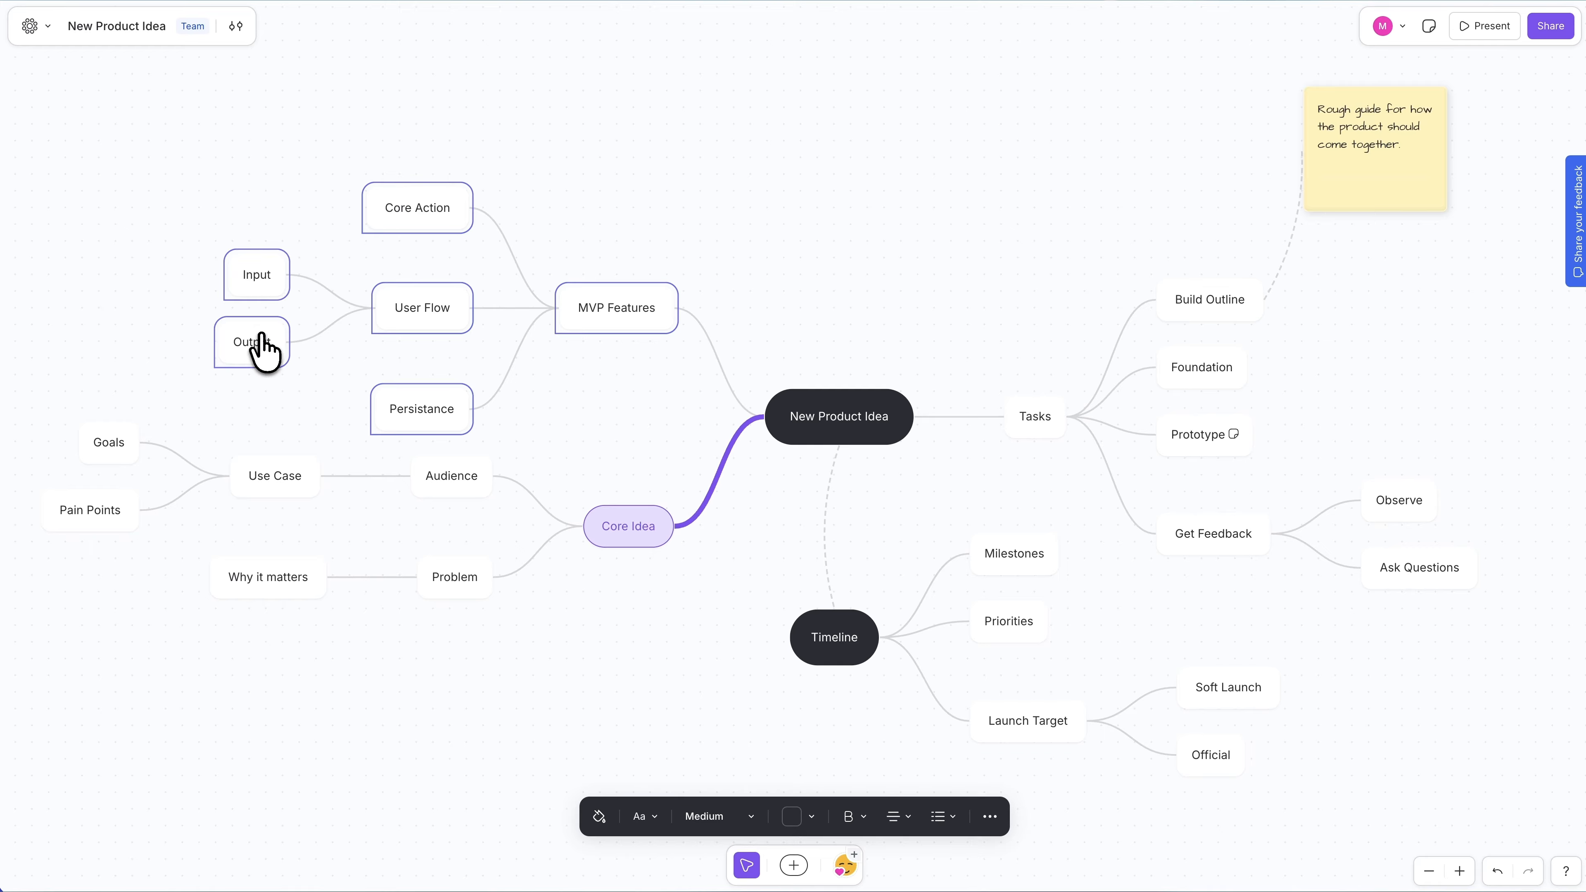
click(599, 815)
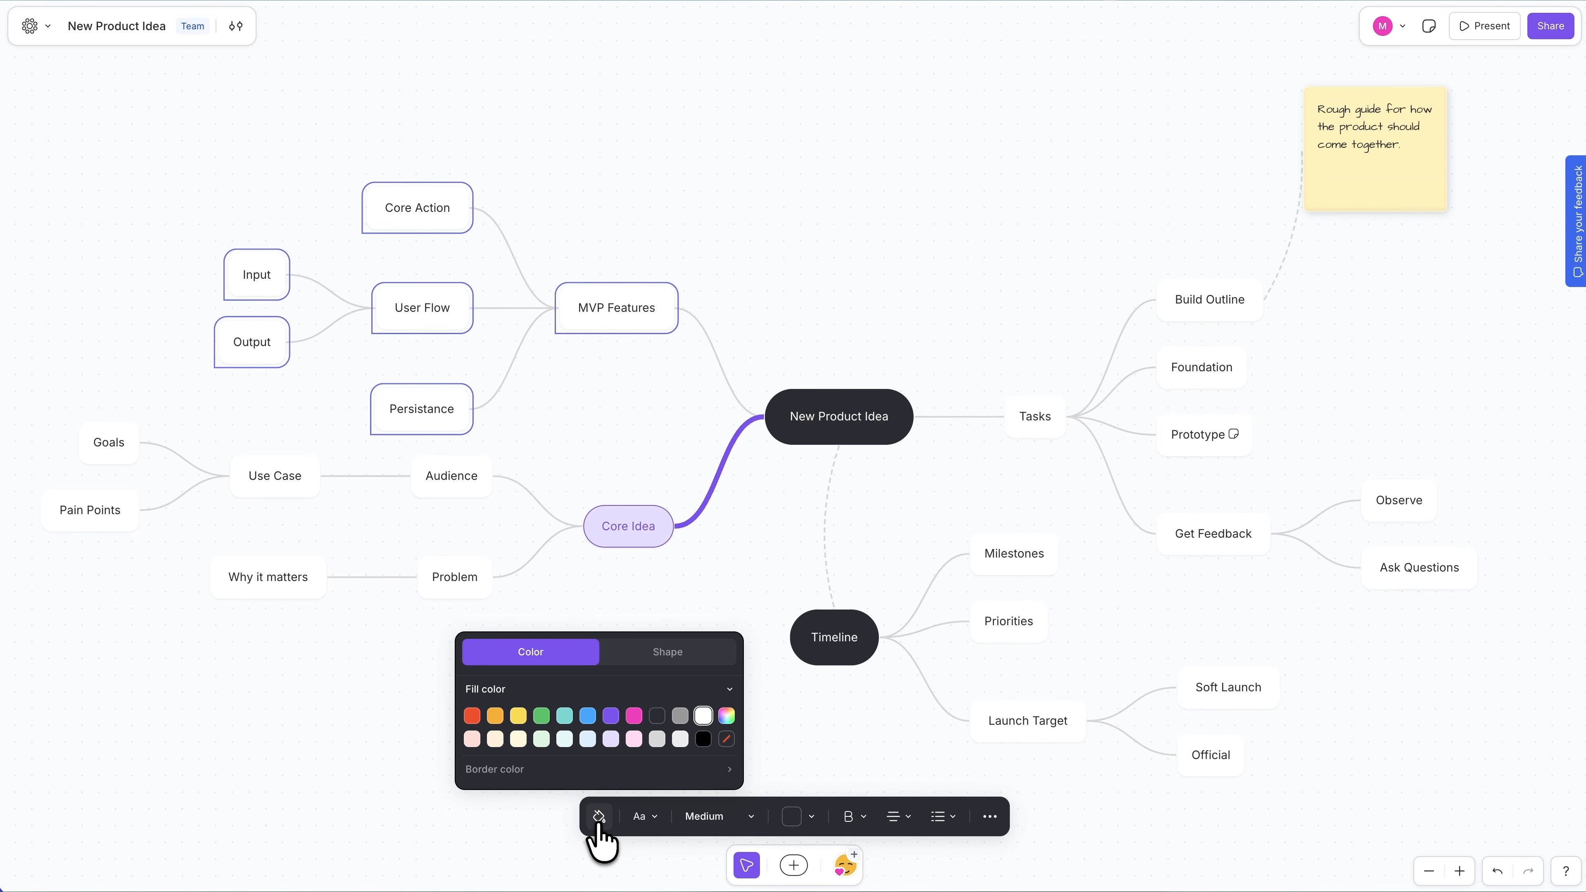
click(611, 738)
click(637, 769)
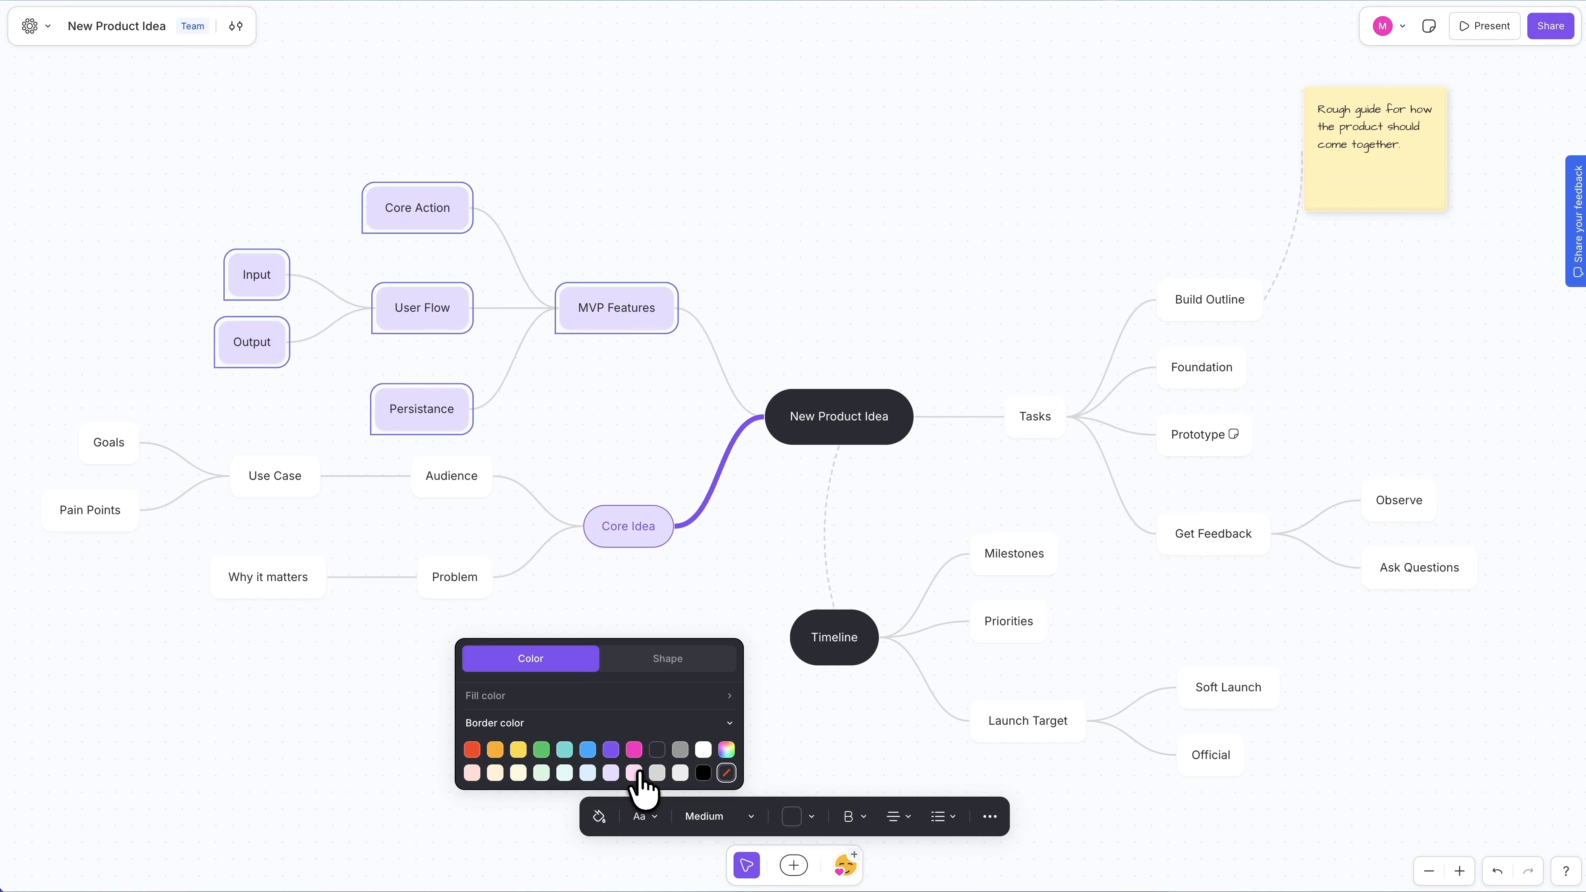
click(611, 750)
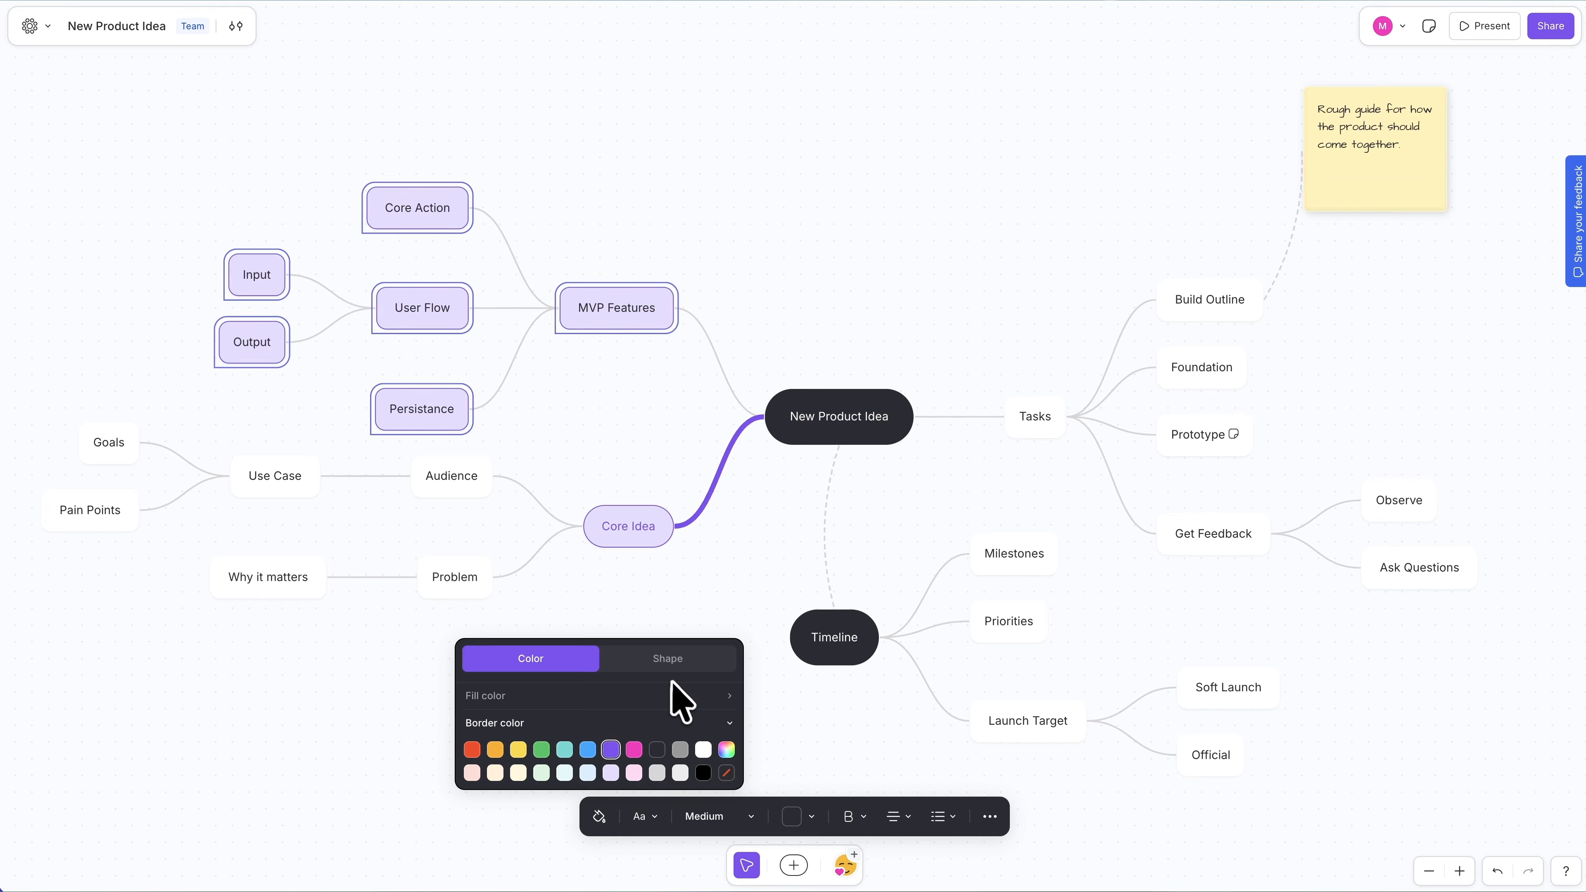
Set the text colour of the MVP Features branch nodes to purple and their corner radius to Rnd.
click(798, 823)
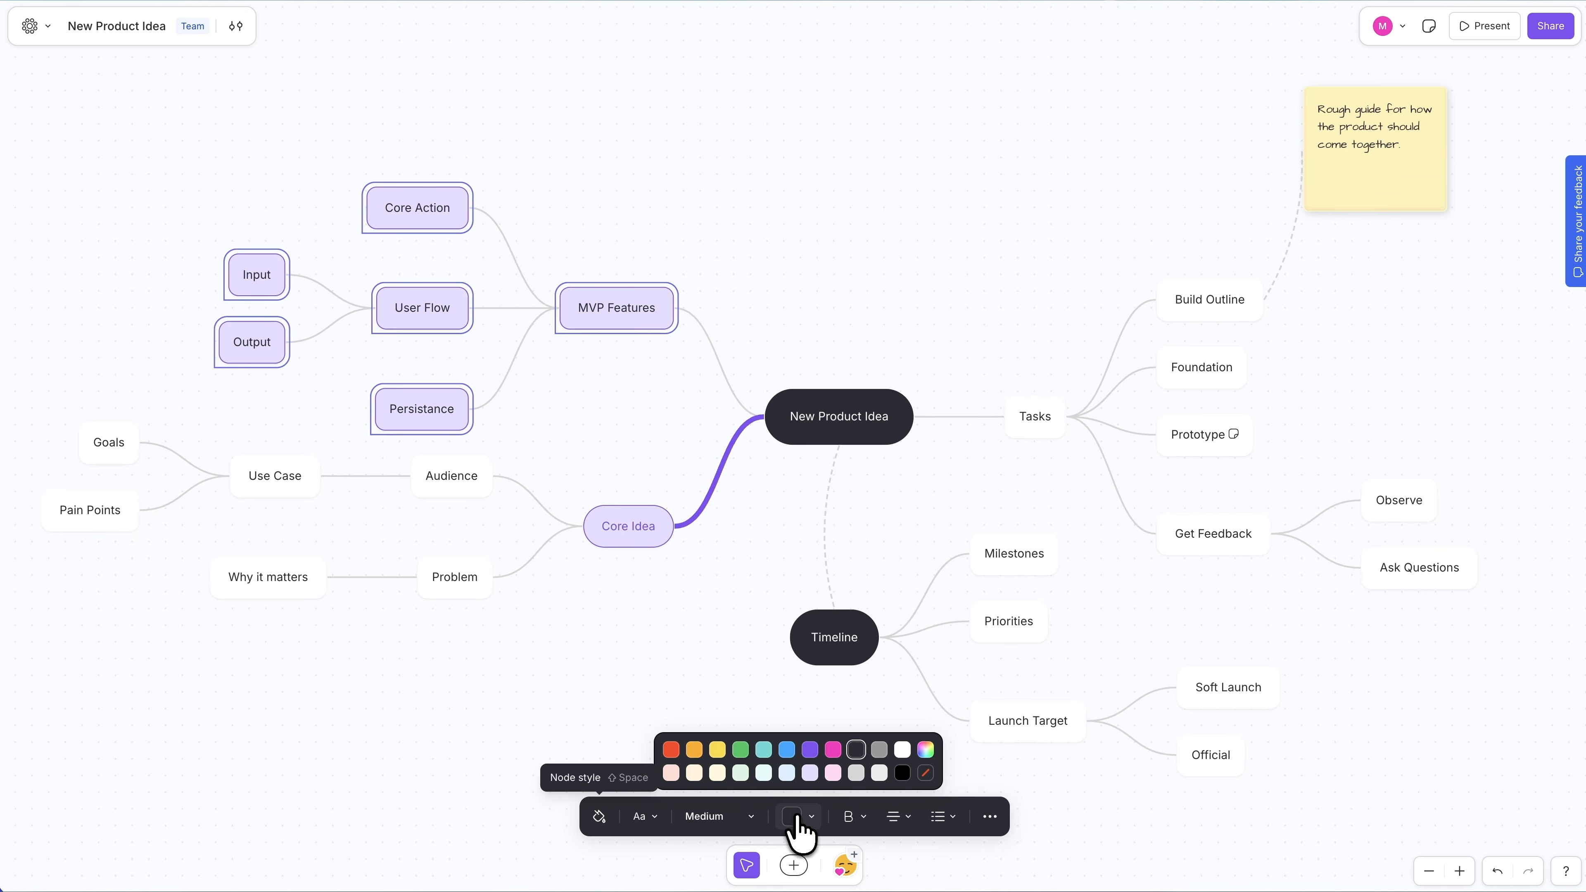
click(809, 749)
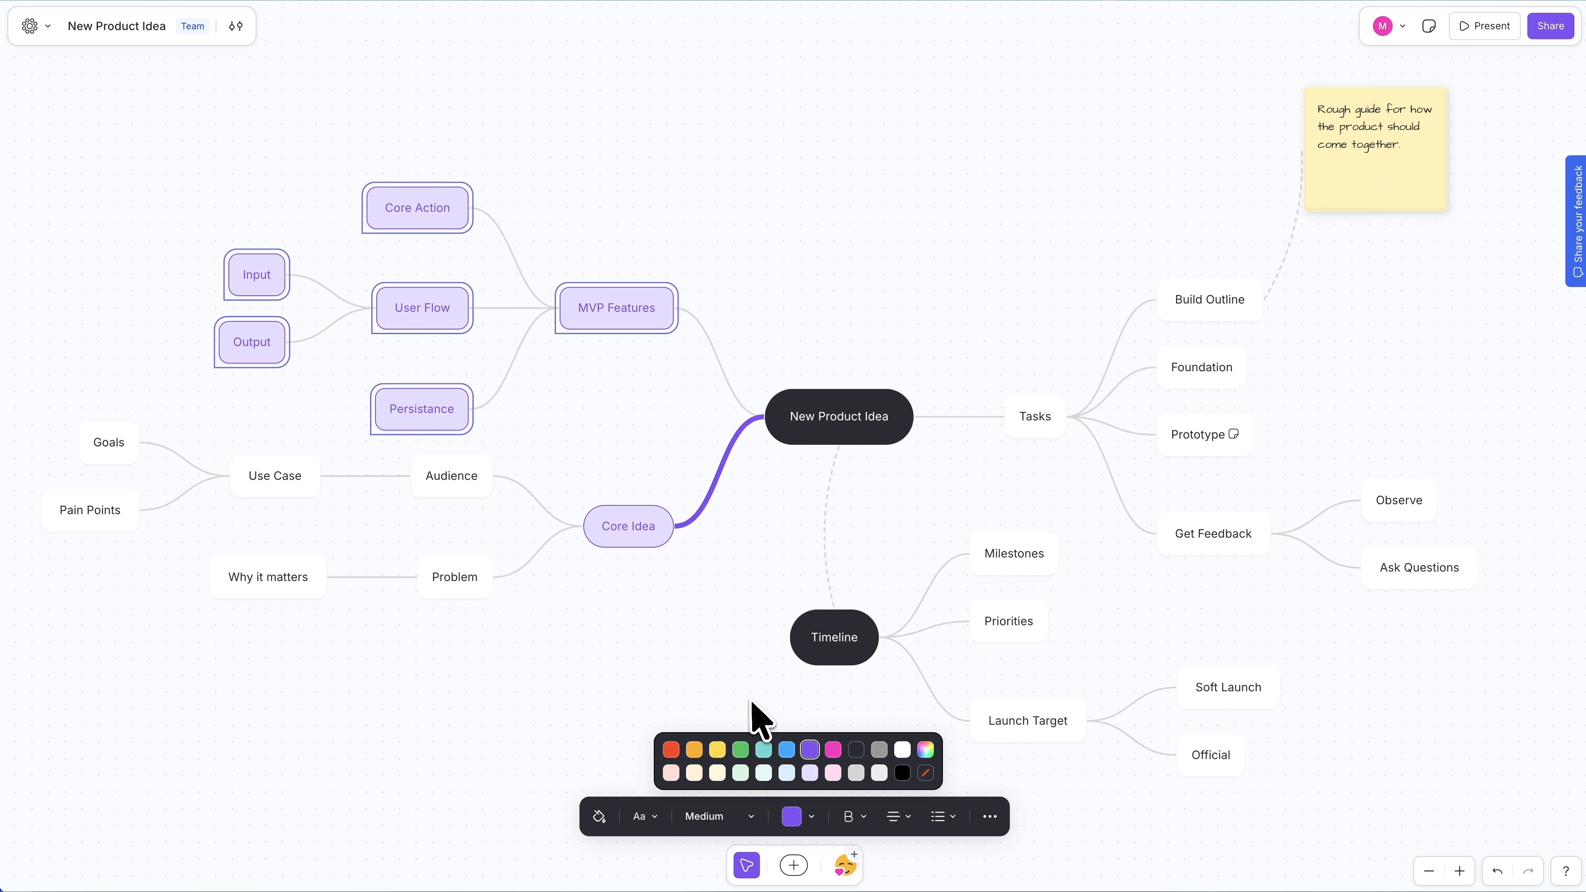
click(600, 817)
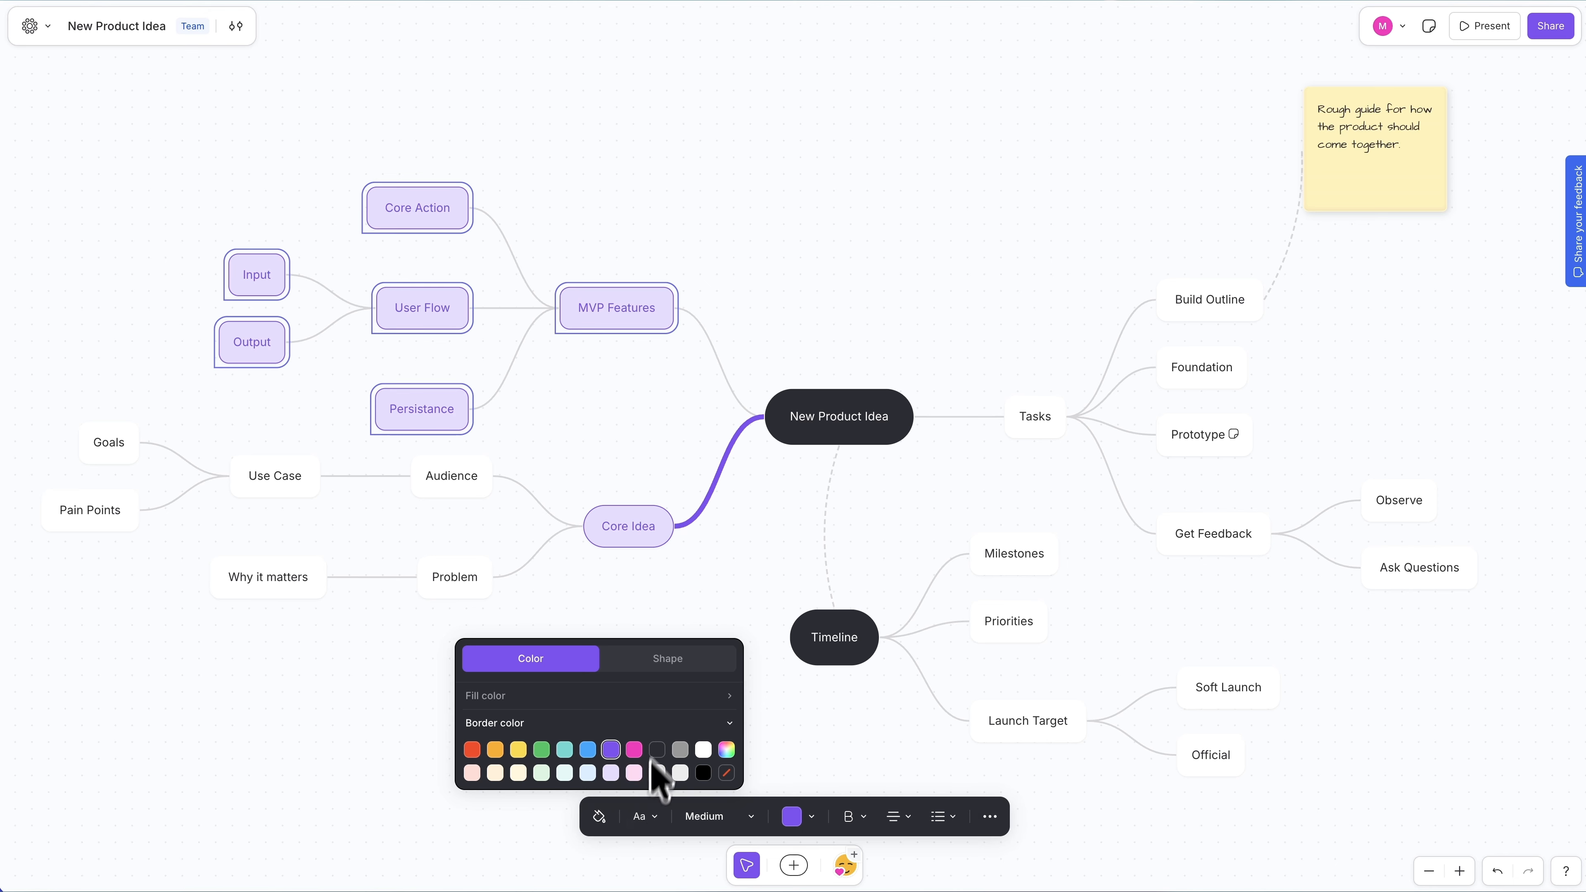
click(670, 660)
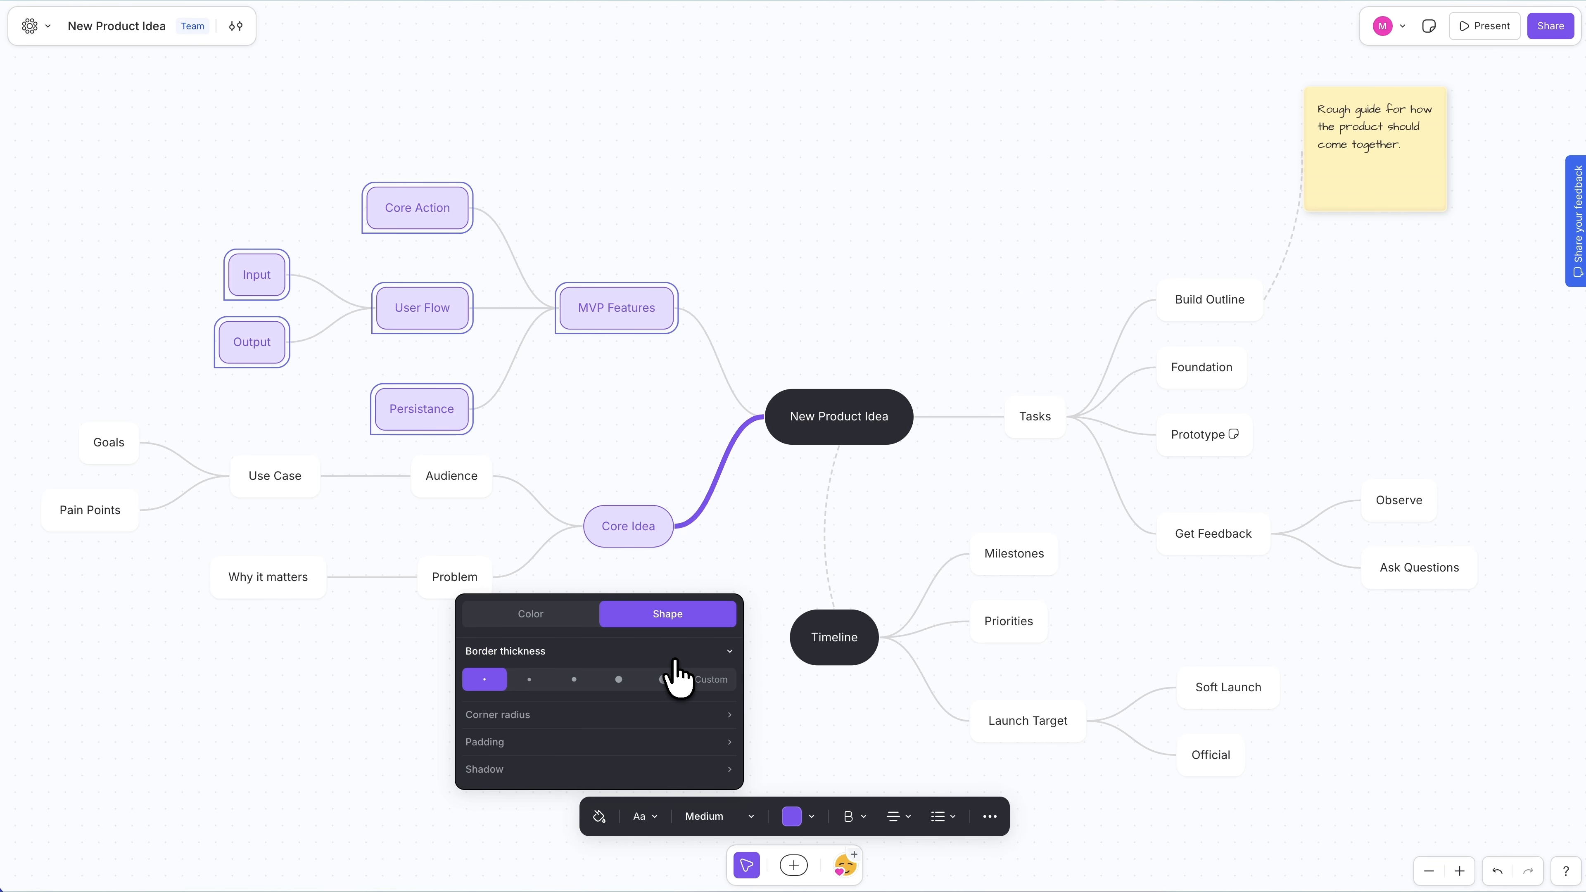
click(618, 717)
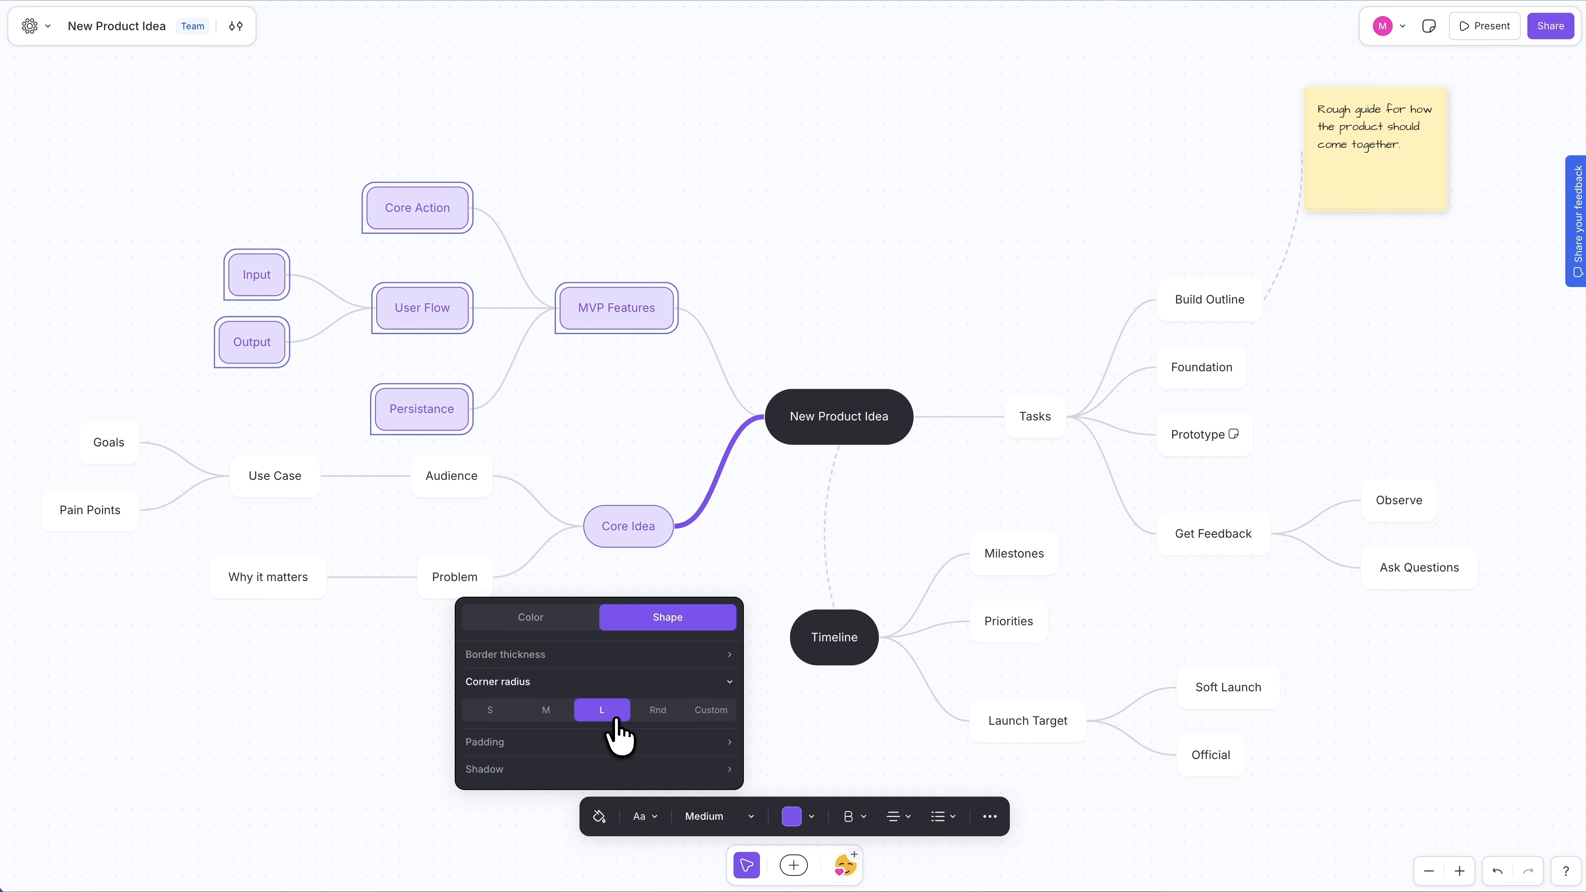
click(656, 711)
click(404, 697)
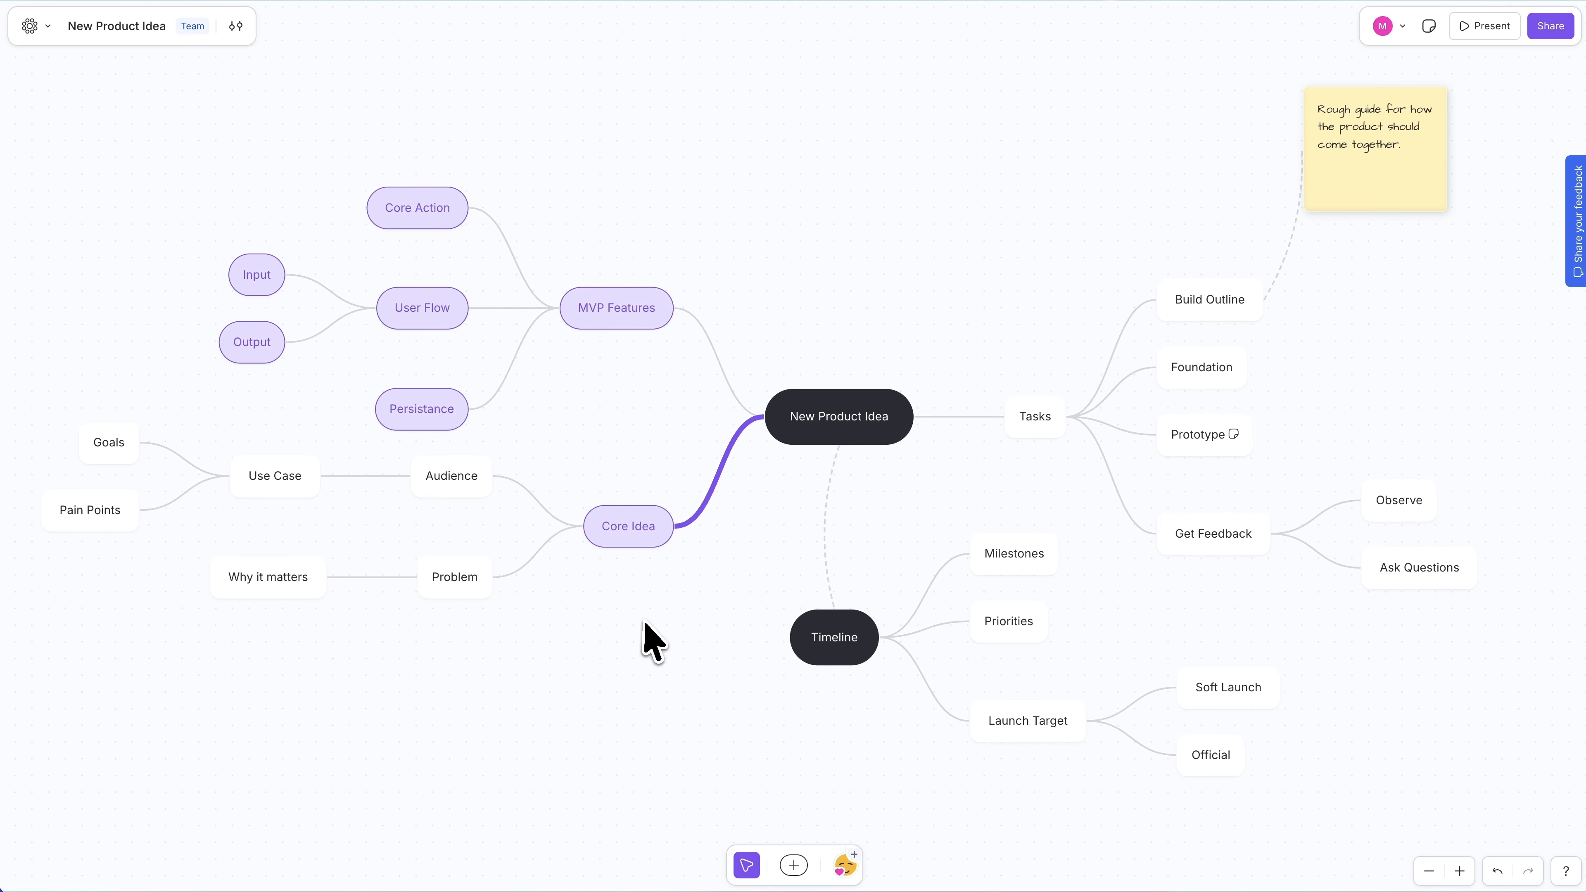
Try multi-selecting MVP Features with User Flow, and all first-, second- and third-level nodes in turn, leaving nothing selected.
click(604, 316)
shift+click(448, 324)
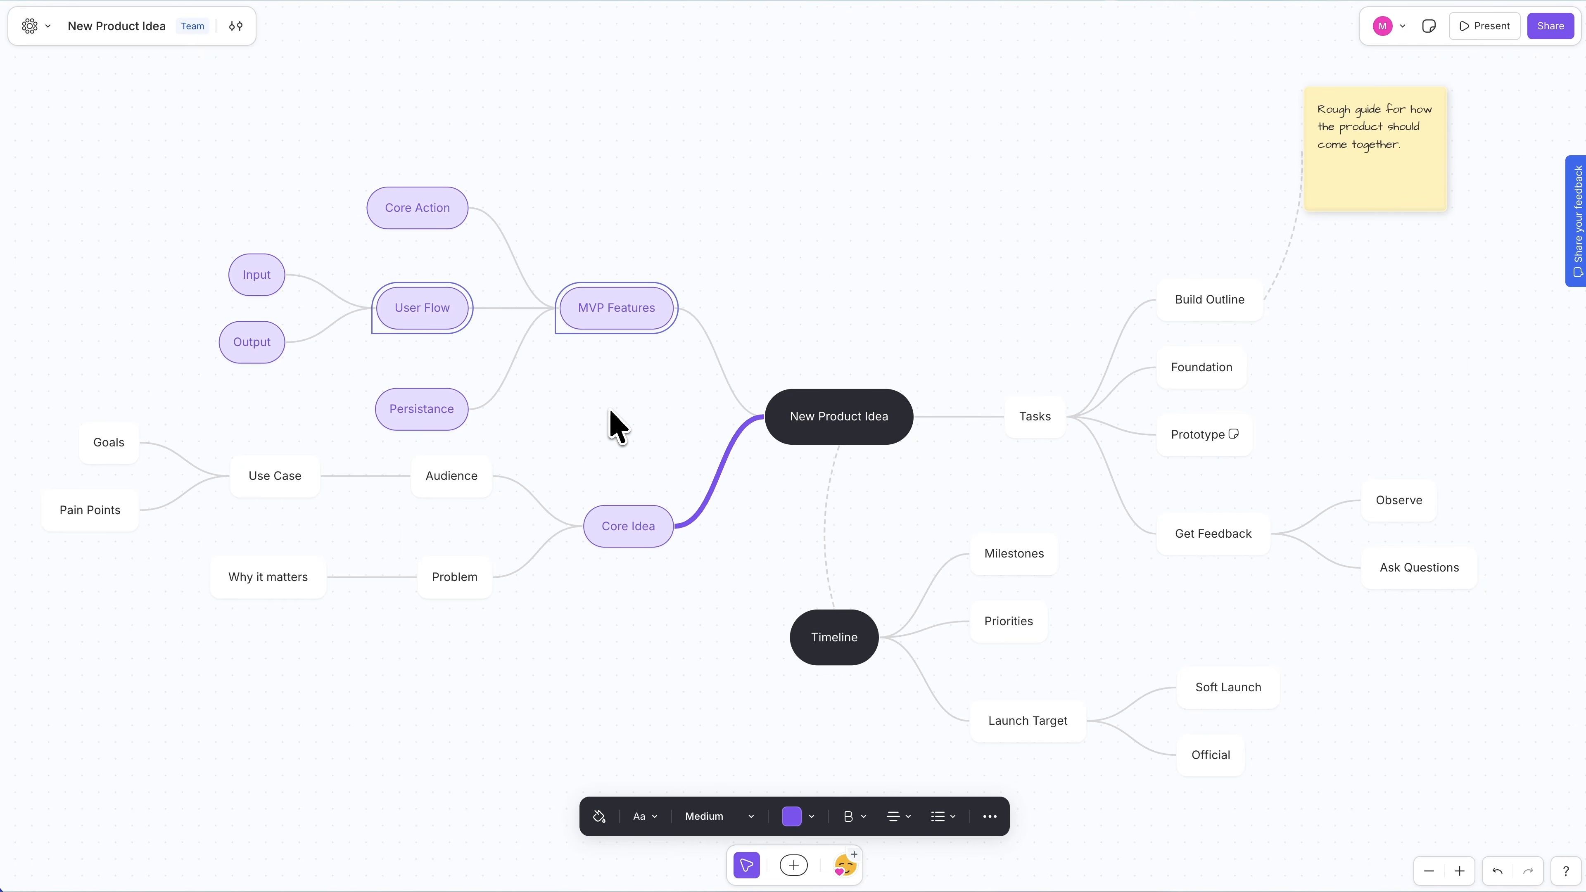
click(610, 426)
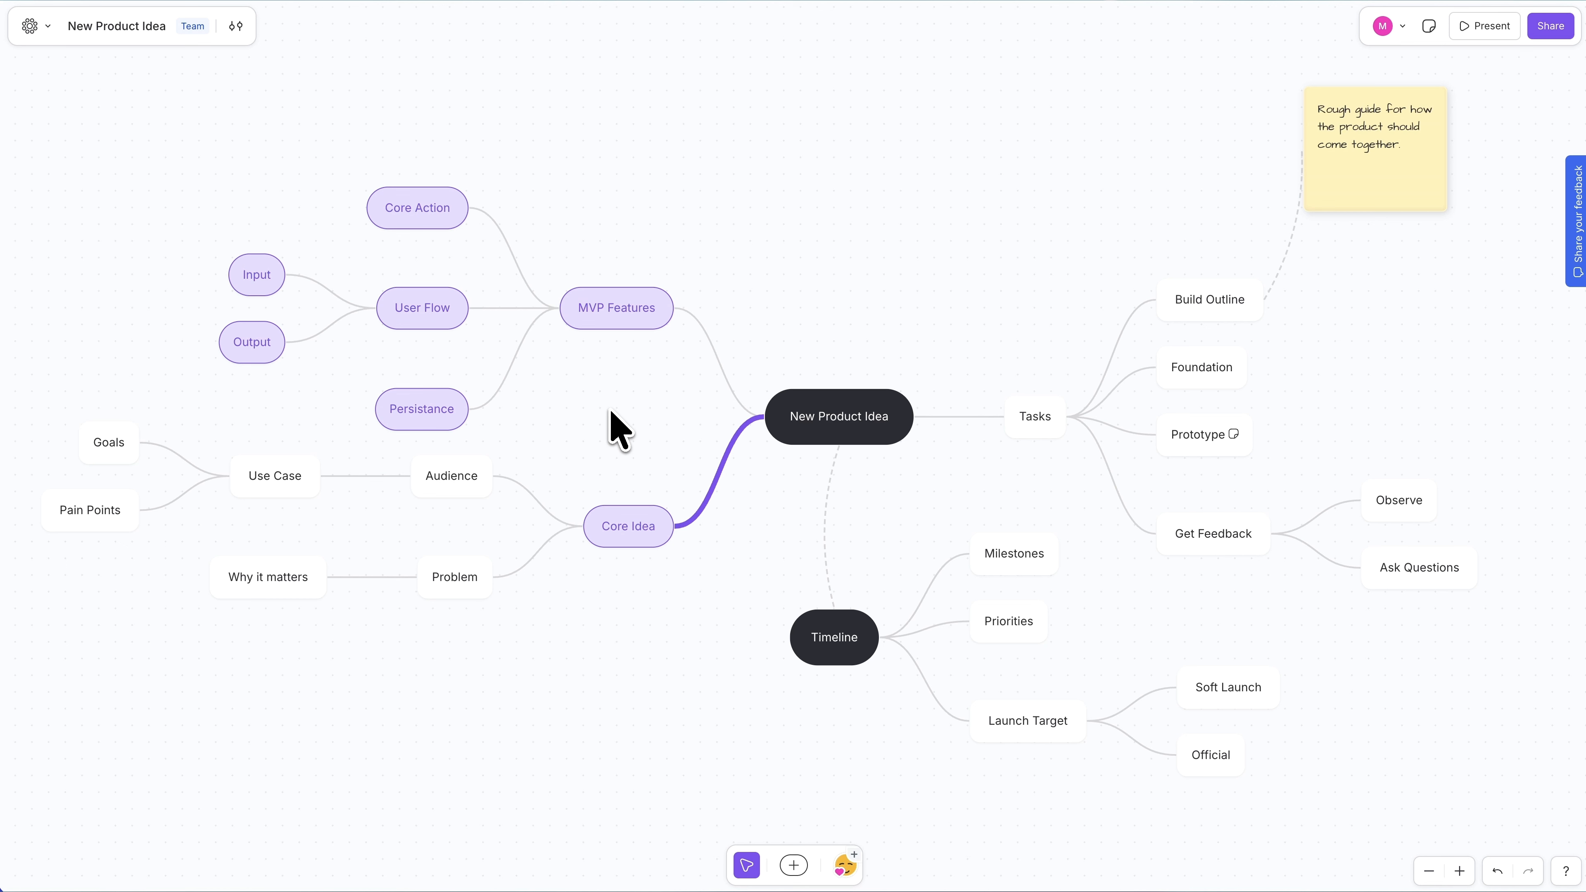
key(1)
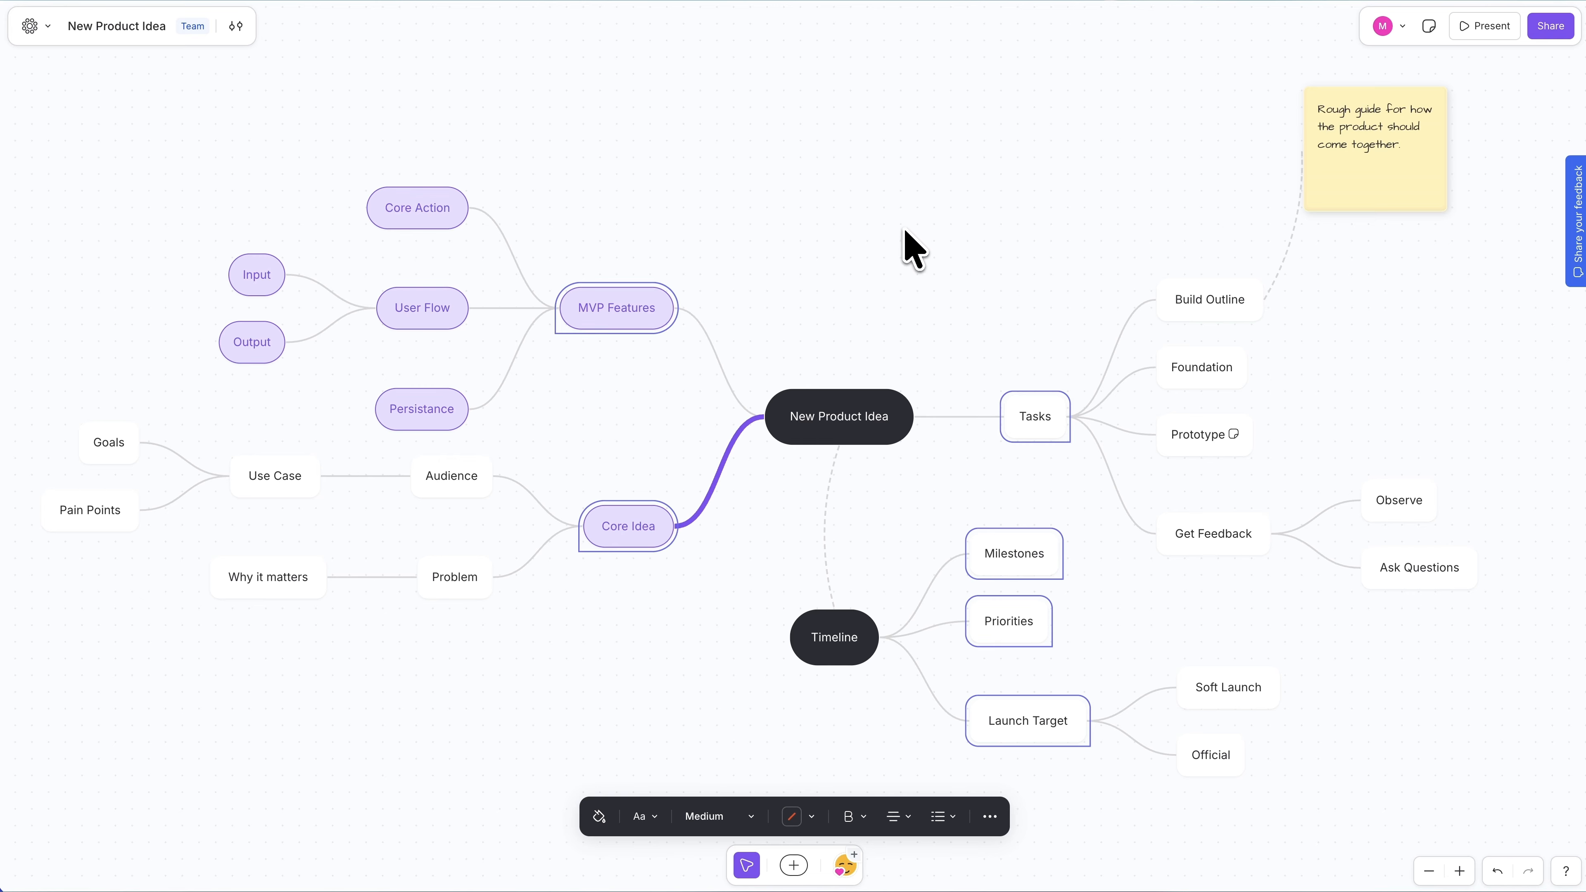
key(2)
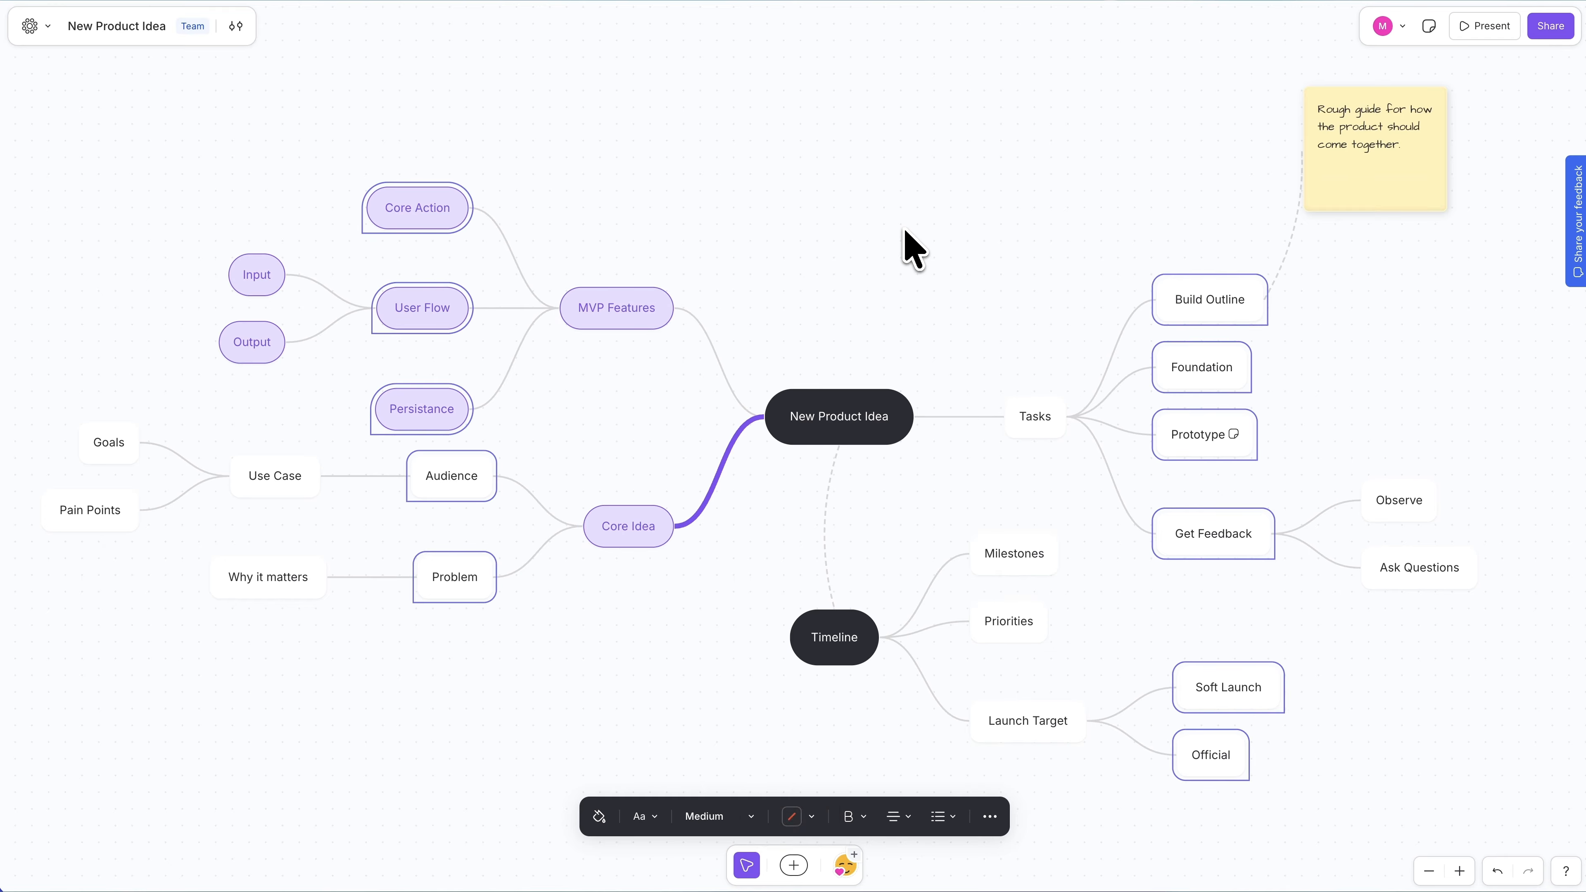
key(3)
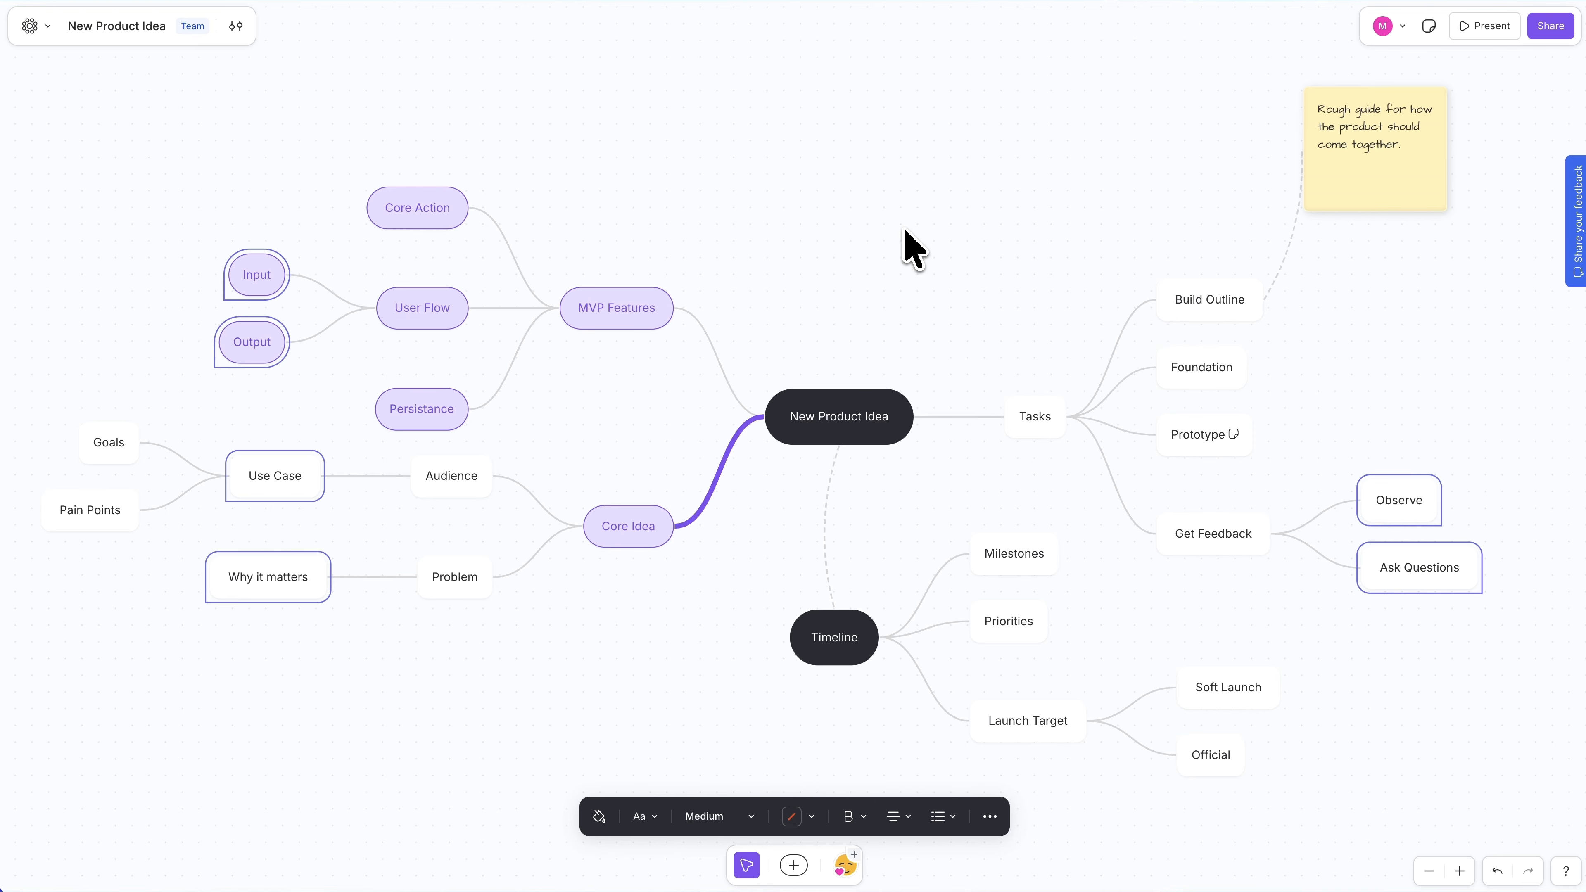
click(905, 230)
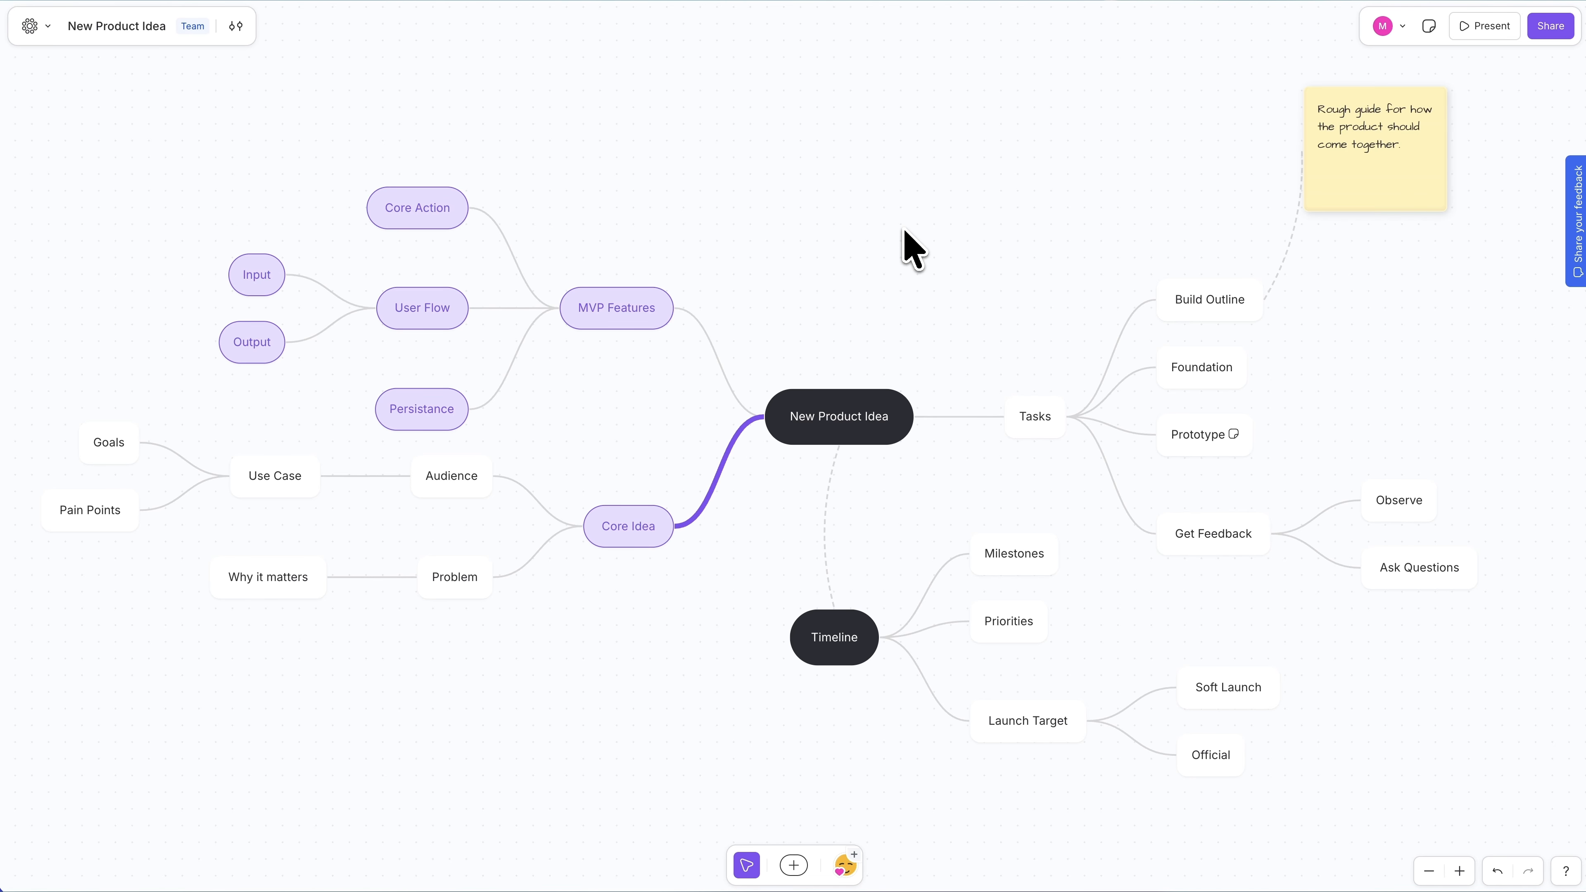
Copy the style of the Core Idea node.
click(632, 535)
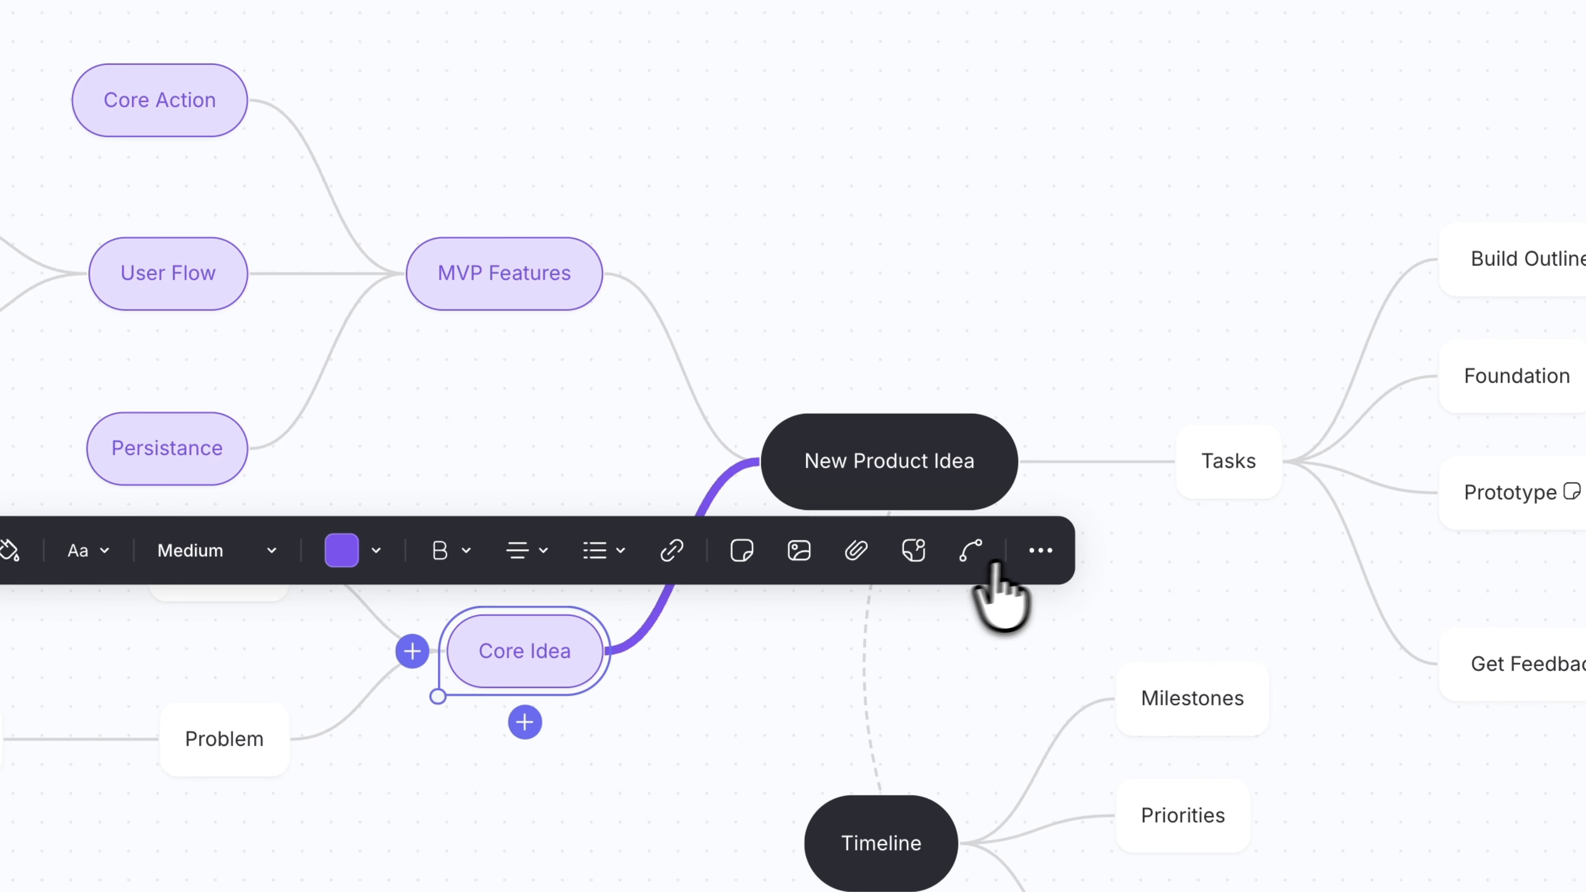
click(1040, 550)
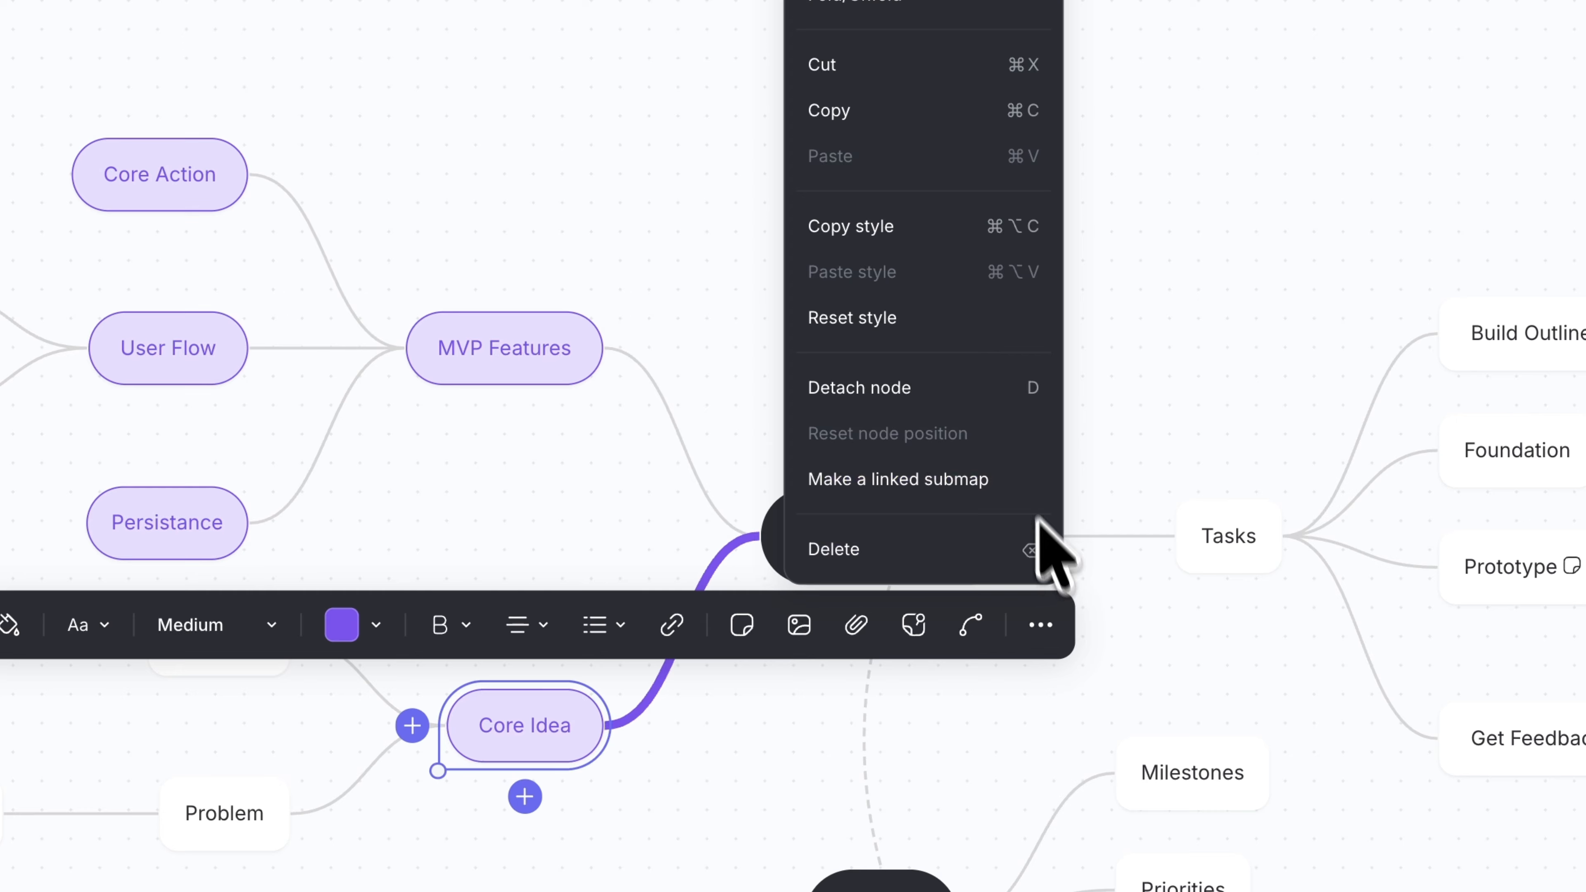
click(930, 231)
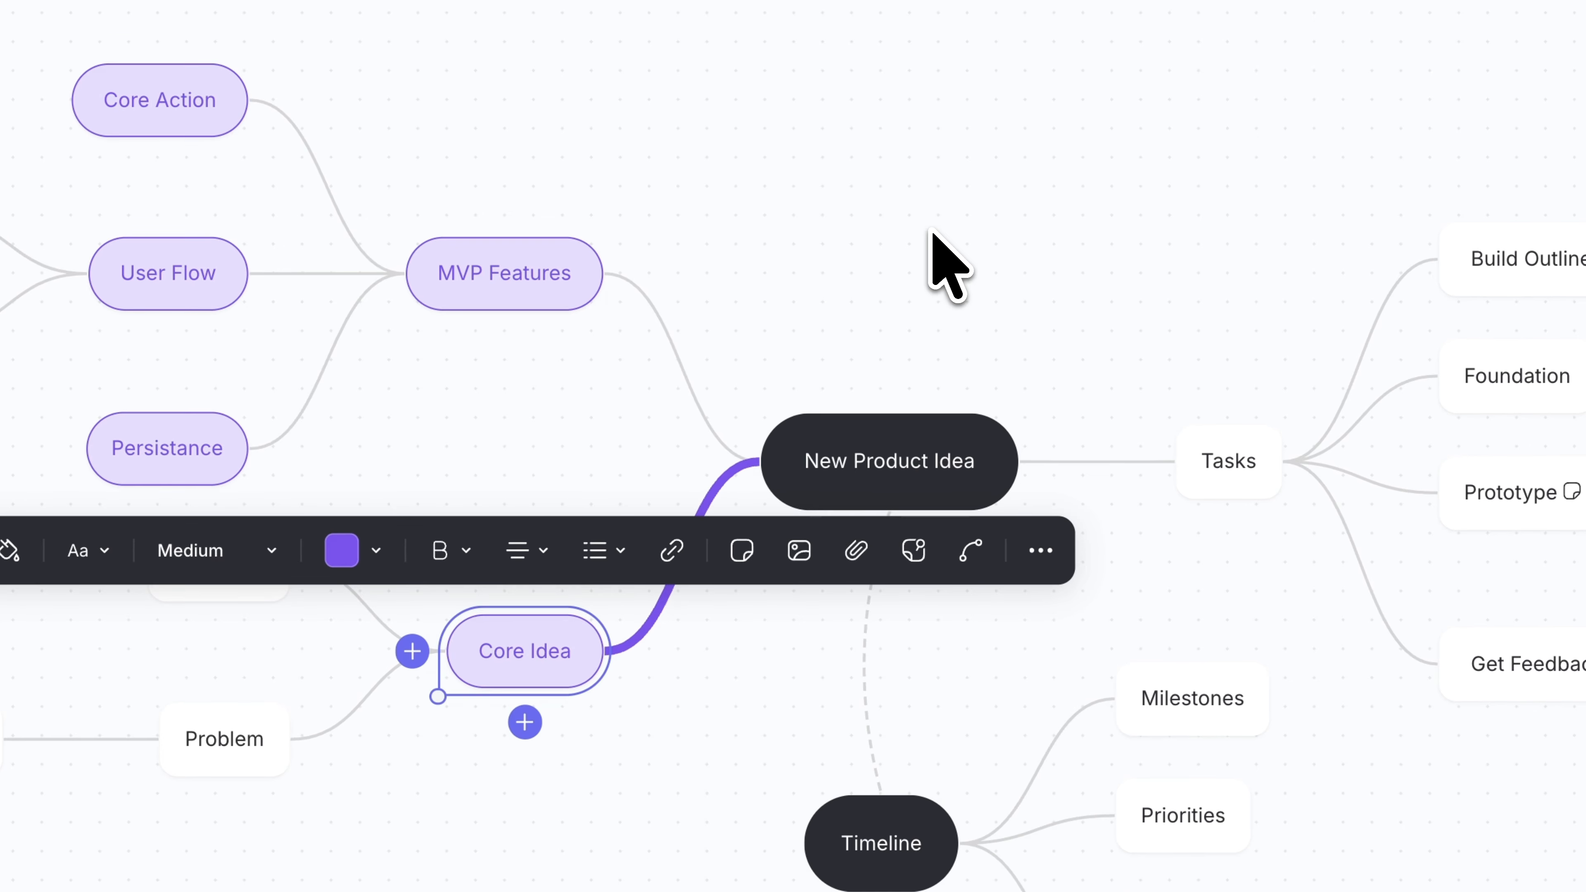
click(1033, 196)
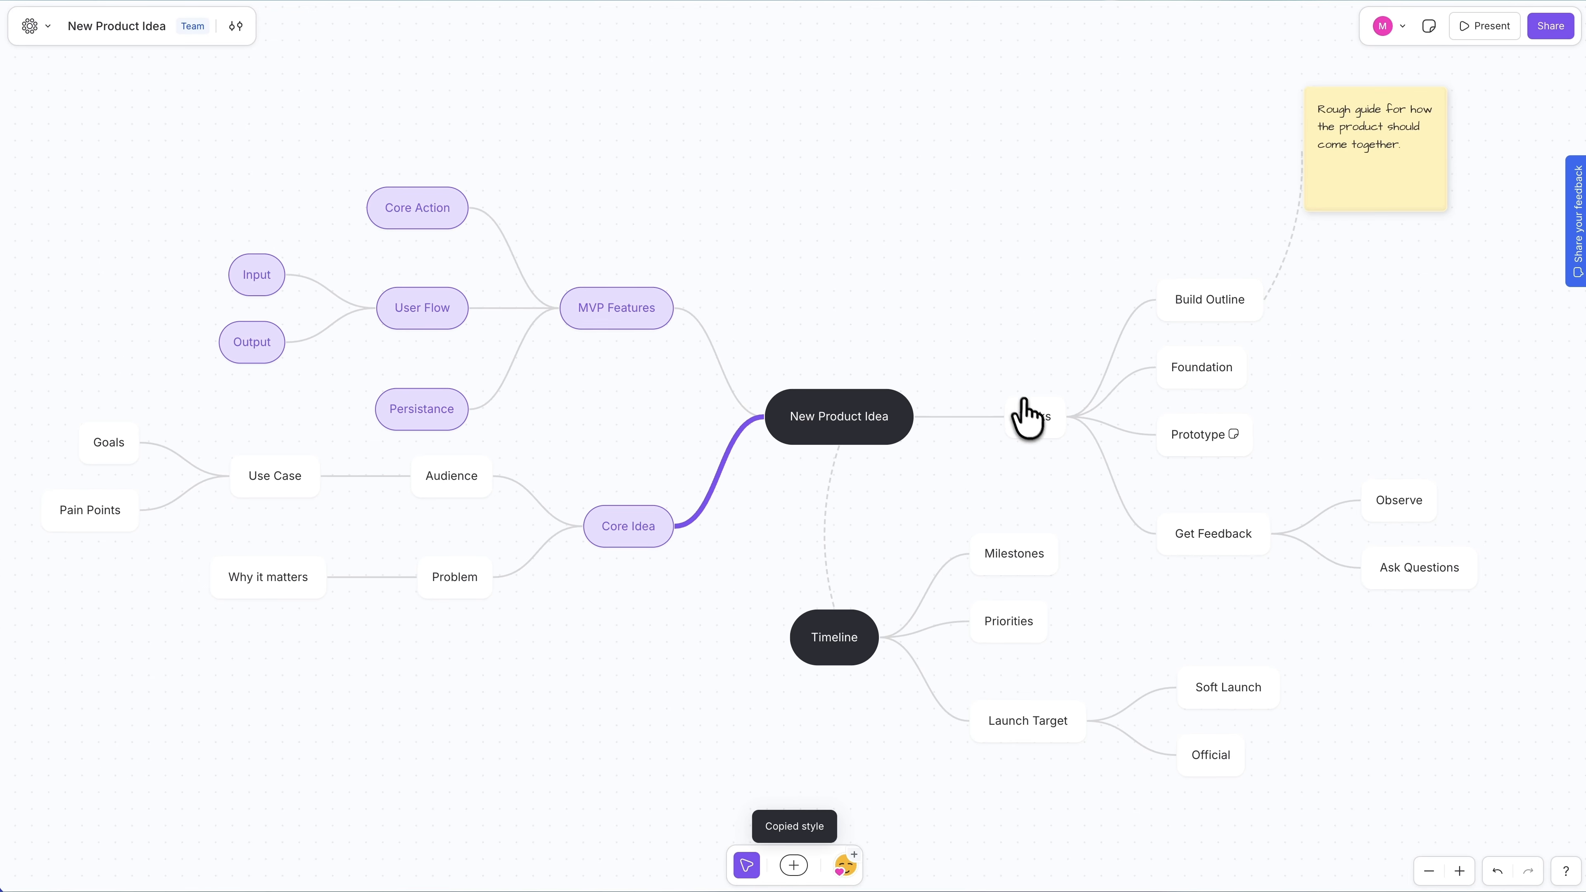
Paste the copied style onto Tasks, Build Outline, Foundation, Prototype, Get Feedback, Observe and Ask Questions.
click(1025, 419)
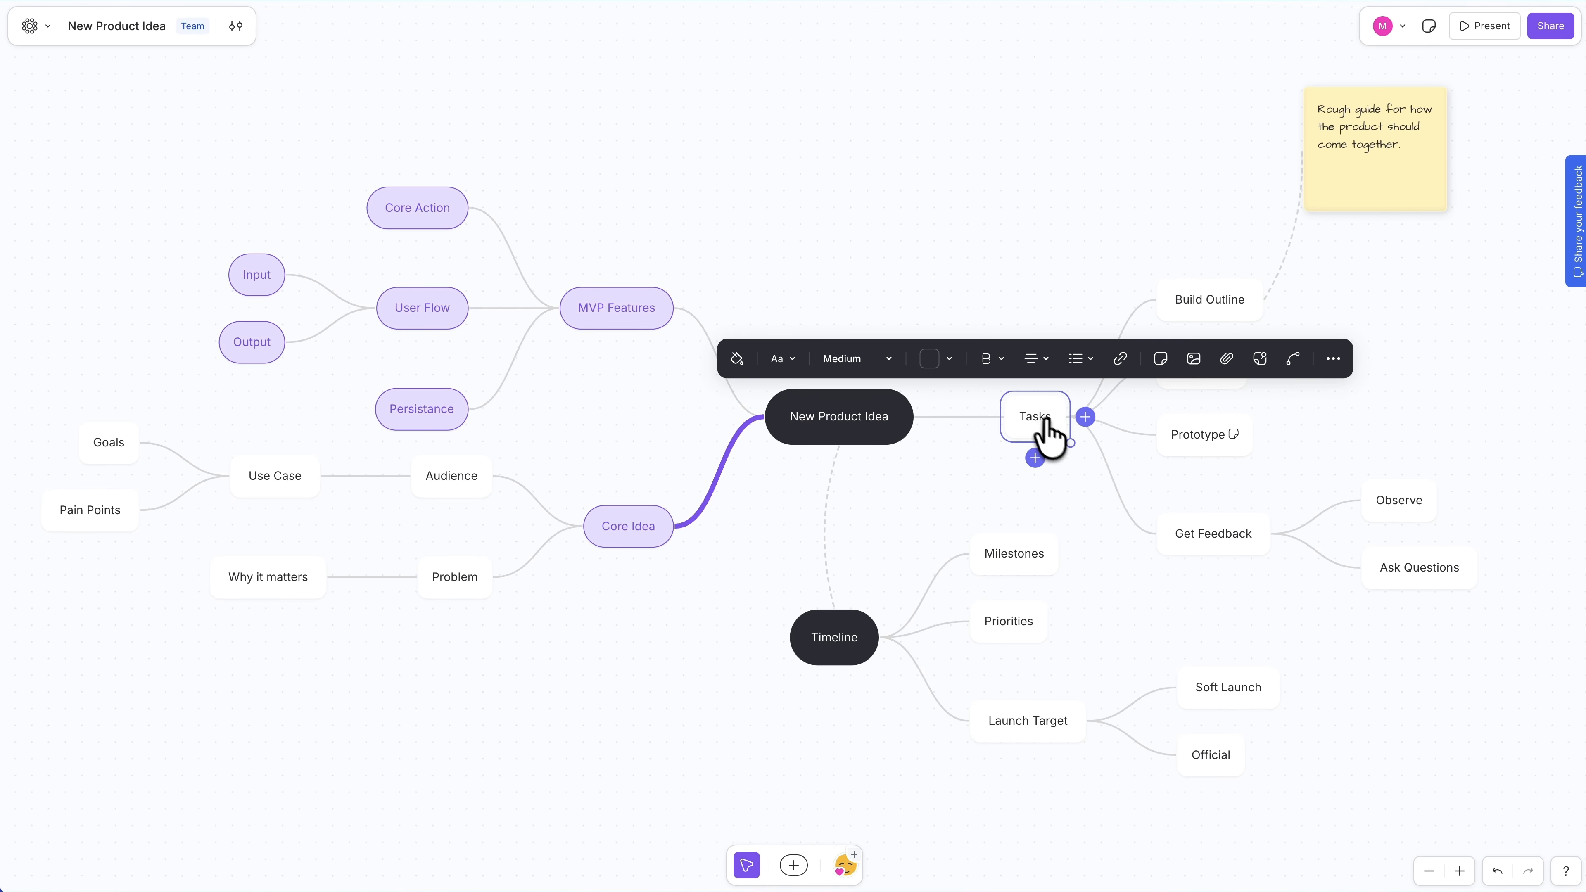
shift+click(1204, 310)
shift+click(1201, 376)
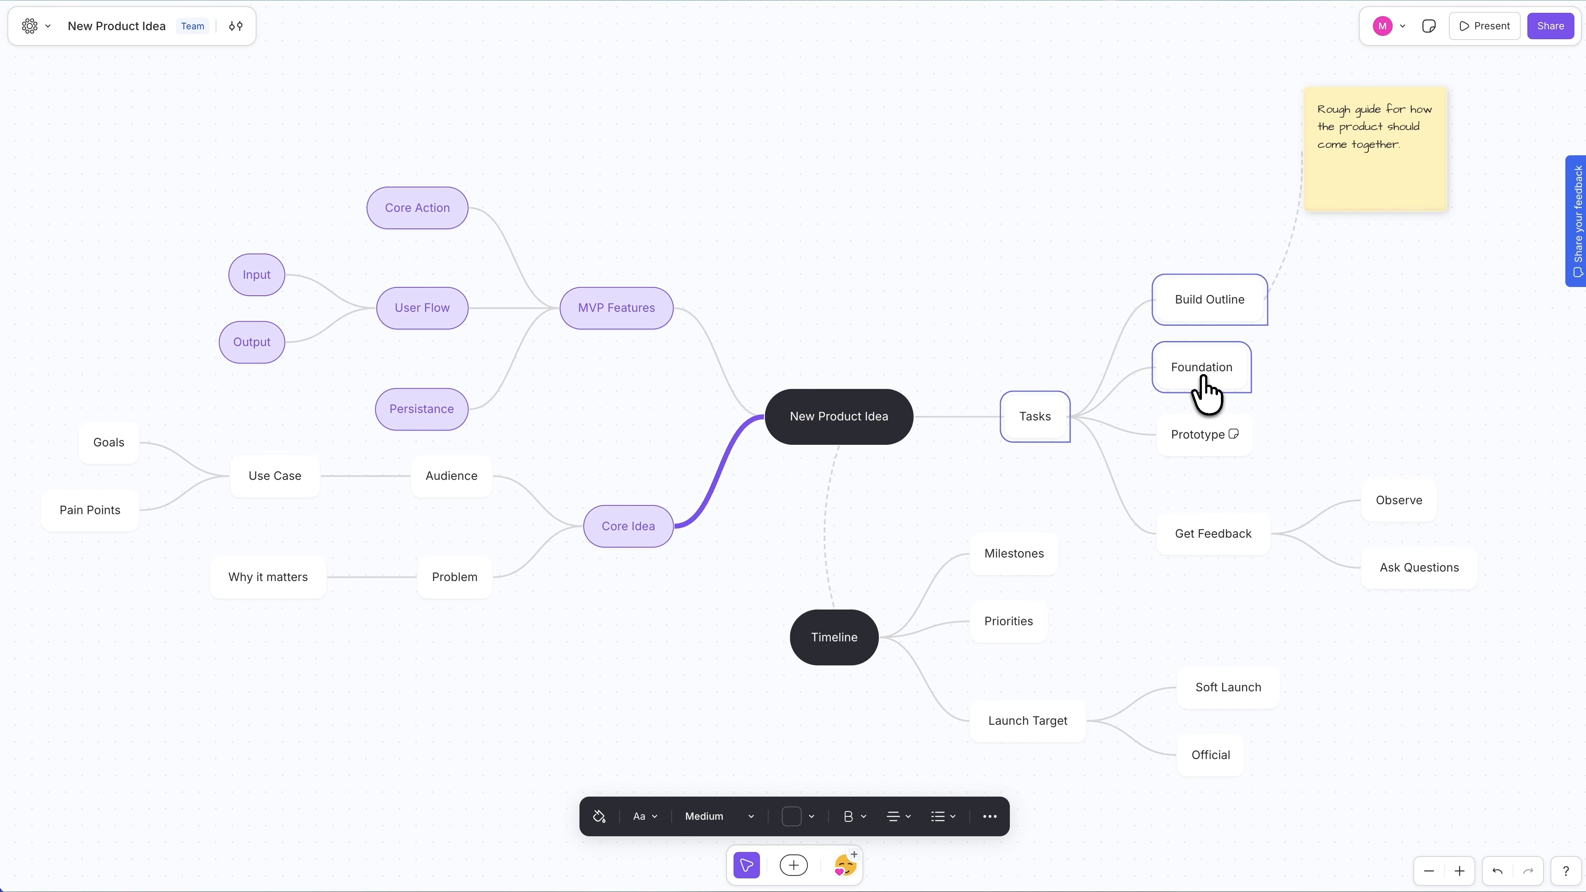
shift+click(1205, 449)
shift+click(1221, 543)
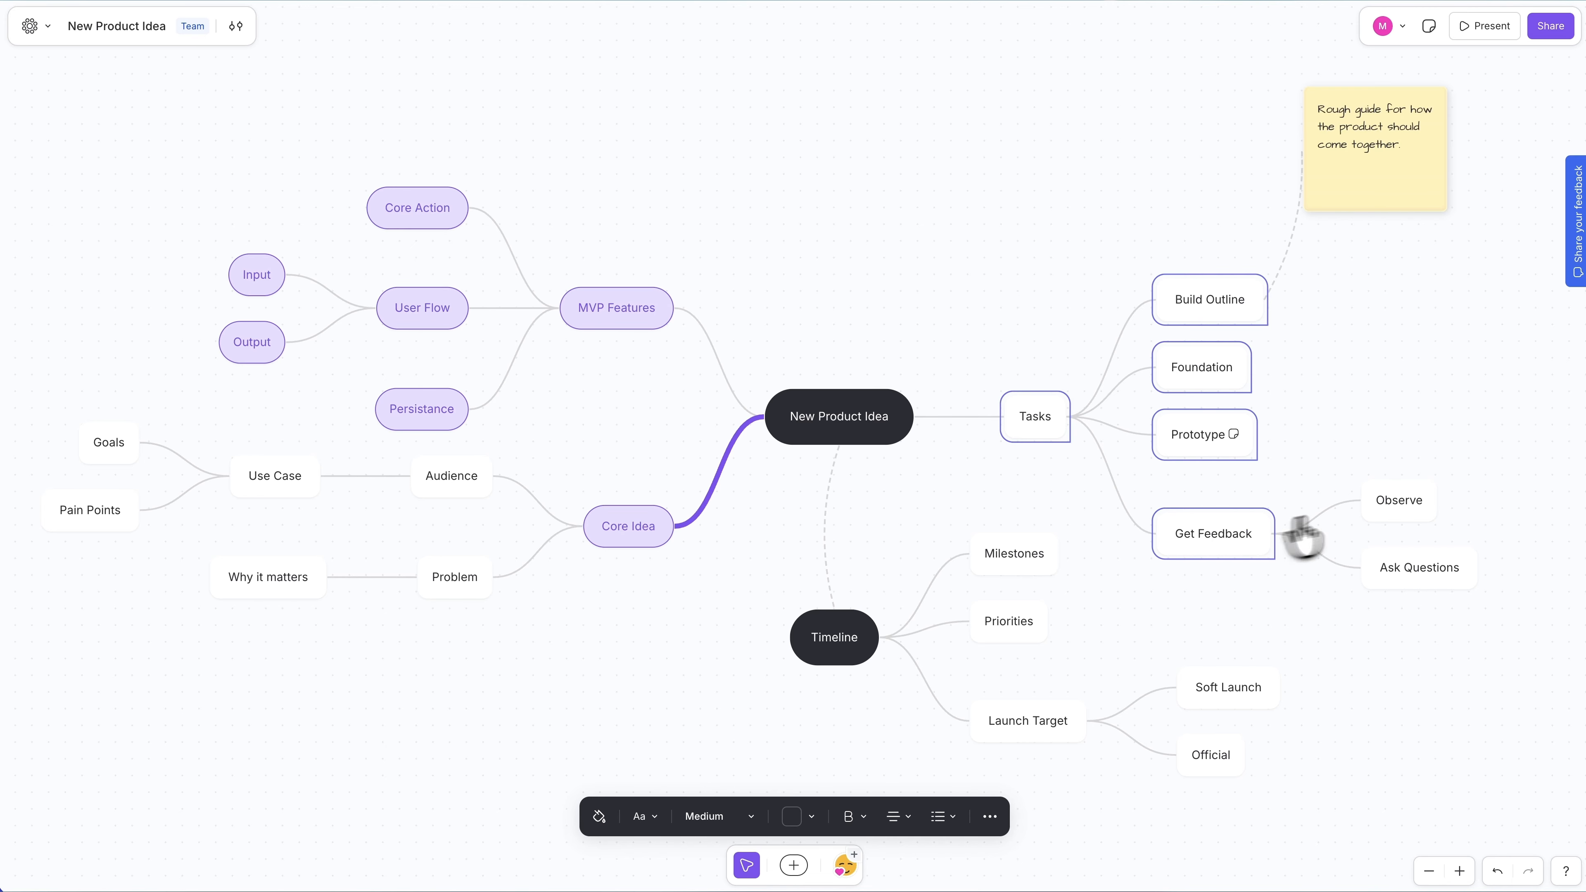
shift+click(1398, 509)
shift+click(1408, 574)
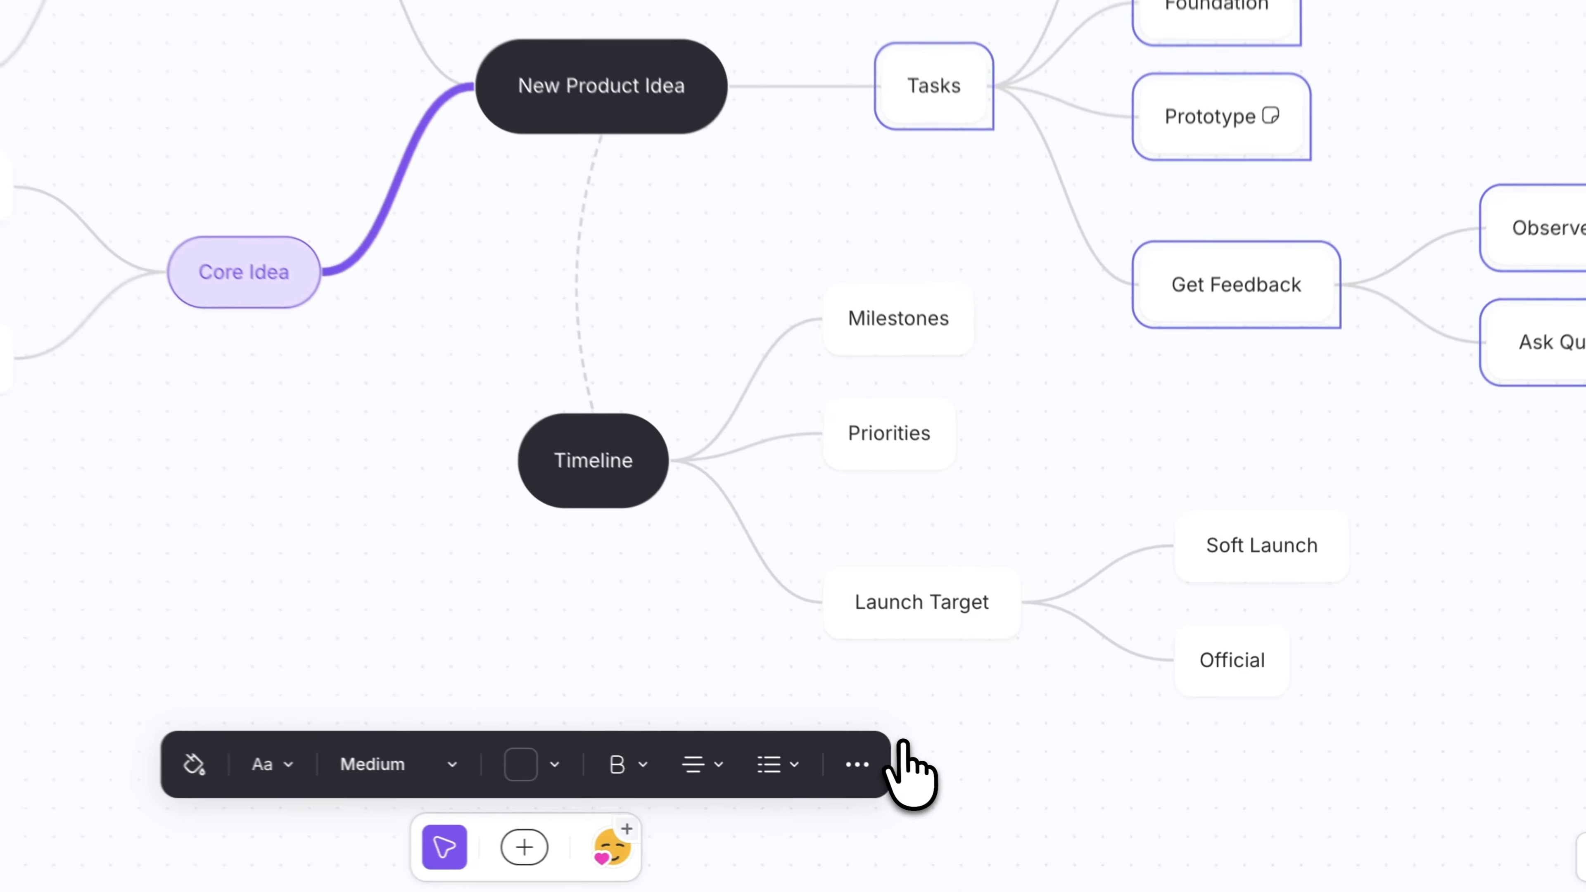
click(857, 764)
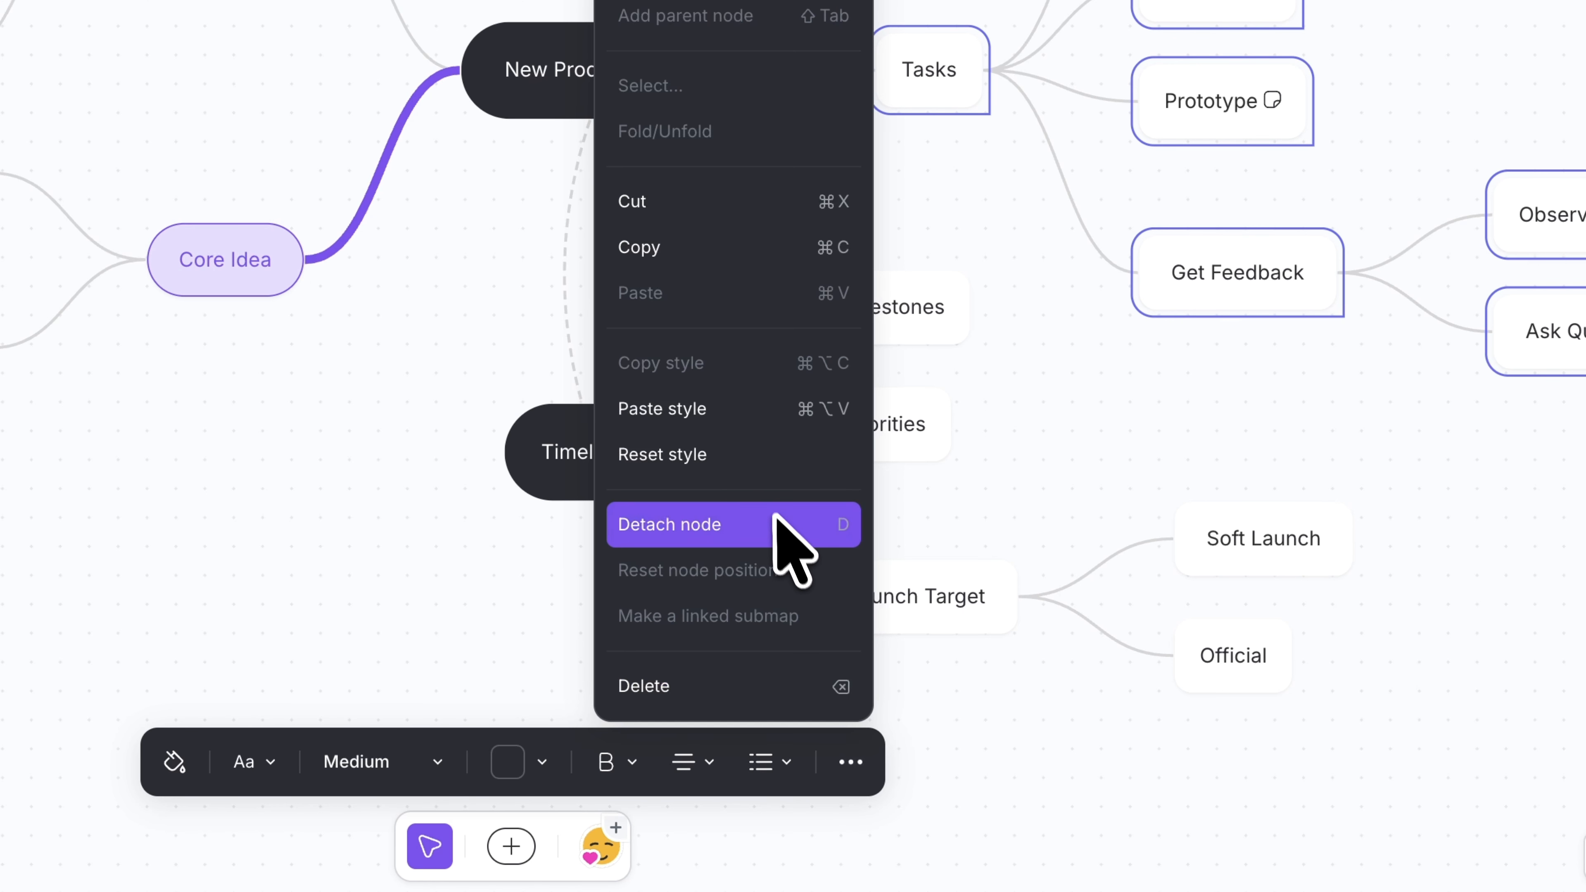
click(749, 409)
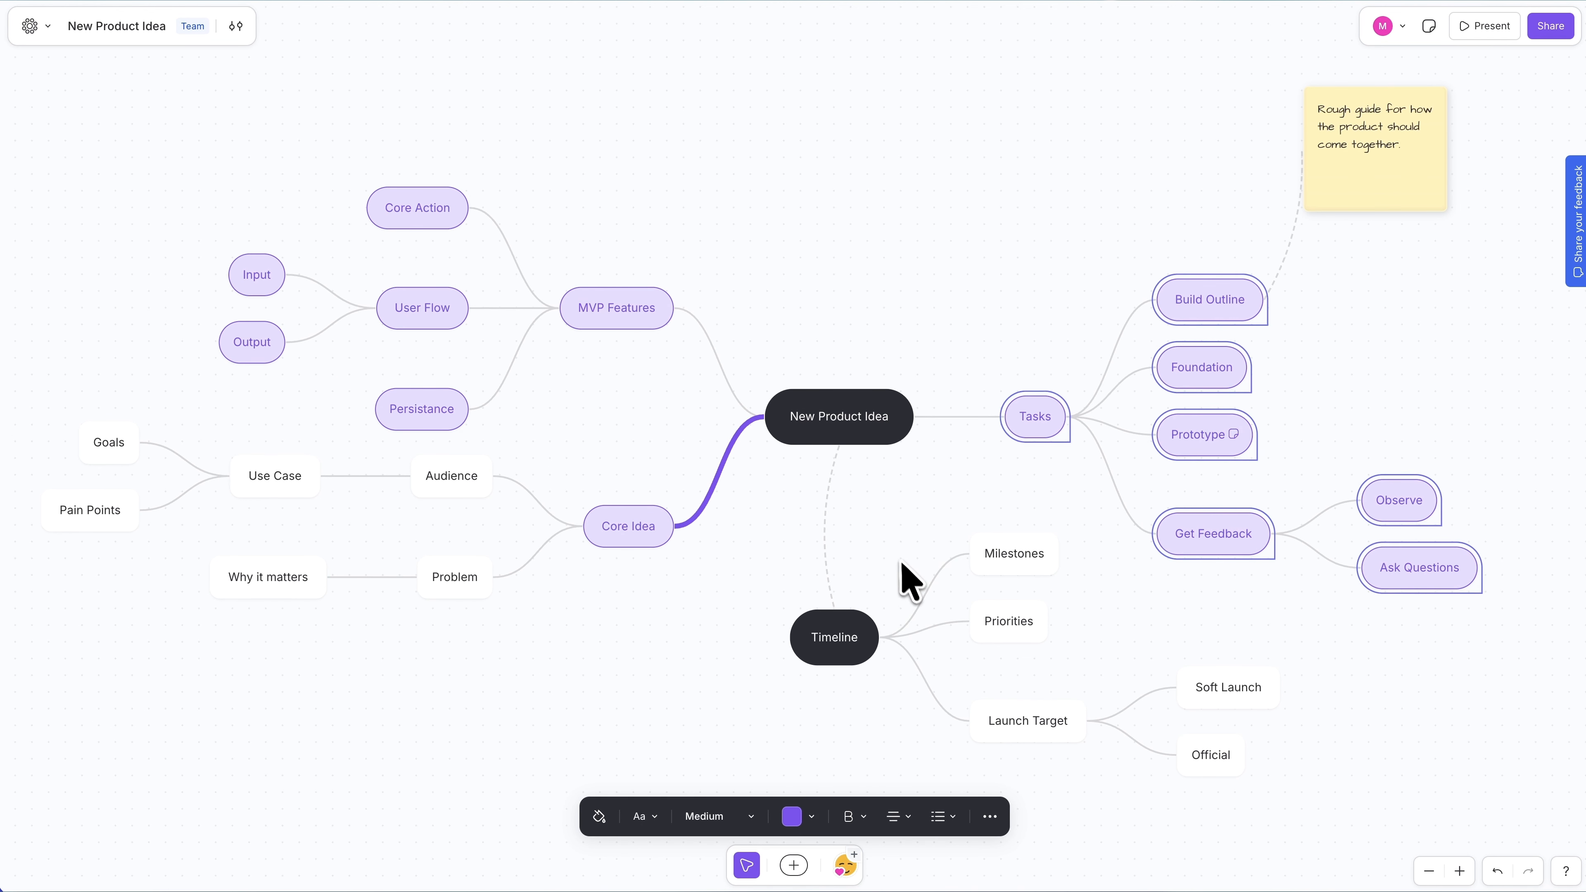
click(891, 547)
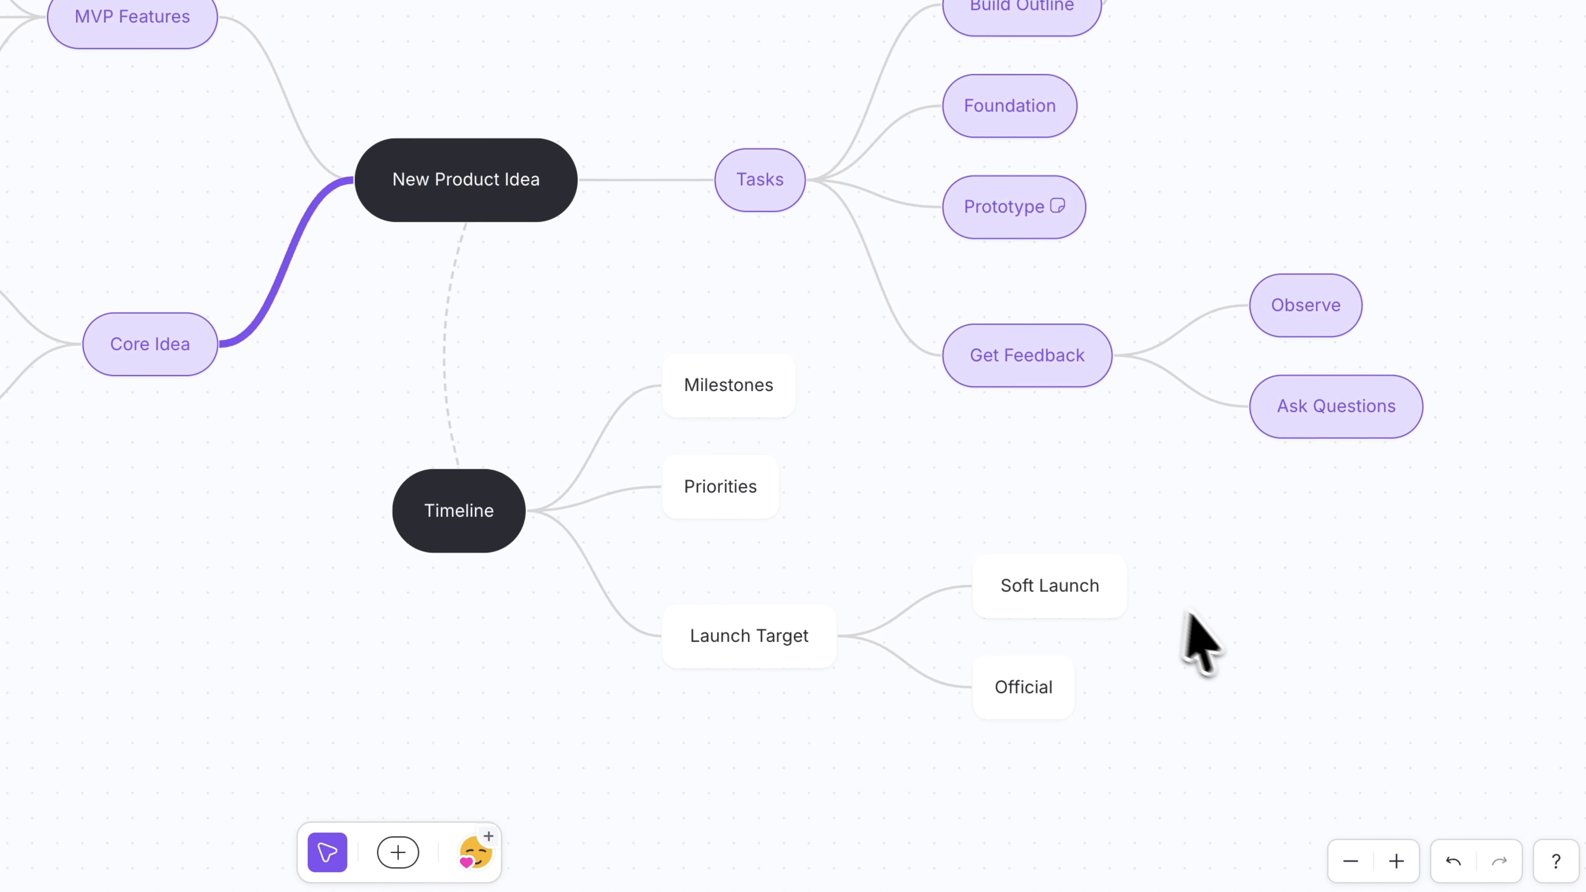
Look through the list of keyboard shortcuts and close it.
click(1555, 861)
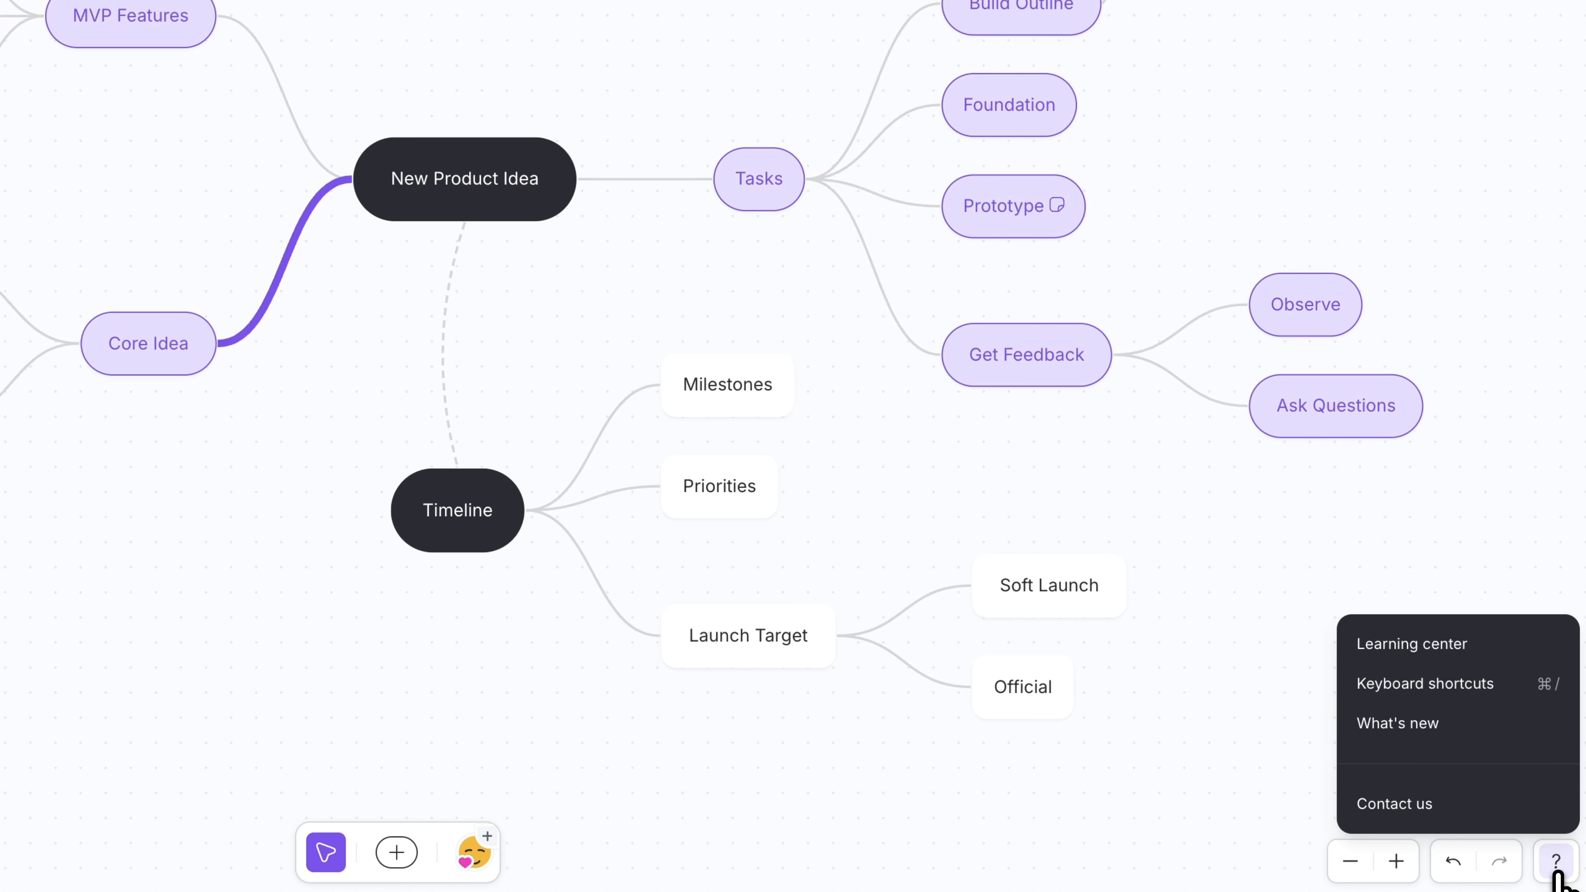
click(1486, 686)
scroll(1001, 496, down, 10)
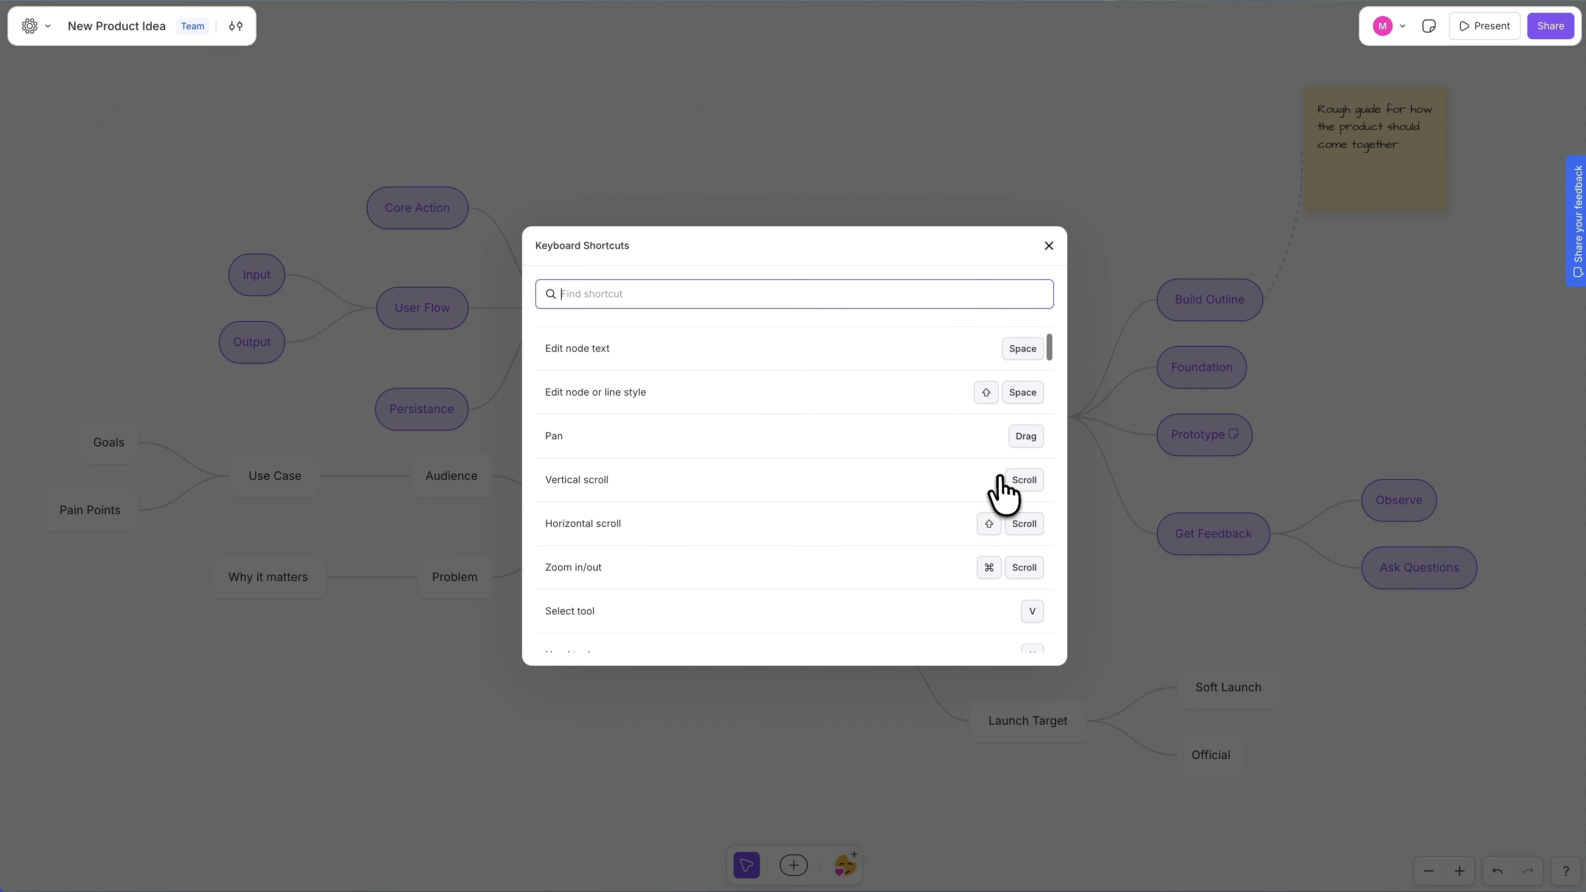
scroll(1001, 497, down, 3)
scroll(1001, 496, up, 5)
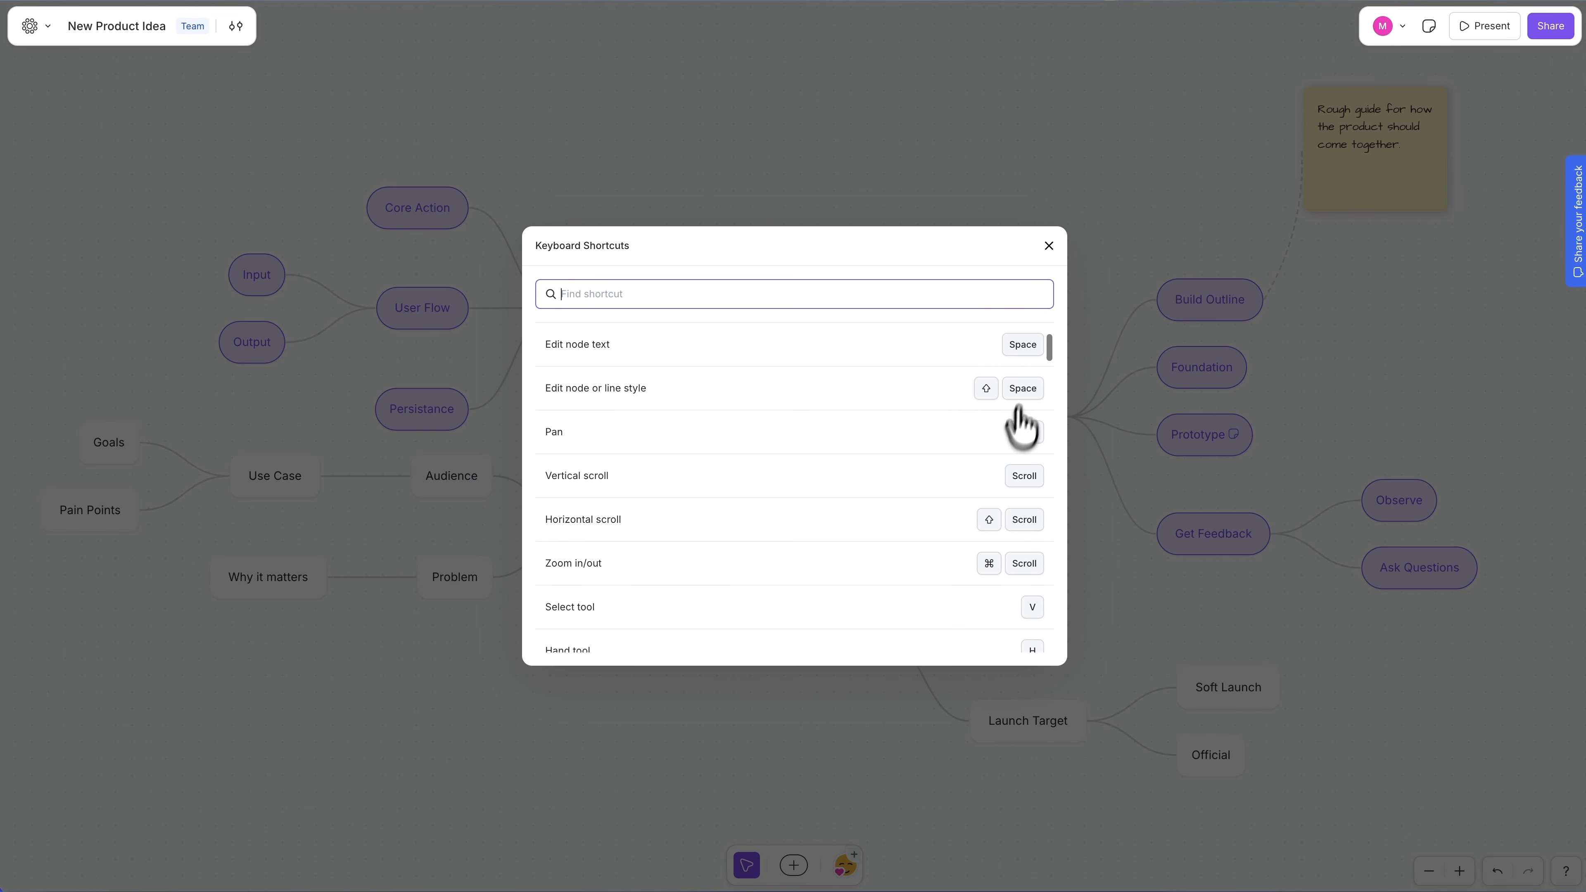
click(1048, 246)
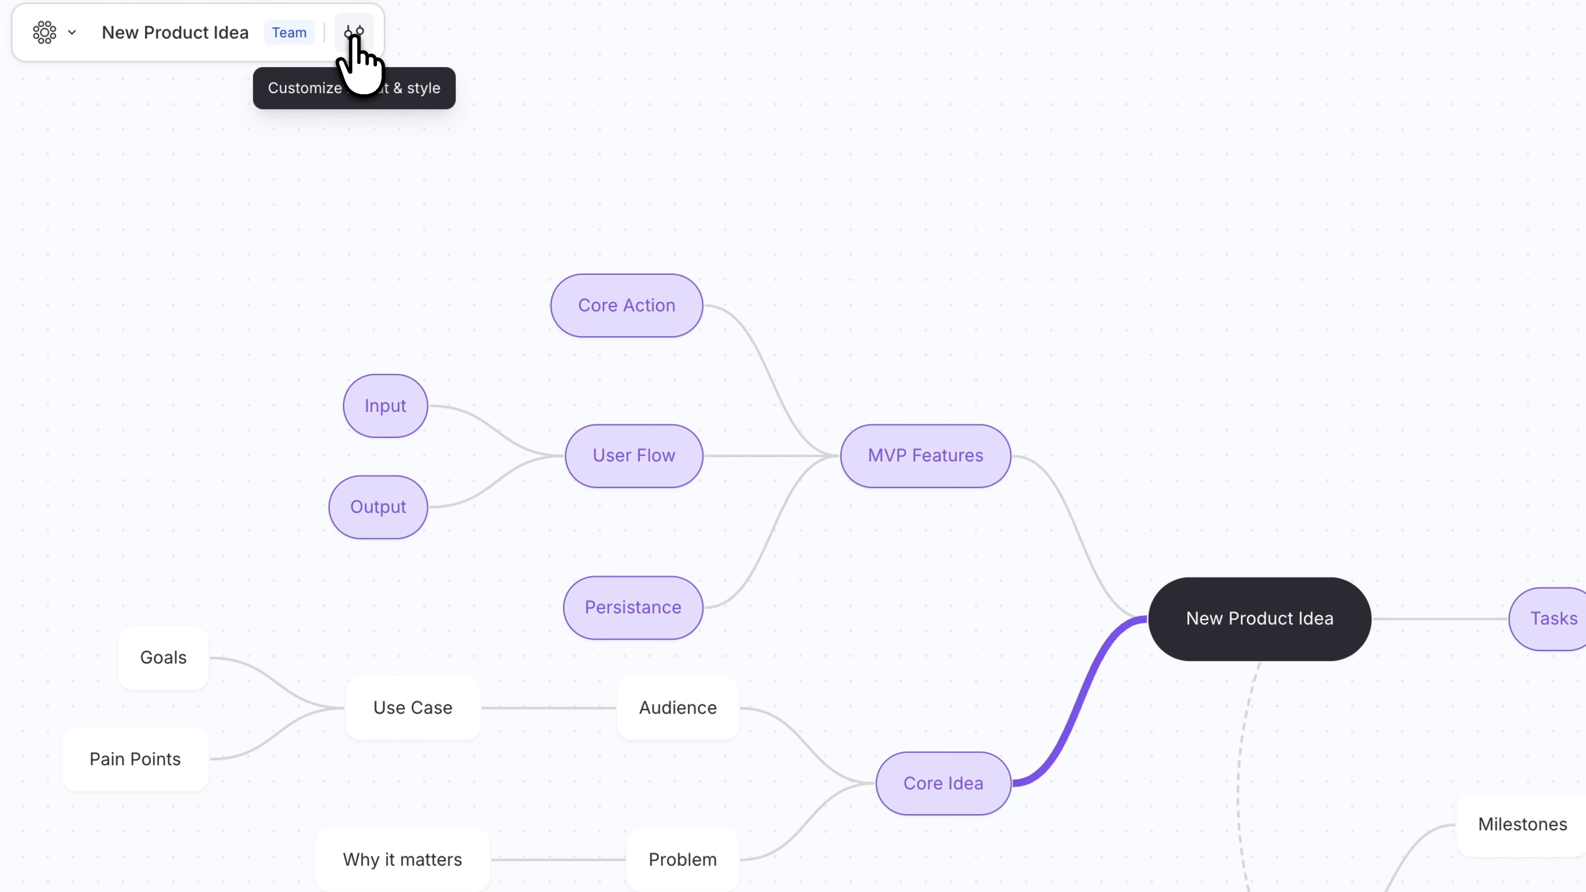
Look through the map-wide layout, color, text and shape settings.
click(354, 33)
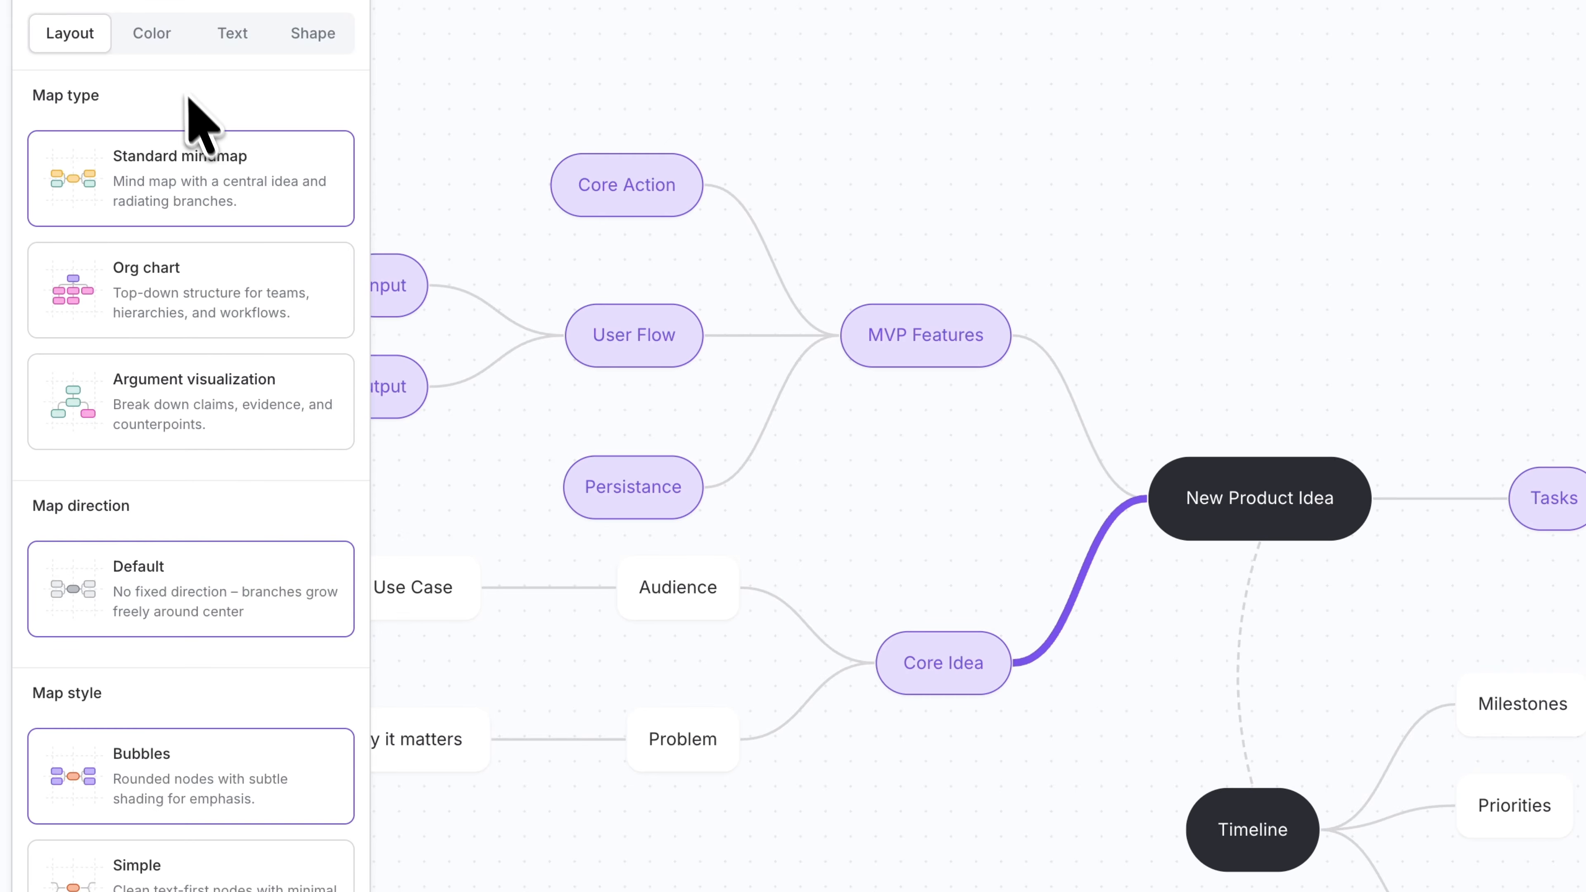
click(161, 40)
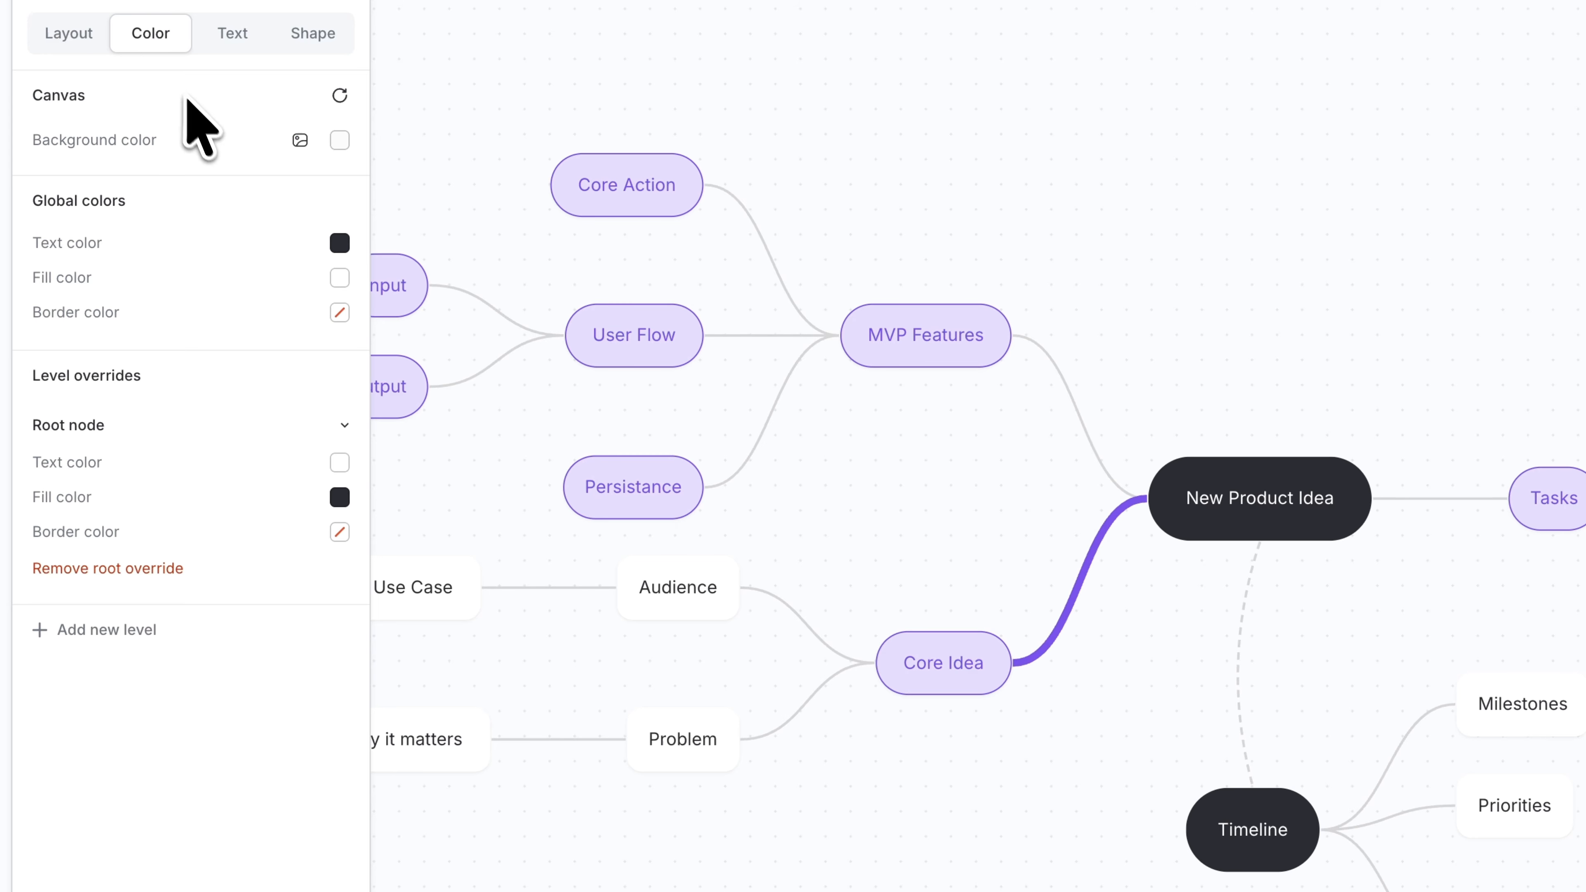
click(232, 35)
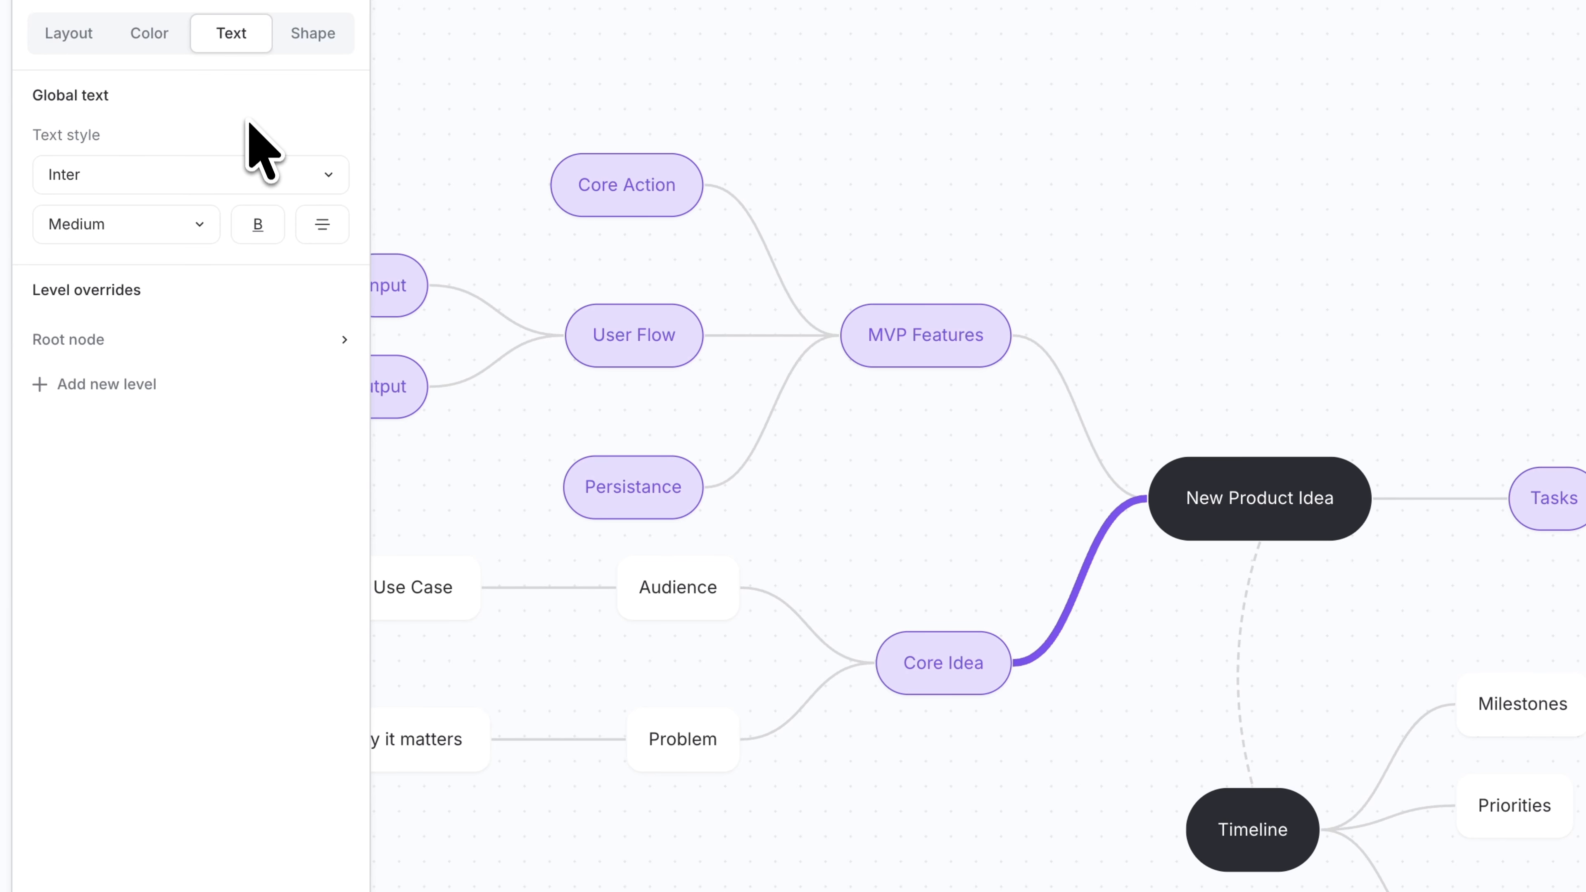
click(313, 37)
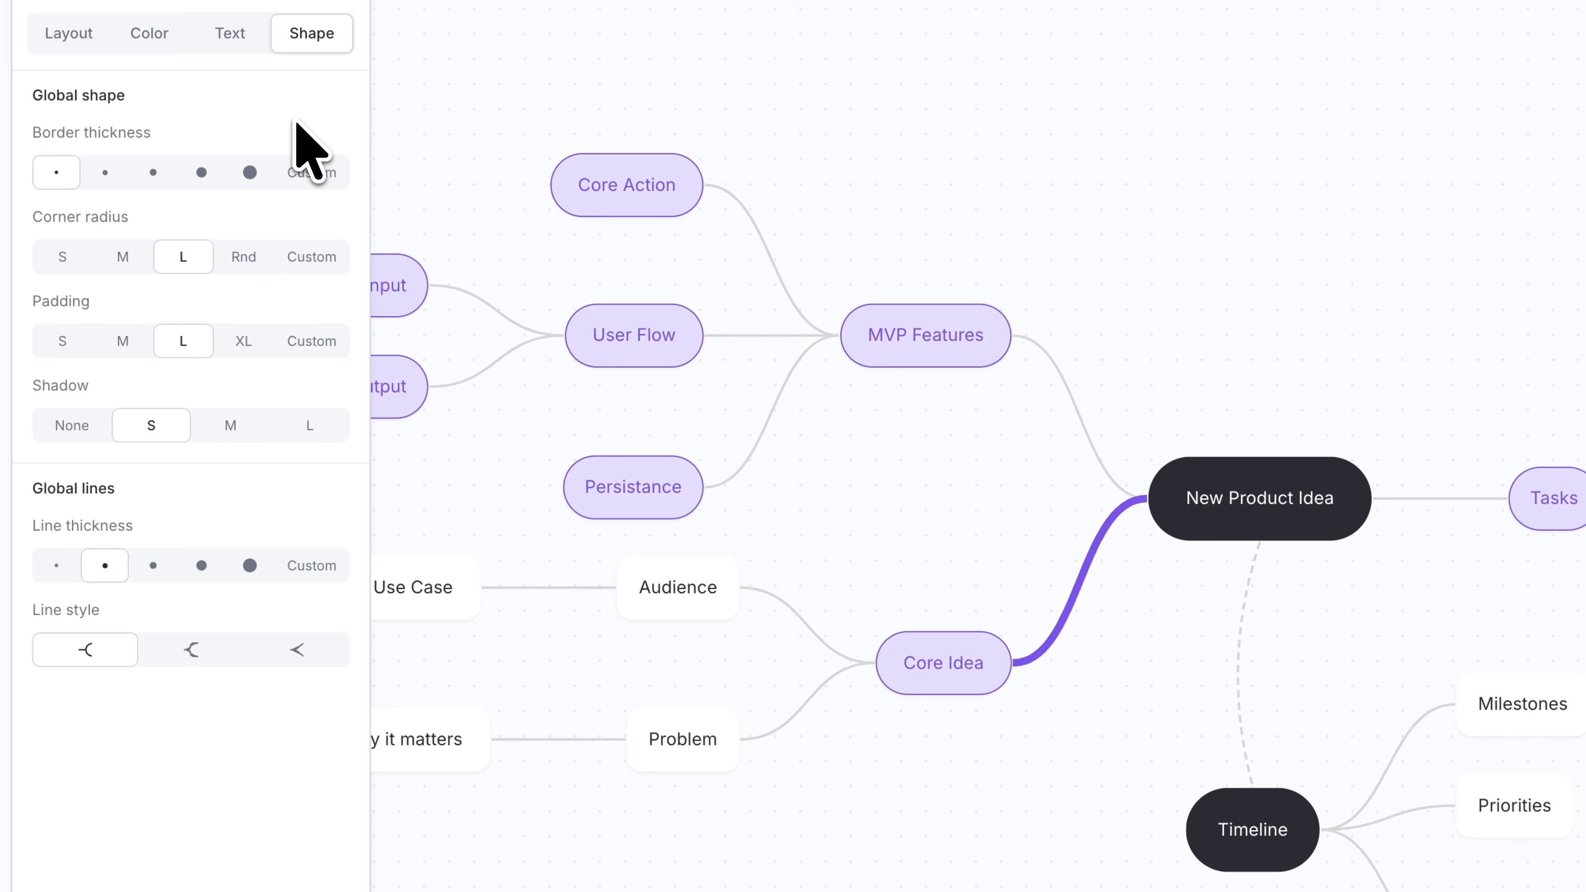
Add a Level 1 override to the map-wide text settings and close the theme customization.
click(235, 38)
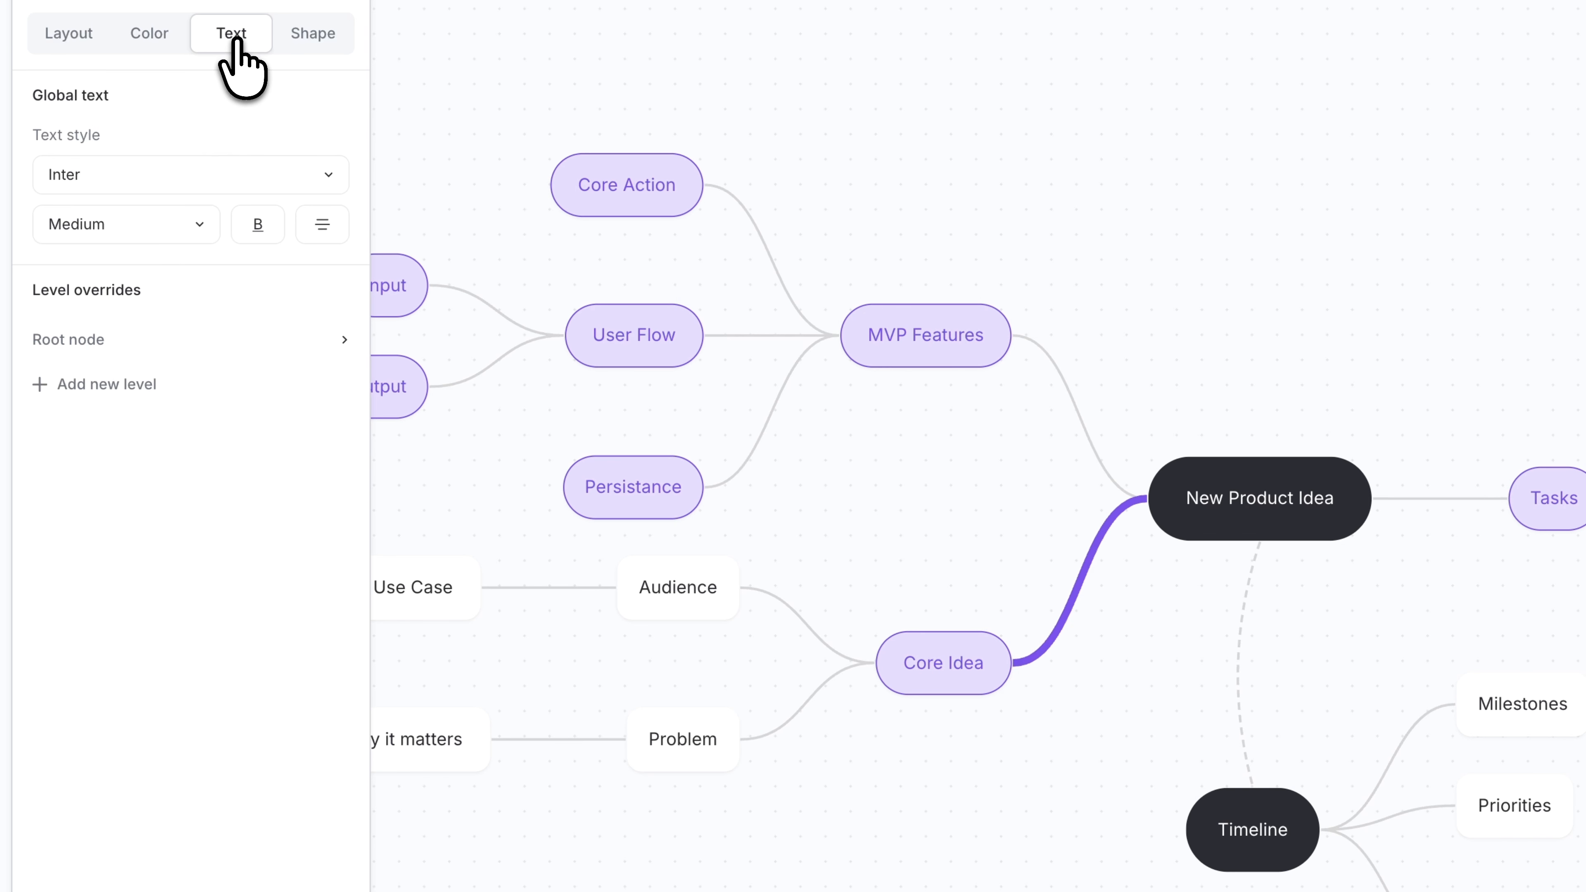
click(133, 386)
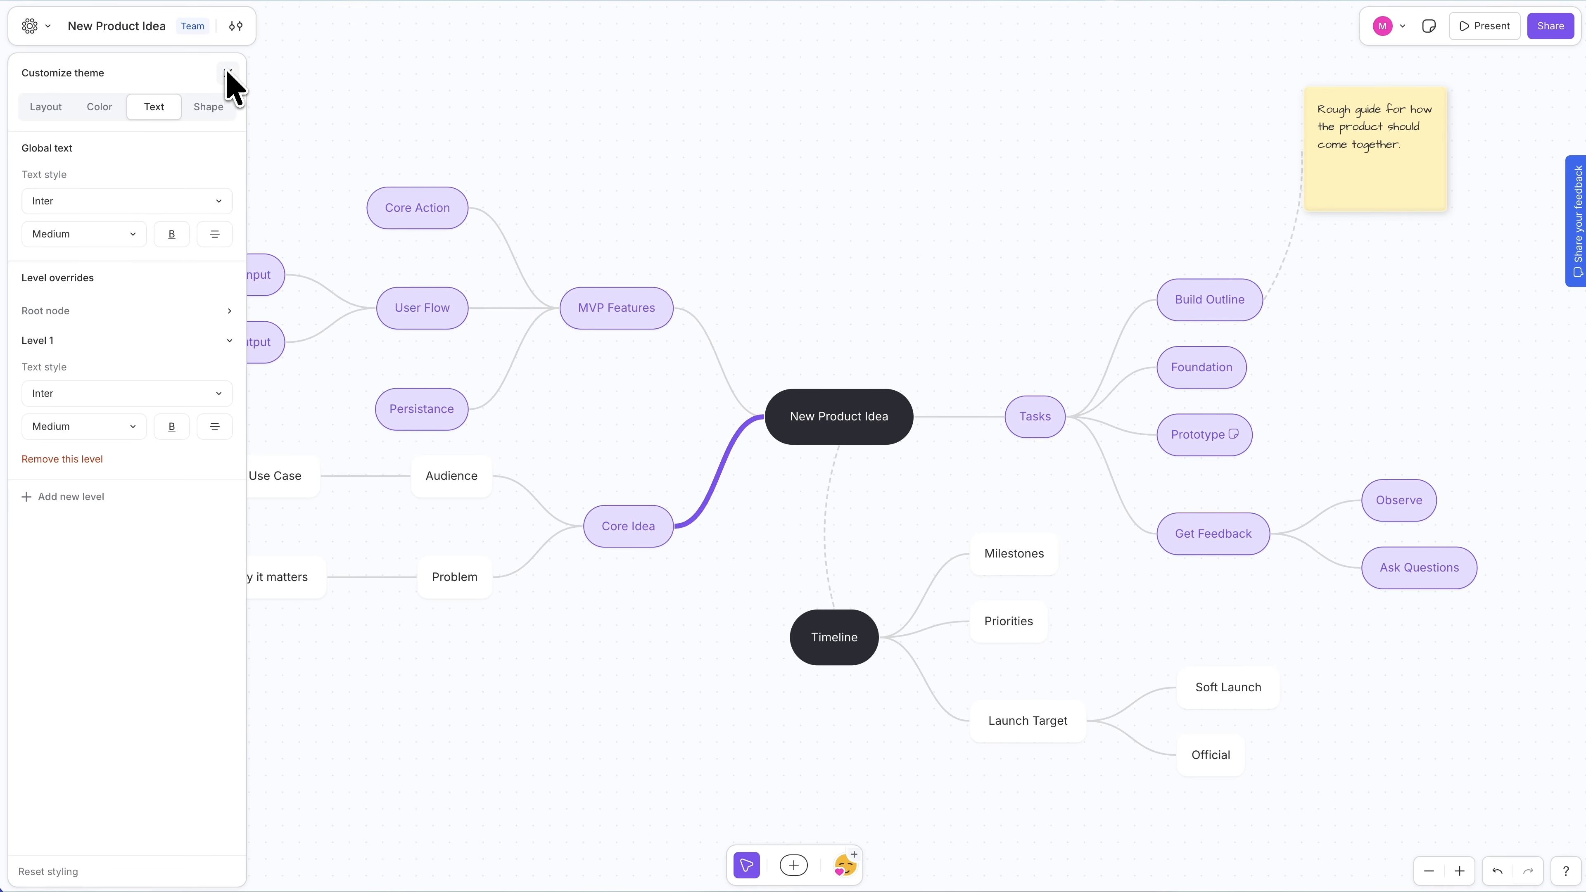
click(227, 70)
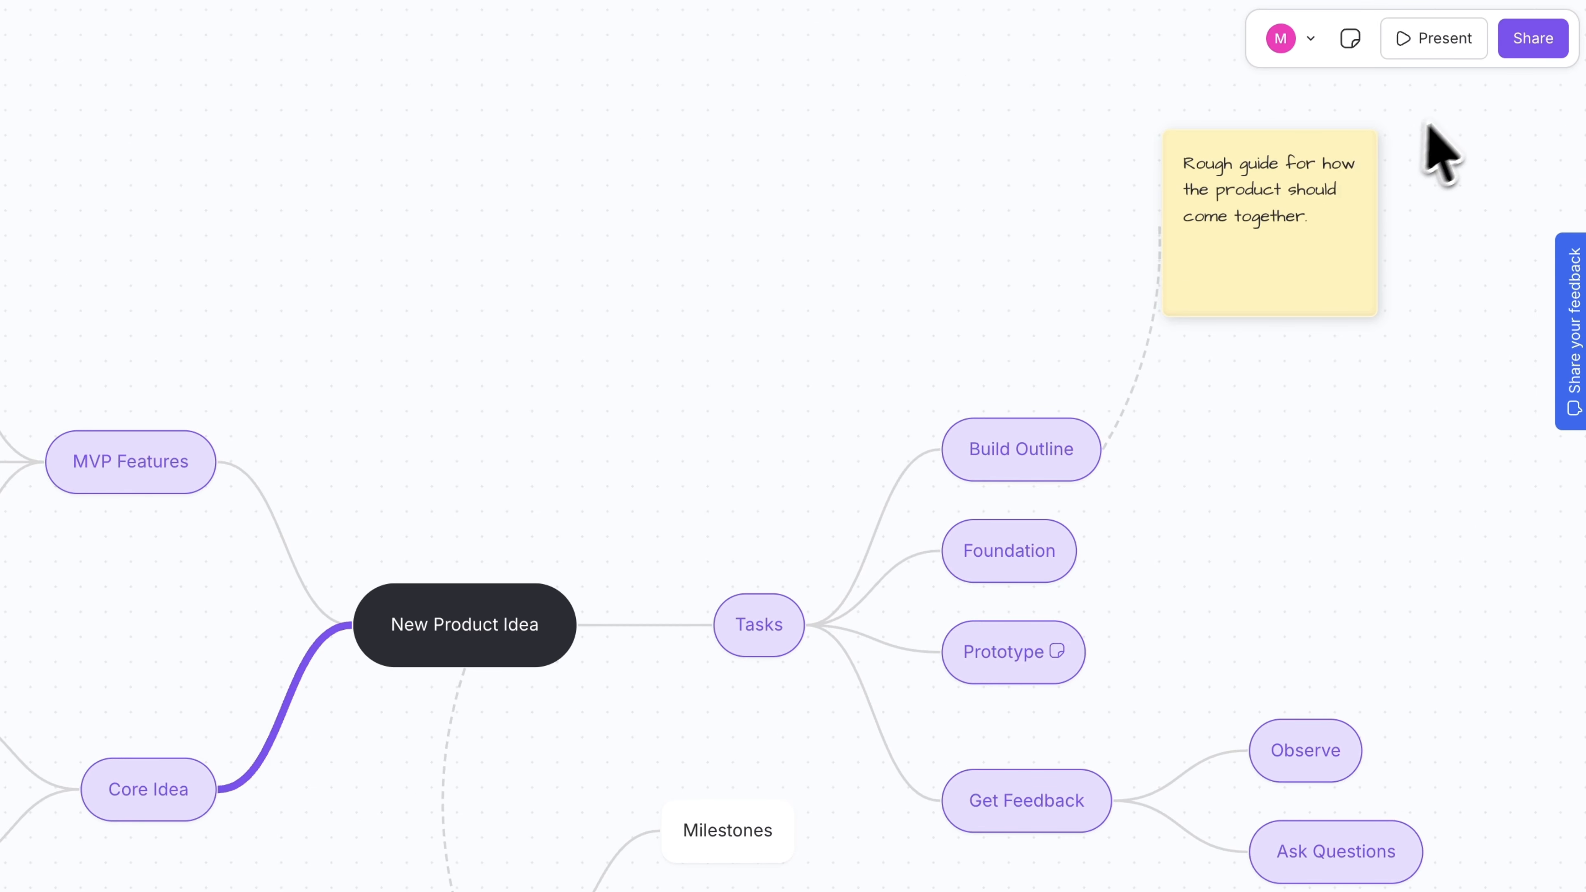
Open the map's sharing options and look at which teams it can be shared with.
click(1531, 39)
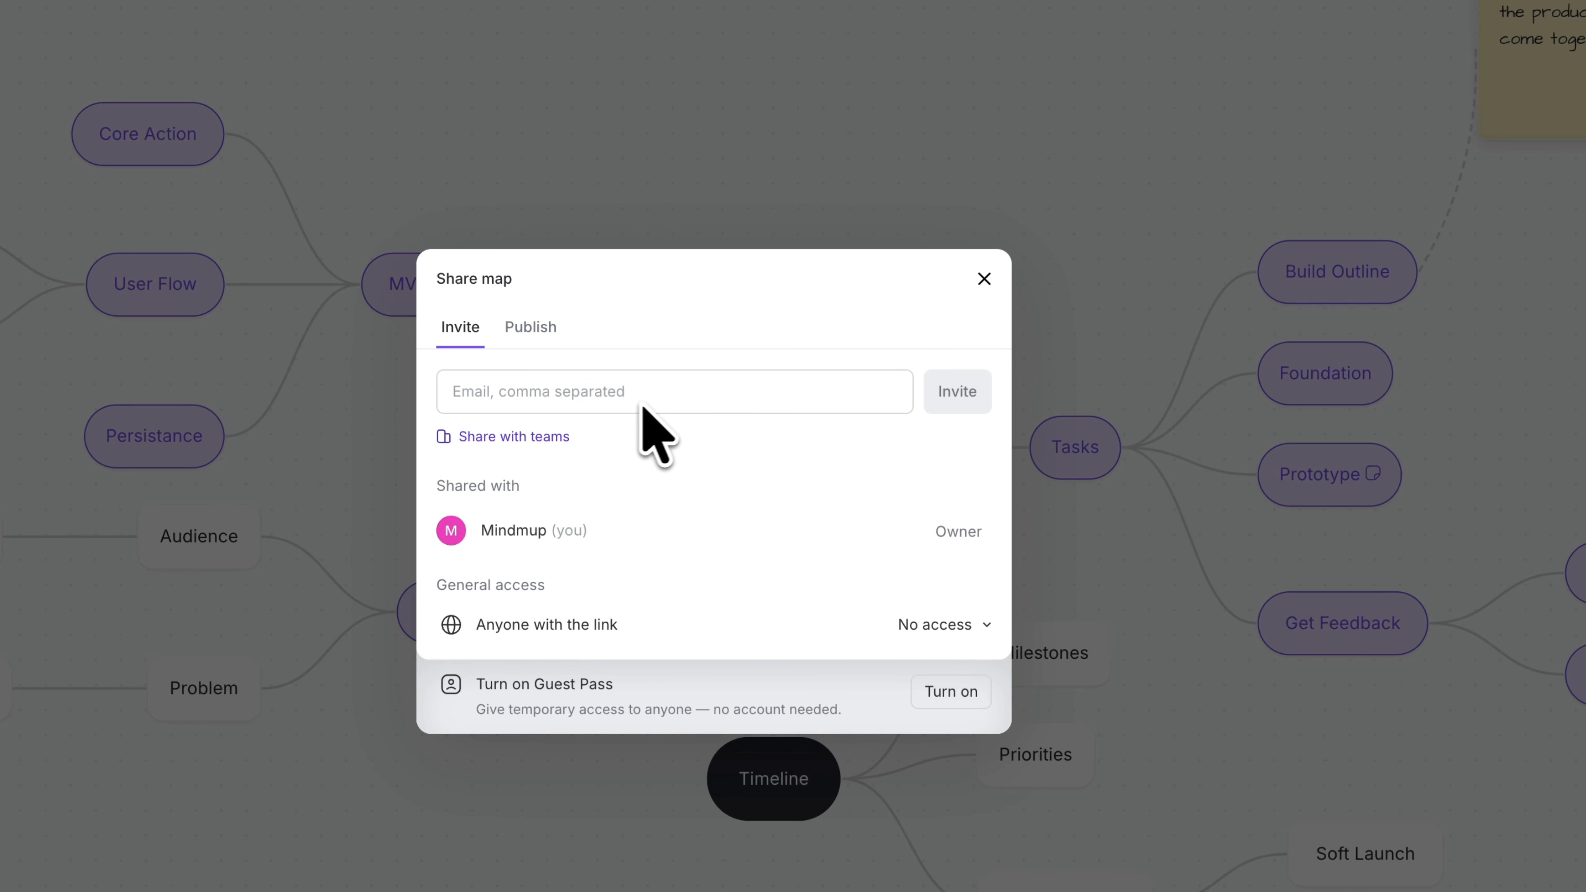
click(544, 436)
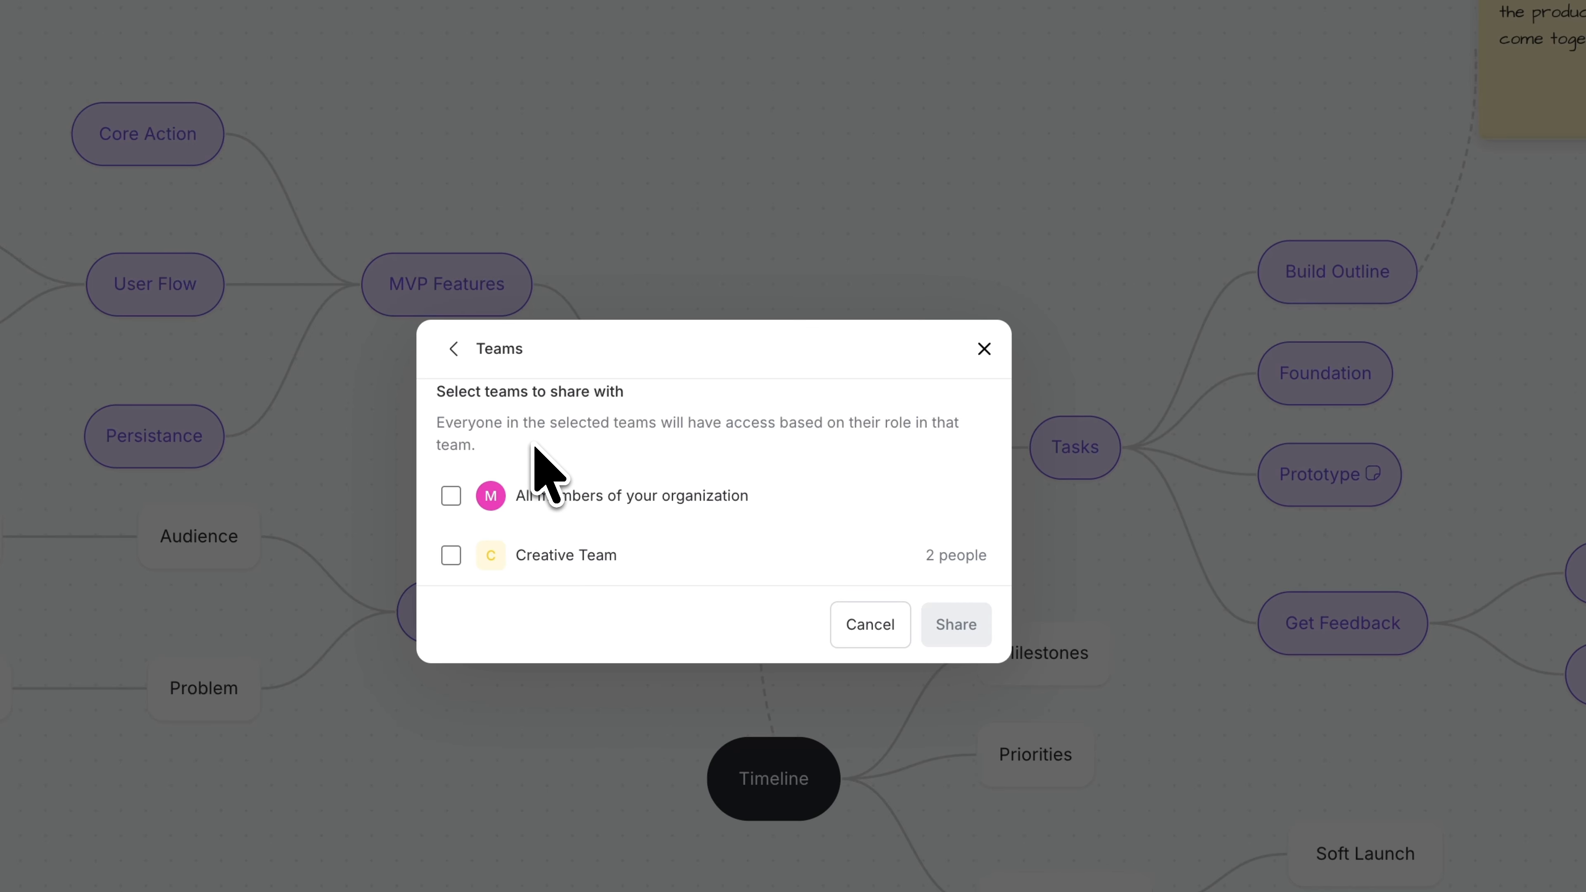
click(453, 349)
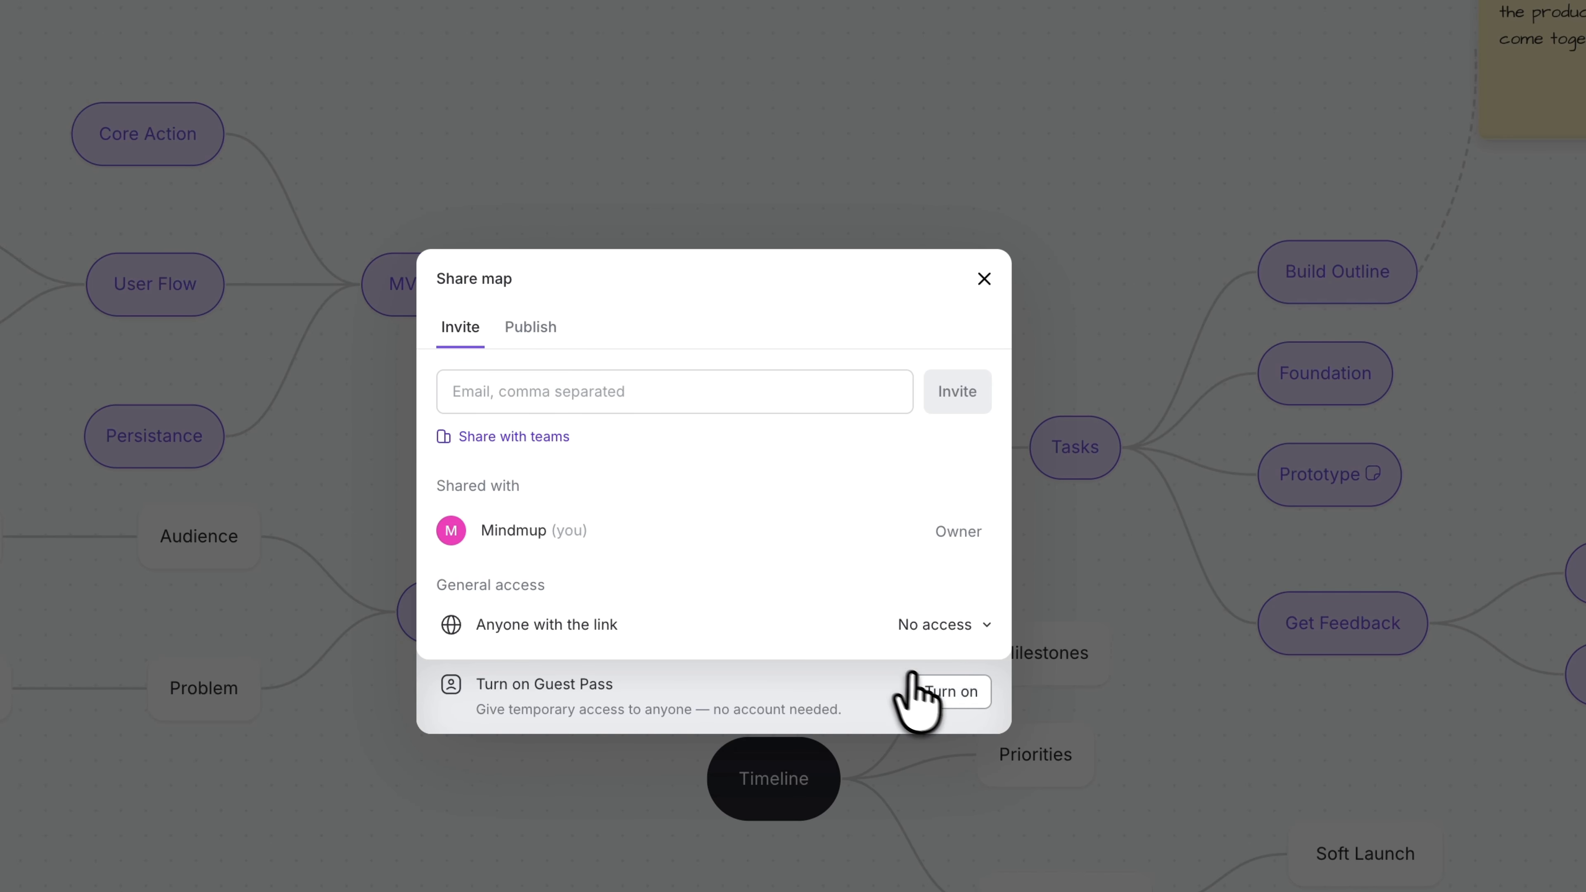
Turn on a Guest Pass that lets anyone edit the map for 1 hour, and copy its link.
click(951, 692)
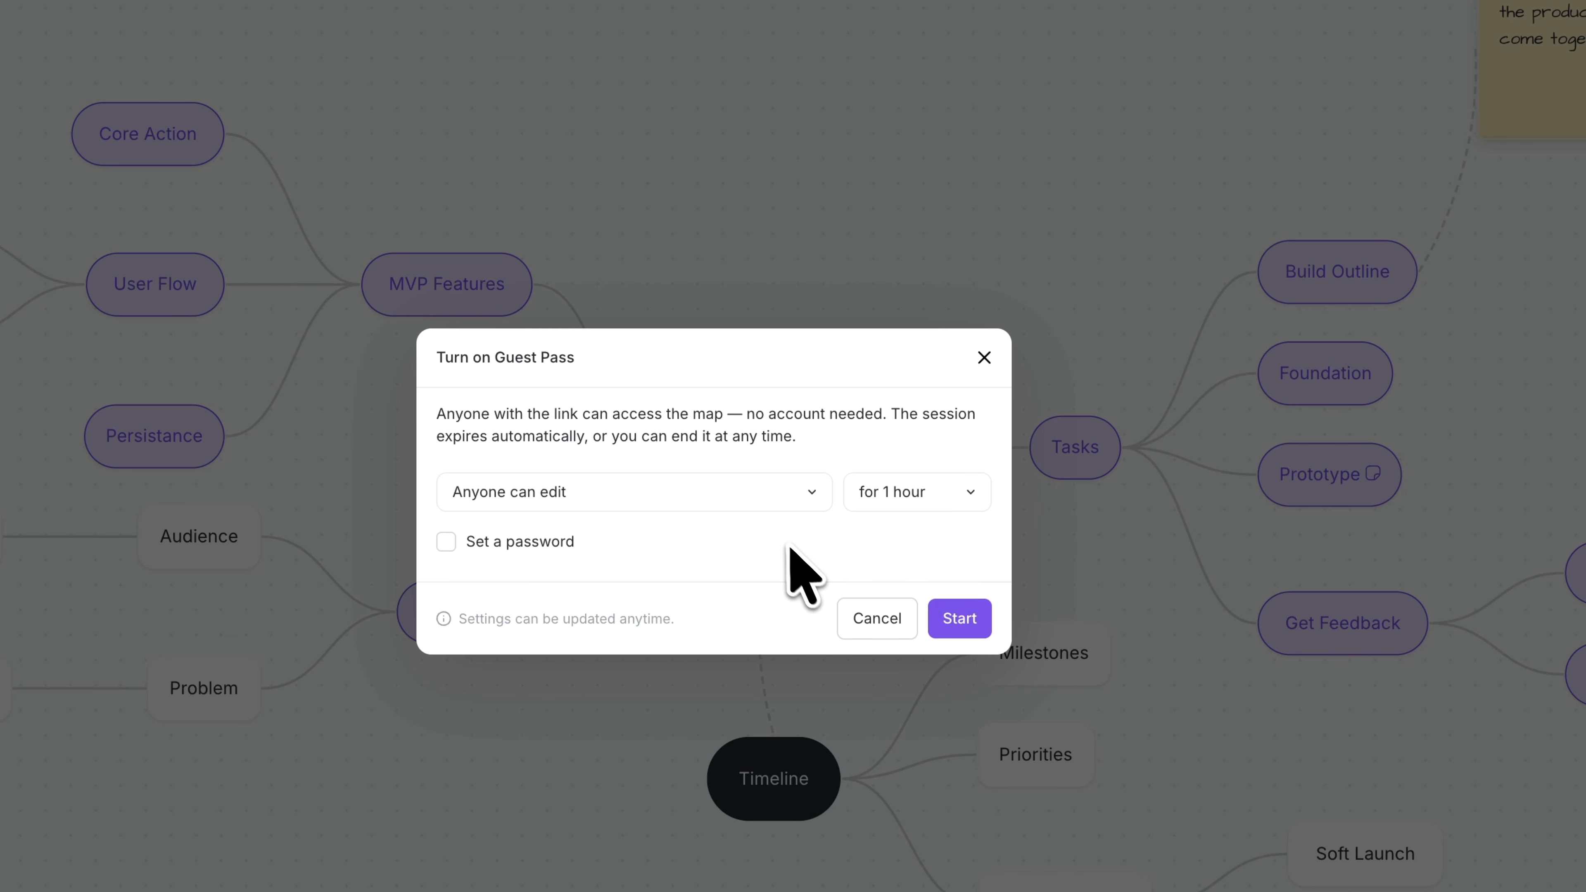
click(955, 619)
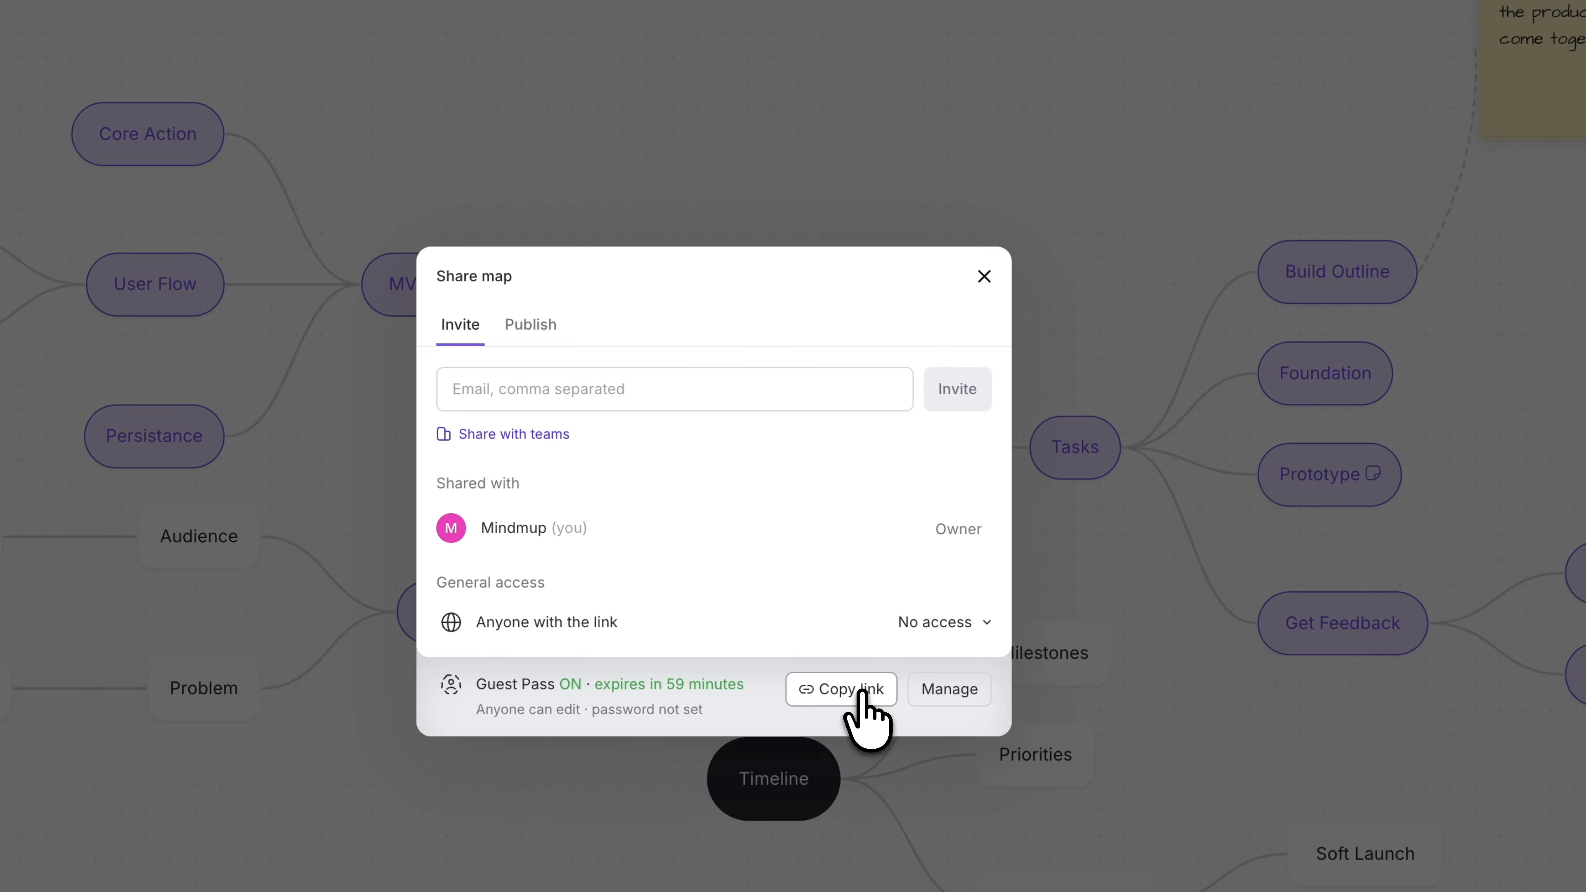
click(861, 689)
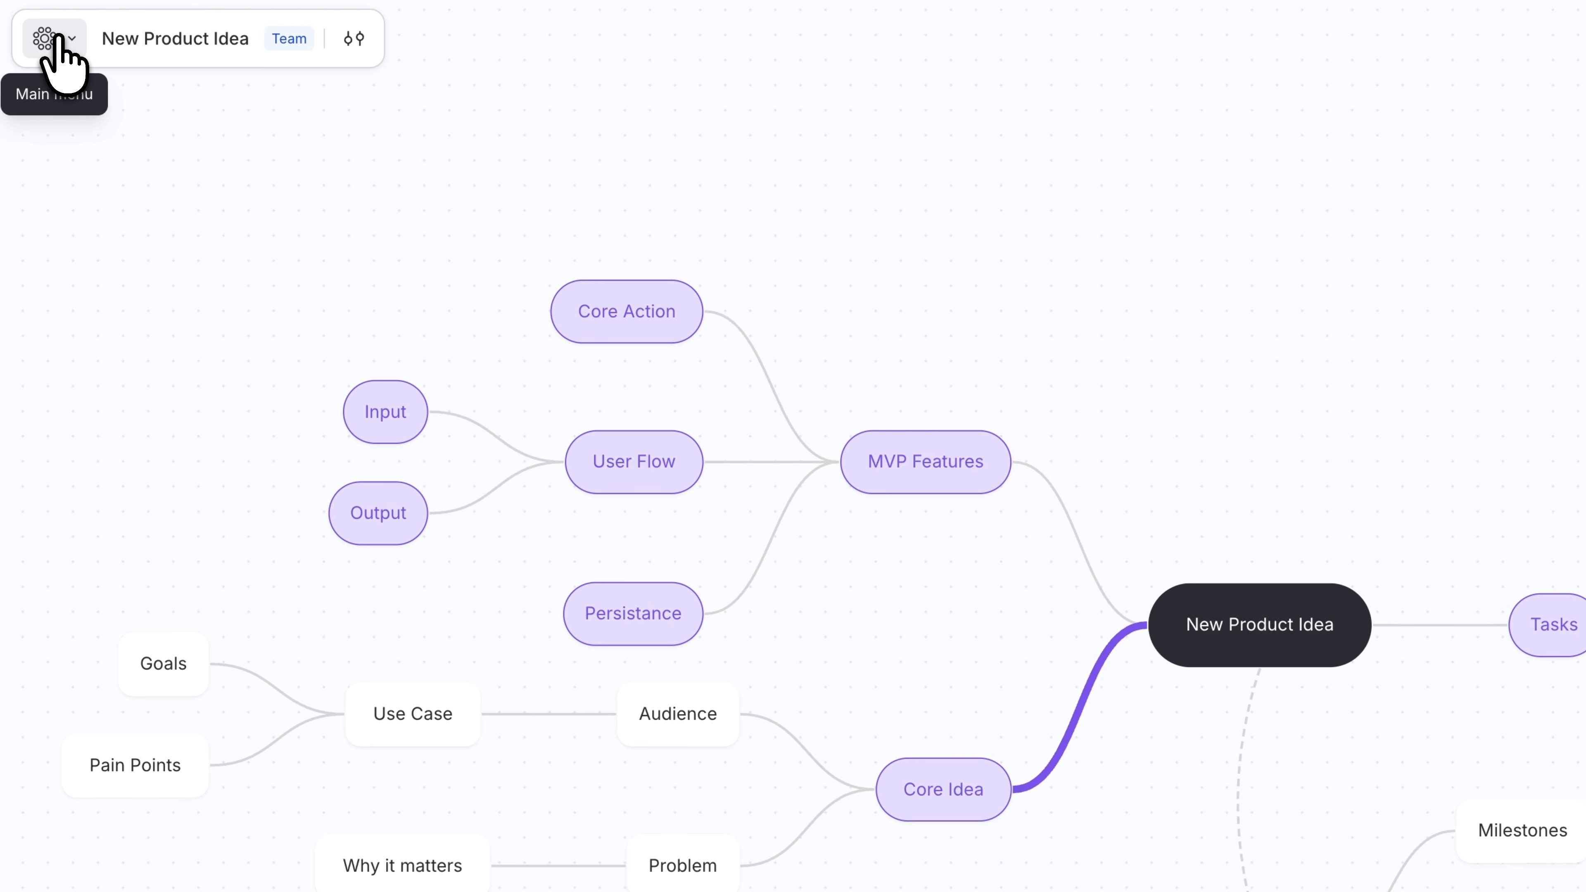
Look through the map's file commands and available export formats without exporting.
click(72, 40)
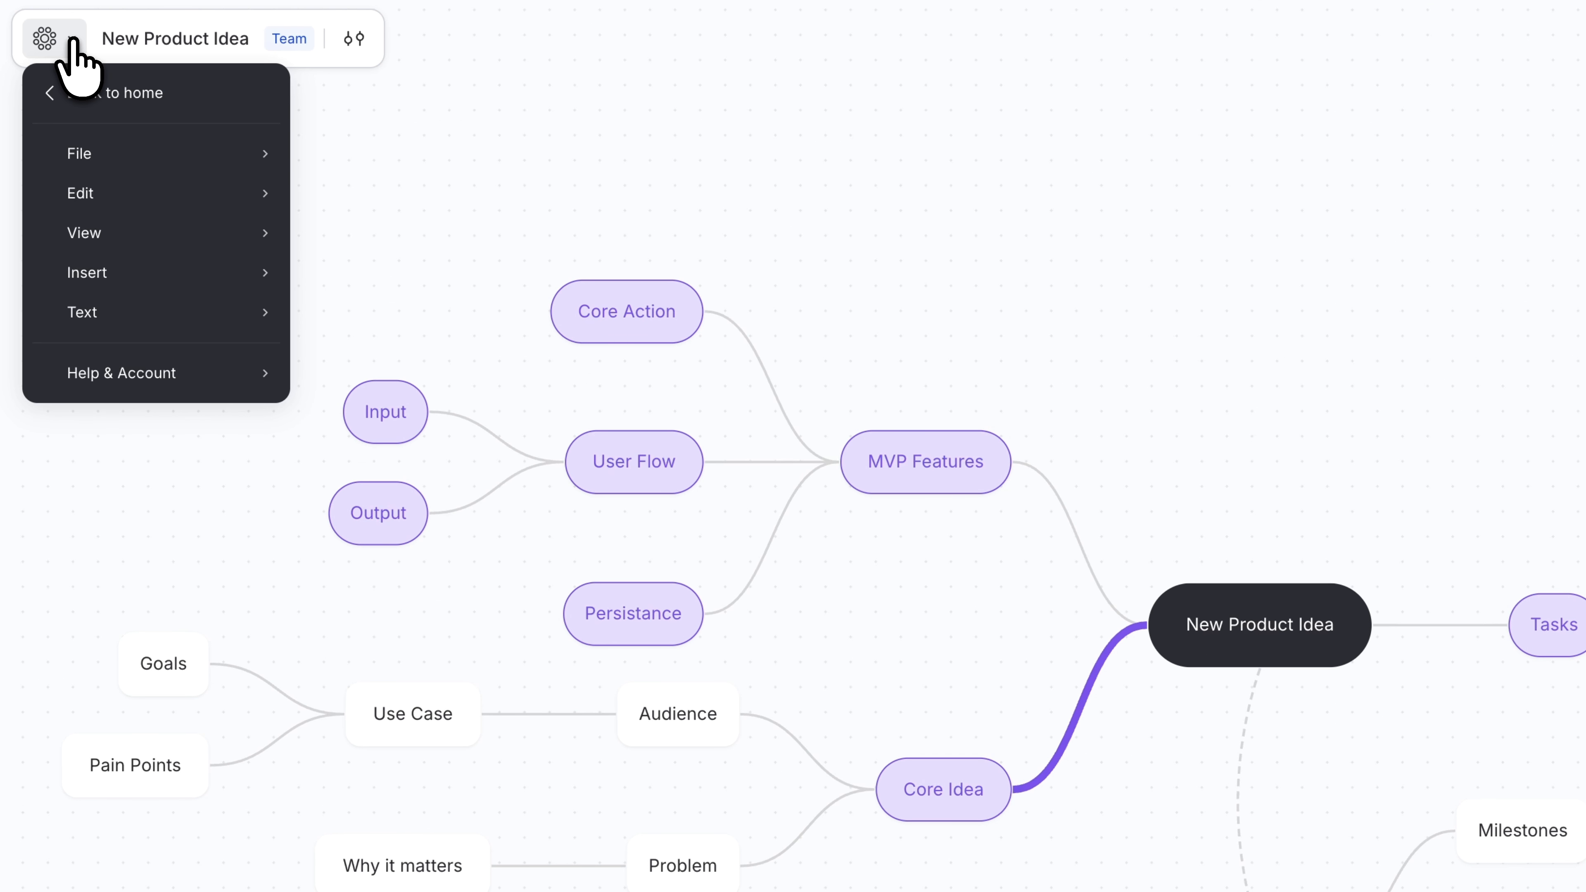
mouse_move(184, 153)
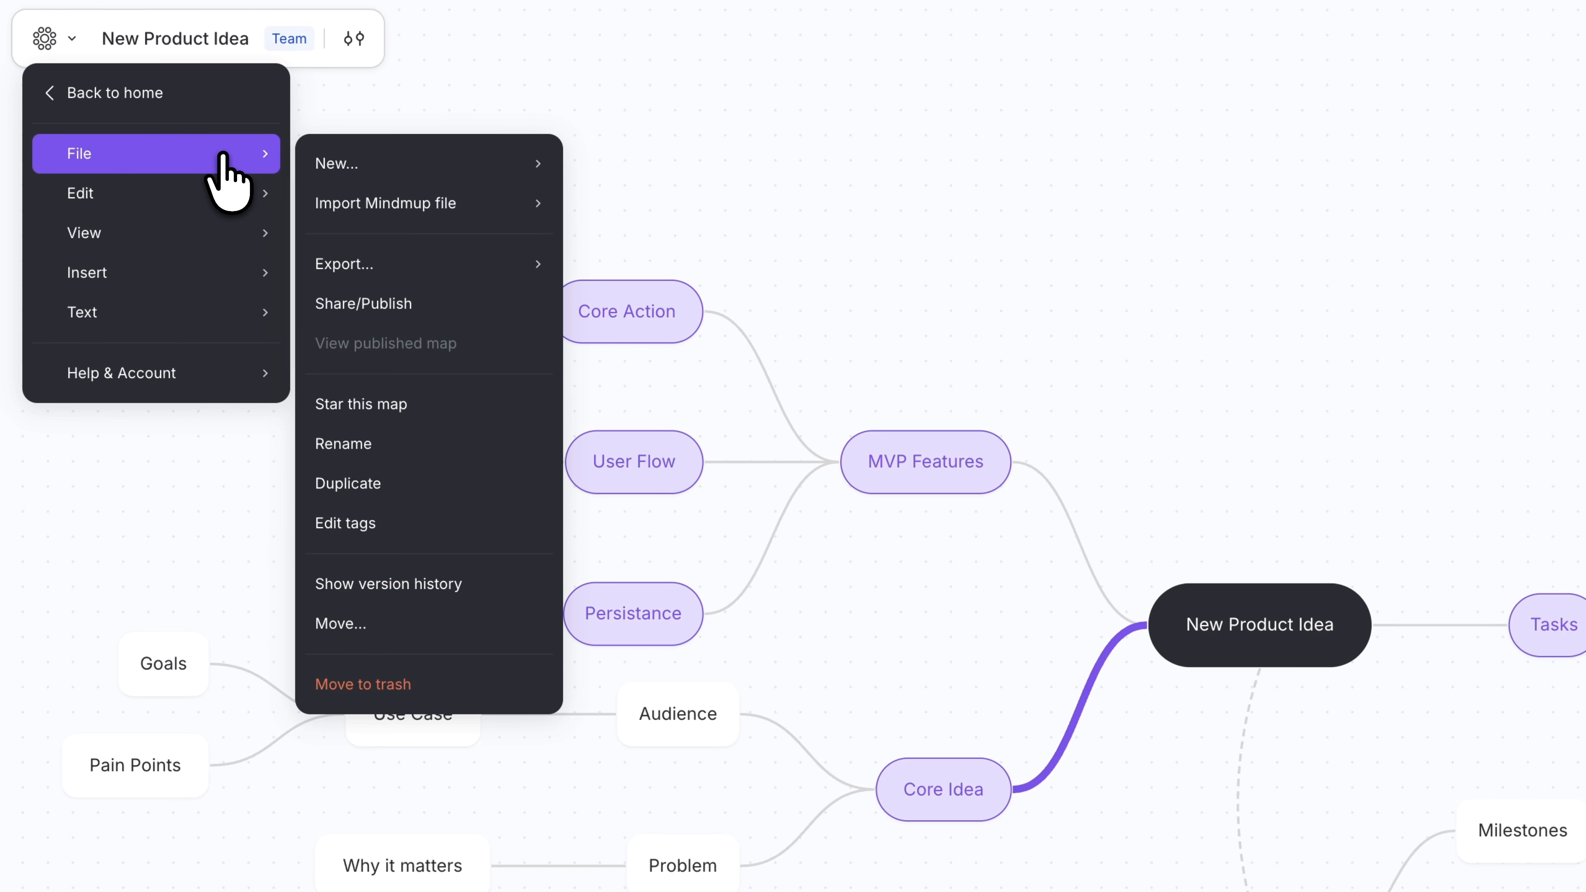
mouse_move(490, 263)
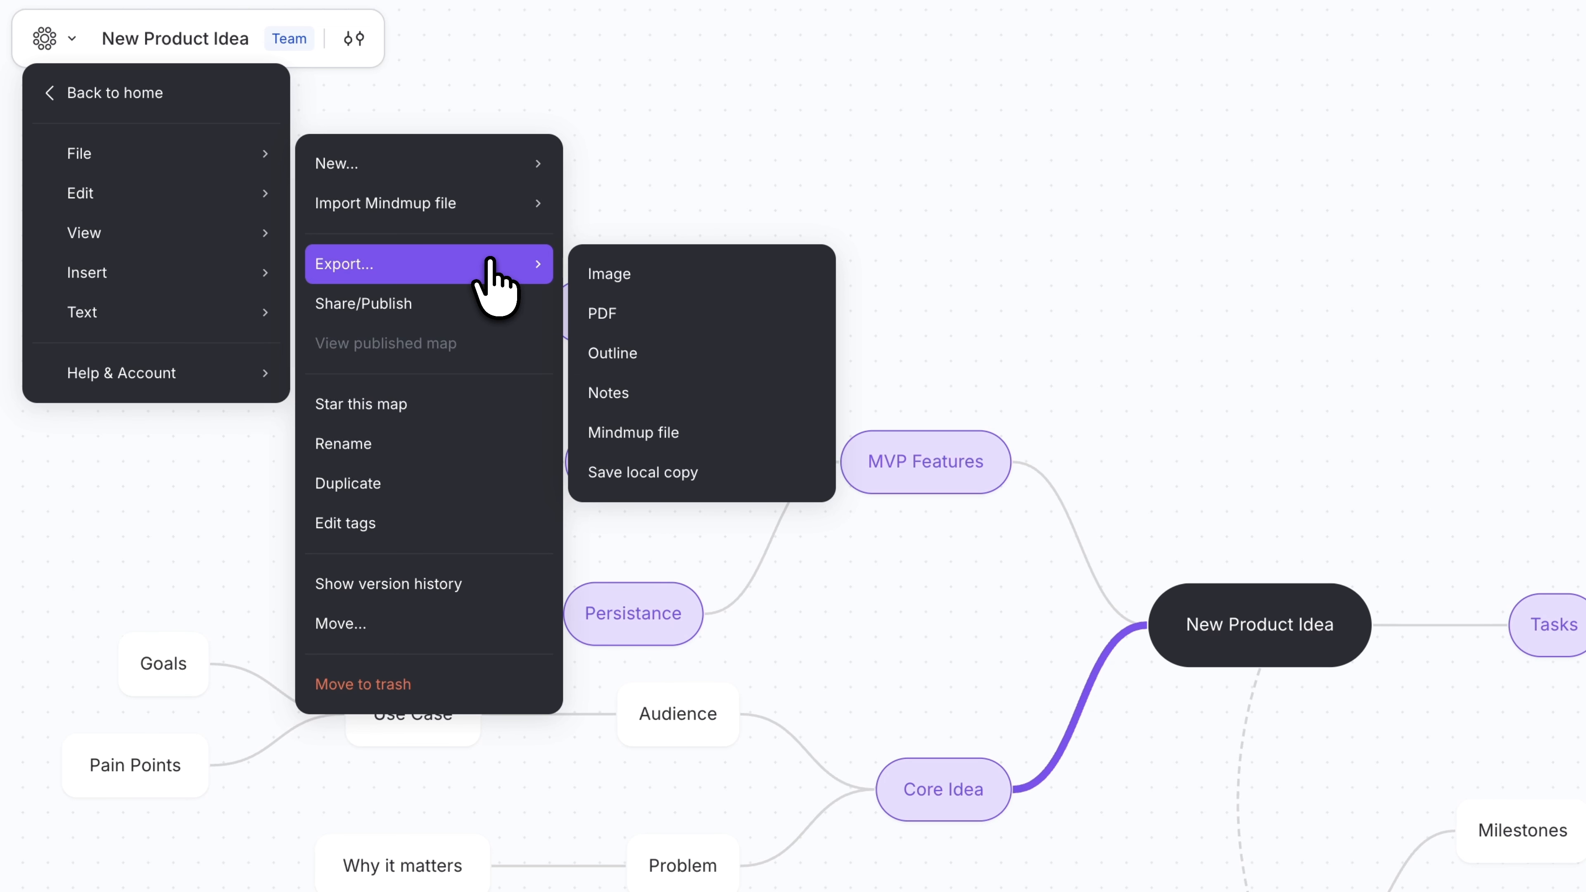
click(1178, 300)
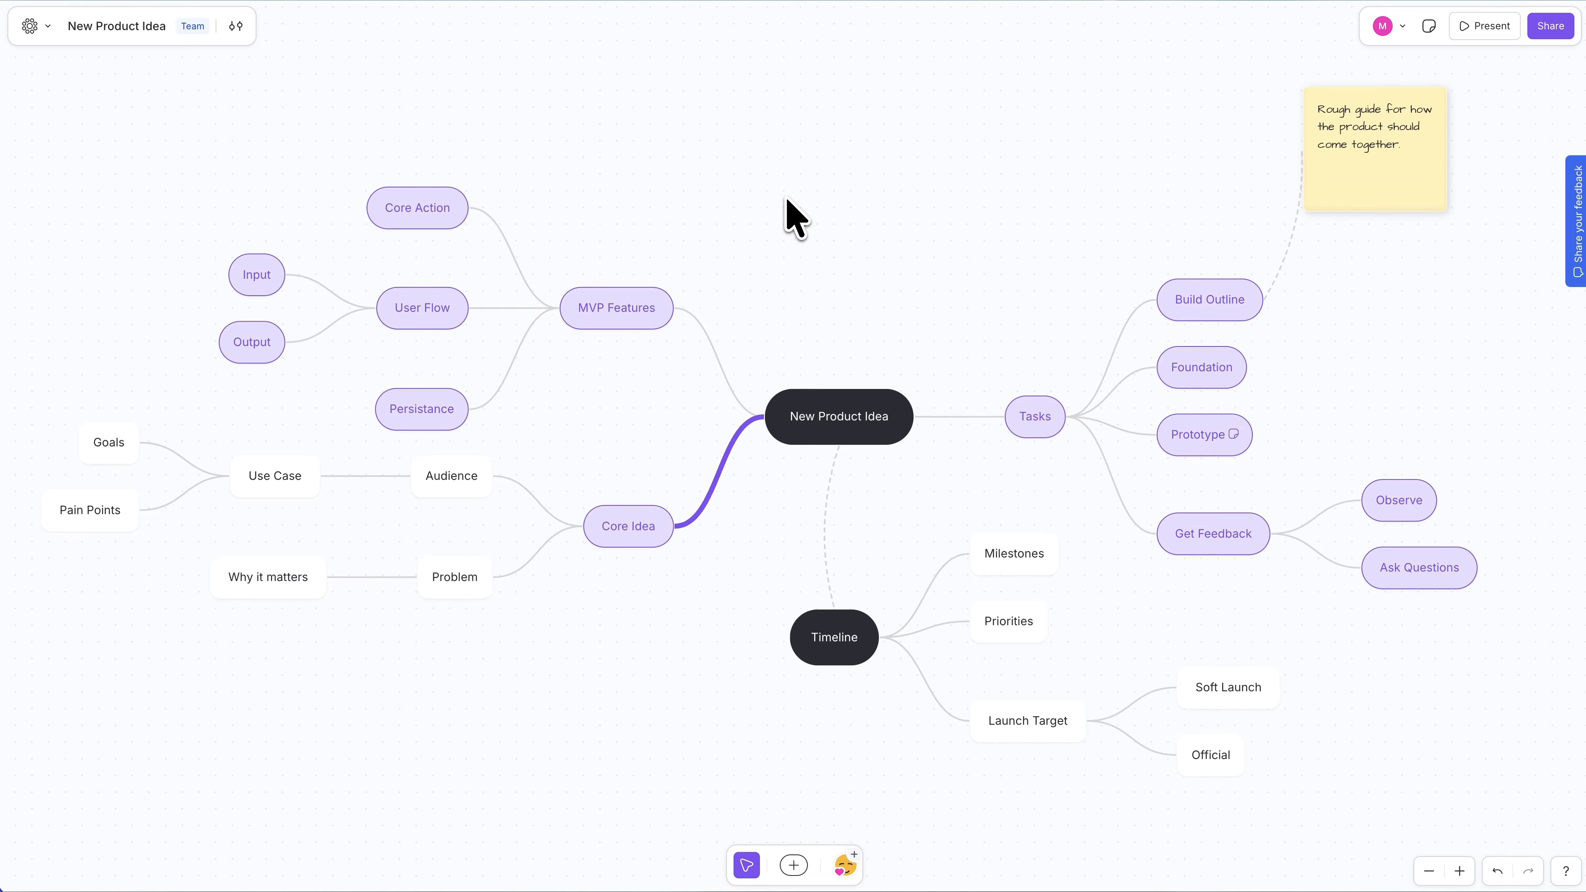
Return to the home page and show the maps in grid view.
click(41, 26)
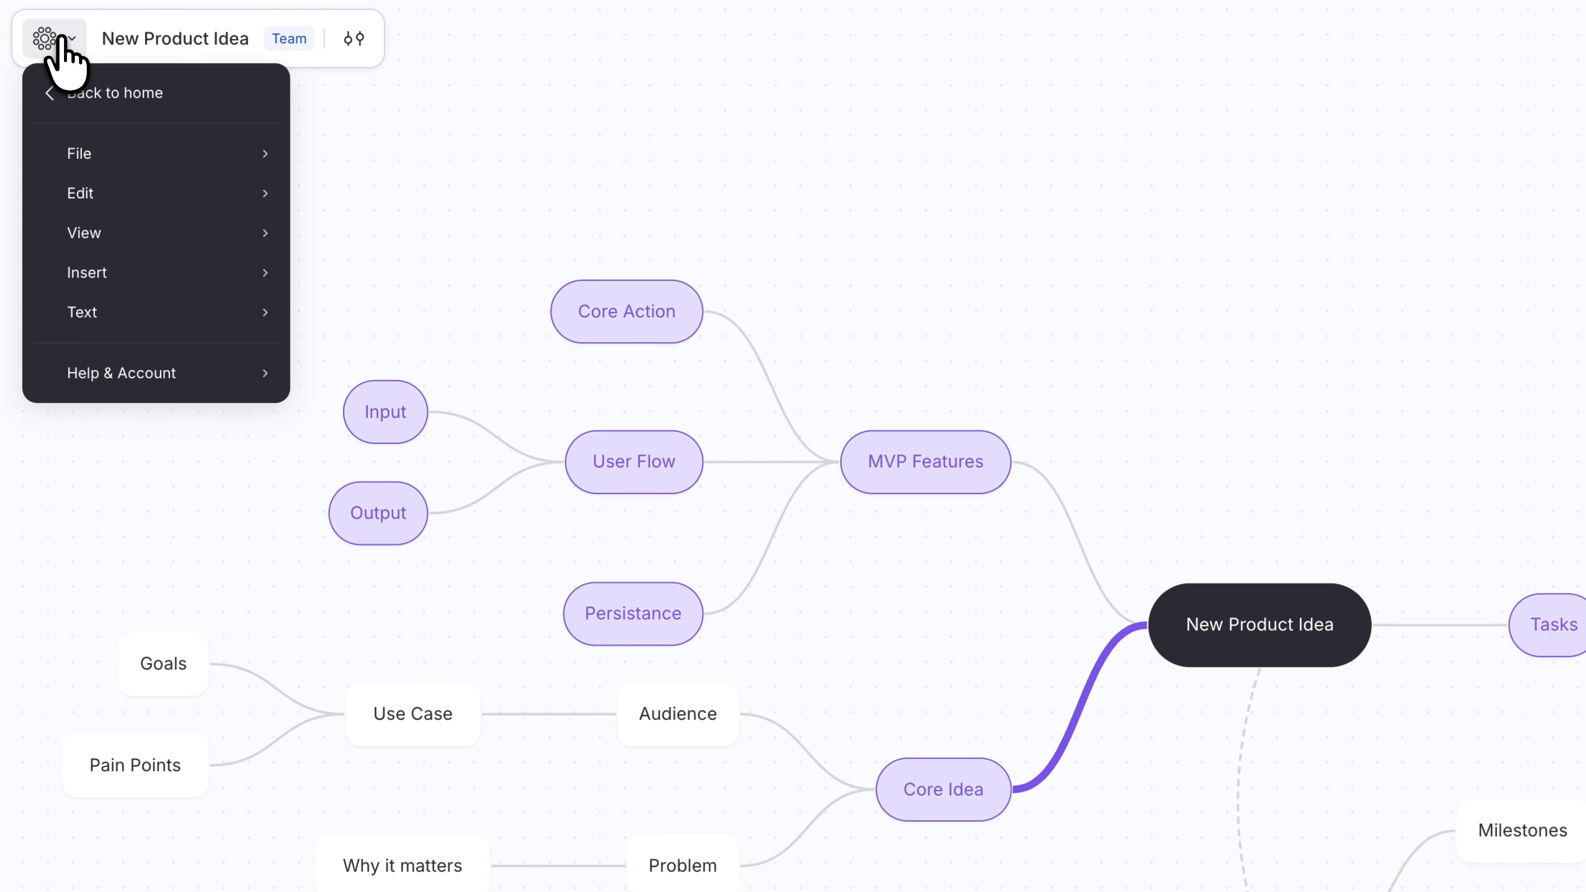
click(99, 94)
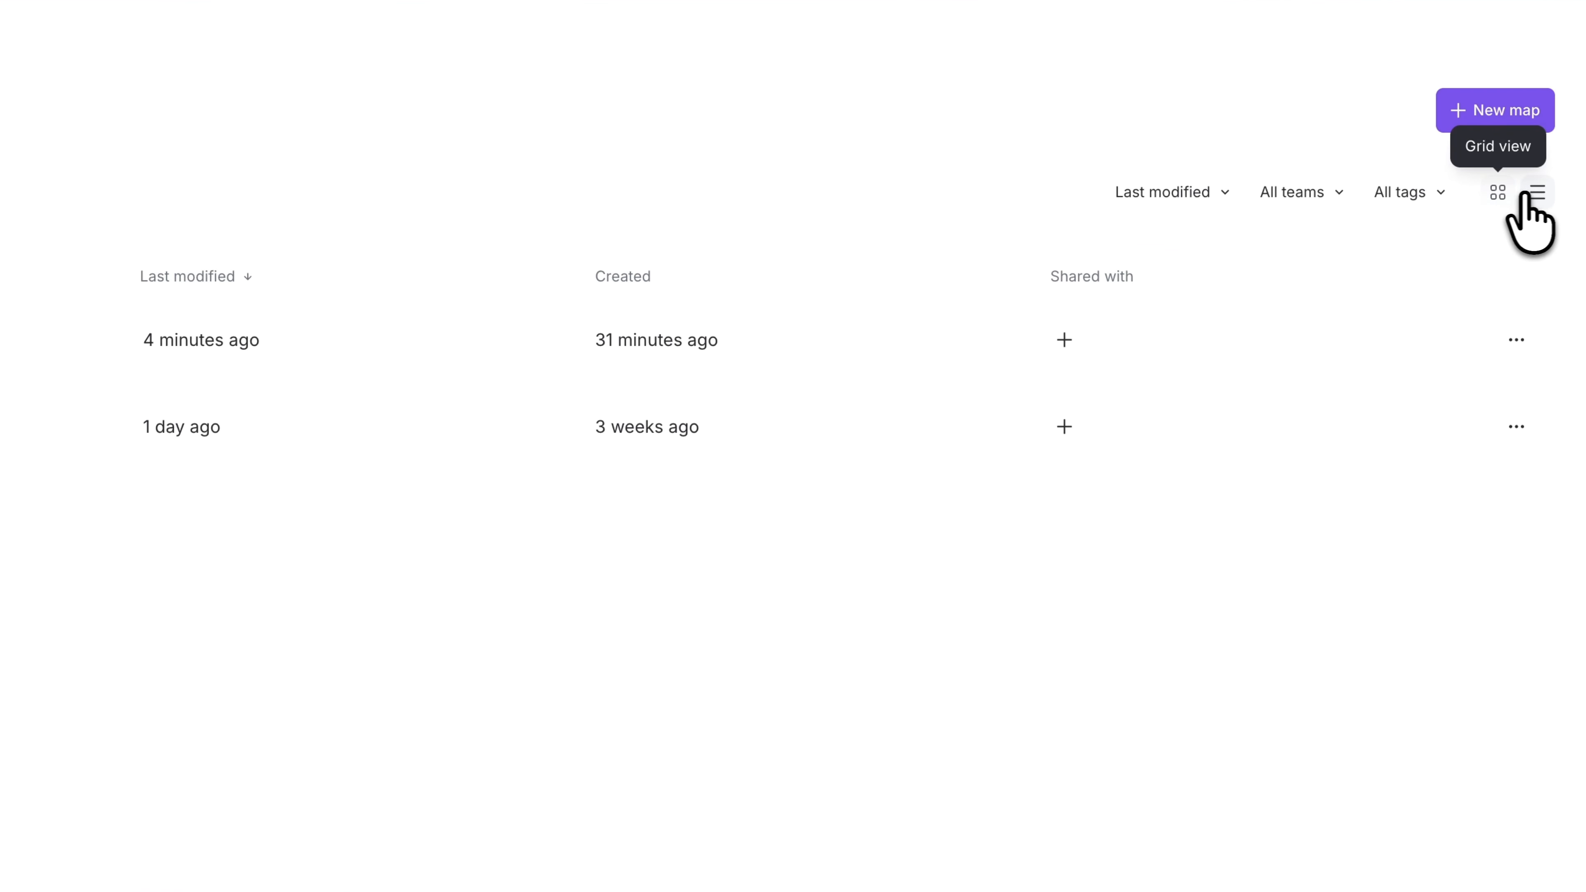
click(1497, 192)
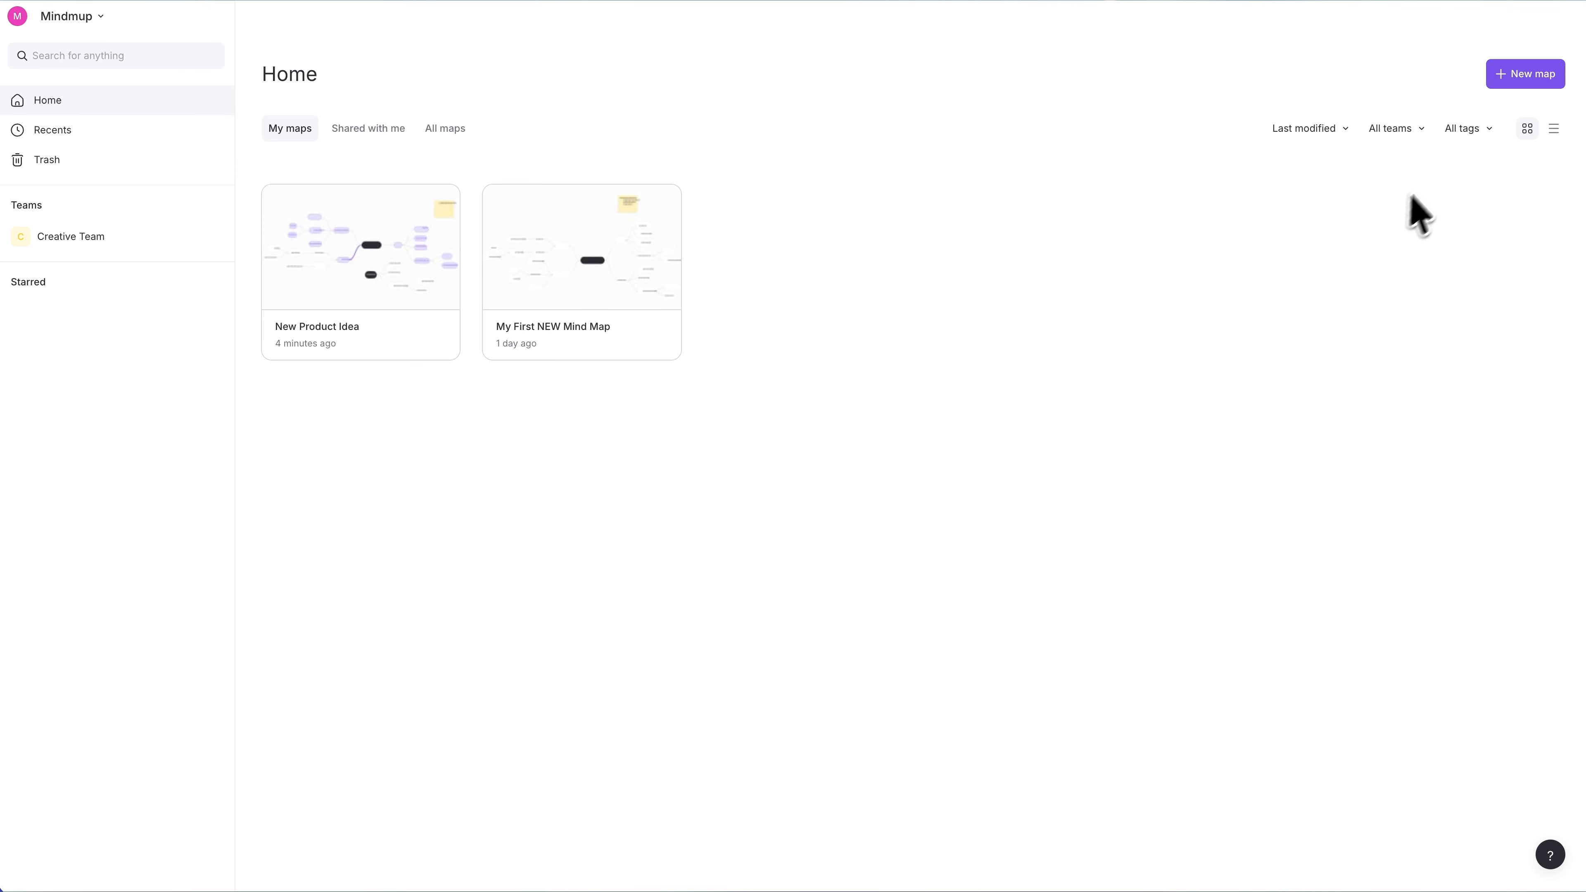
Look at the tag filter and the available actions for My First NEW Mind Map, leaving both unchanged.
click(1464, 130)
click(1280, 280)
mouse_move(631, 241)
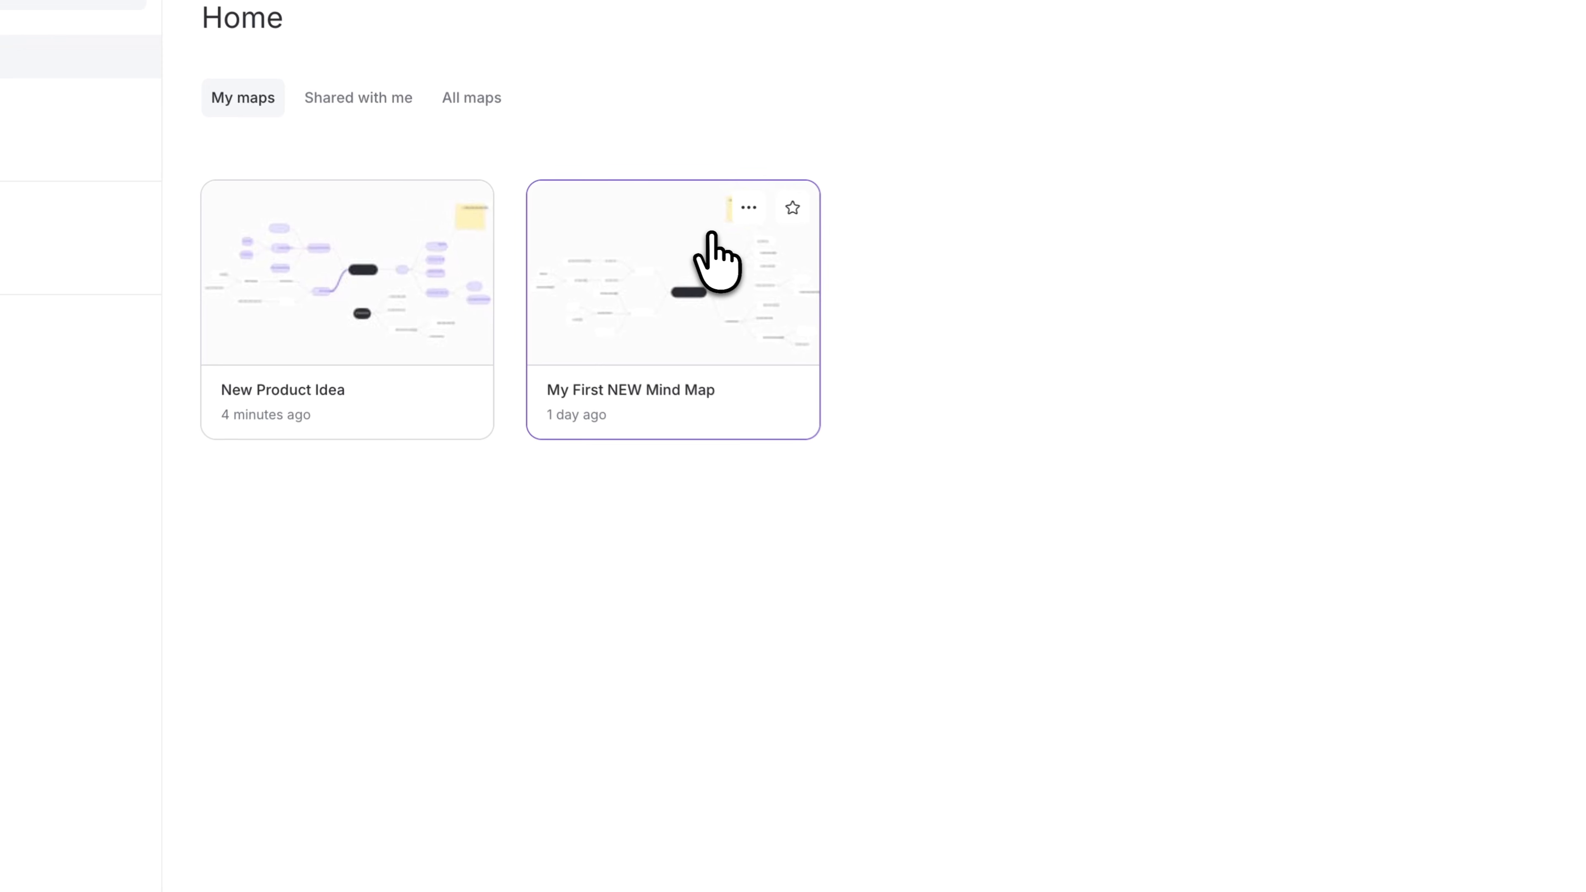
click(755, 210)
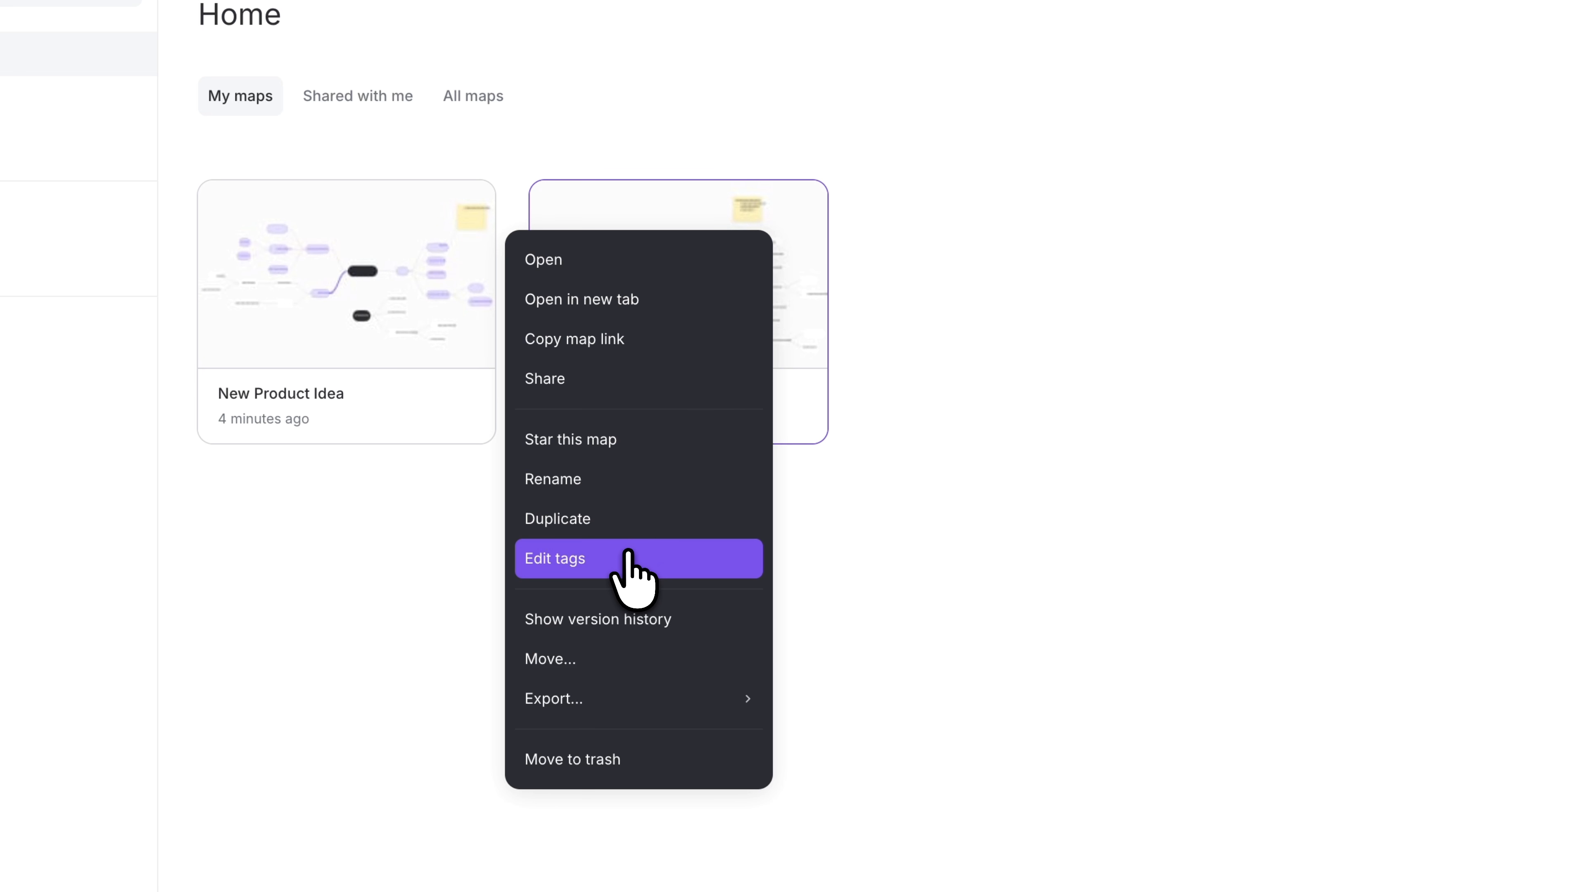
click(482, 579)
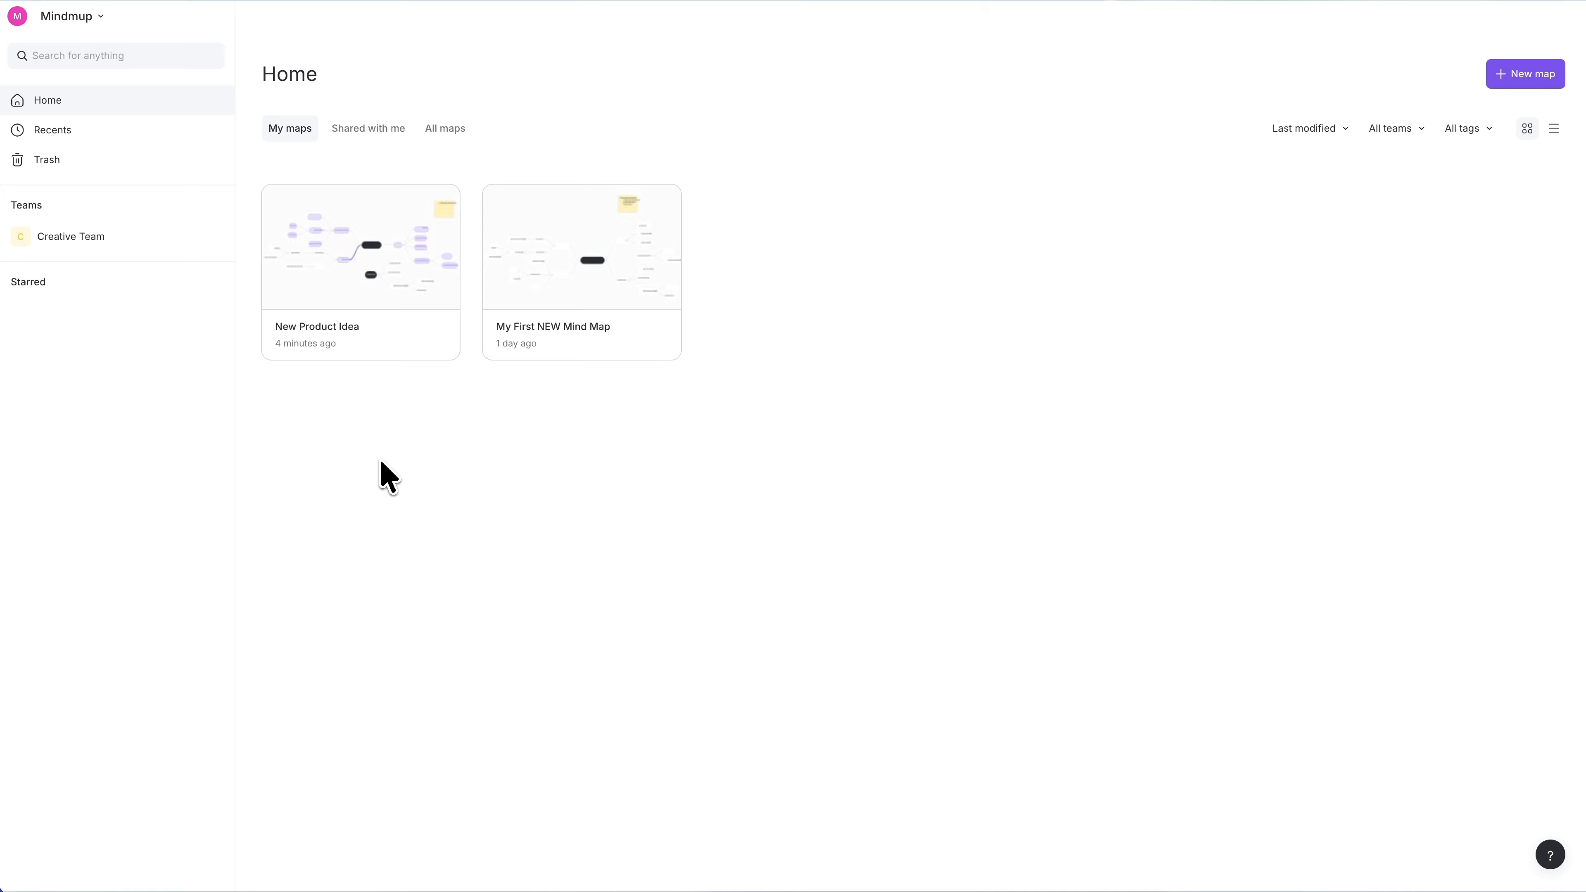